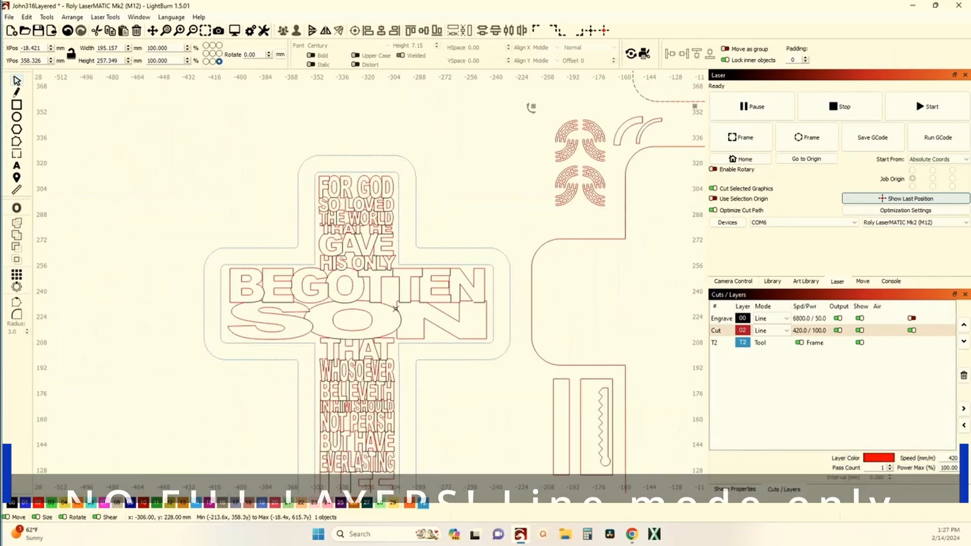
Examine the John 3:16 verse cross, the plain cross outlines, the patterned arcs and the curved strips beside the work area.
scroll(466, 281, up, 3)
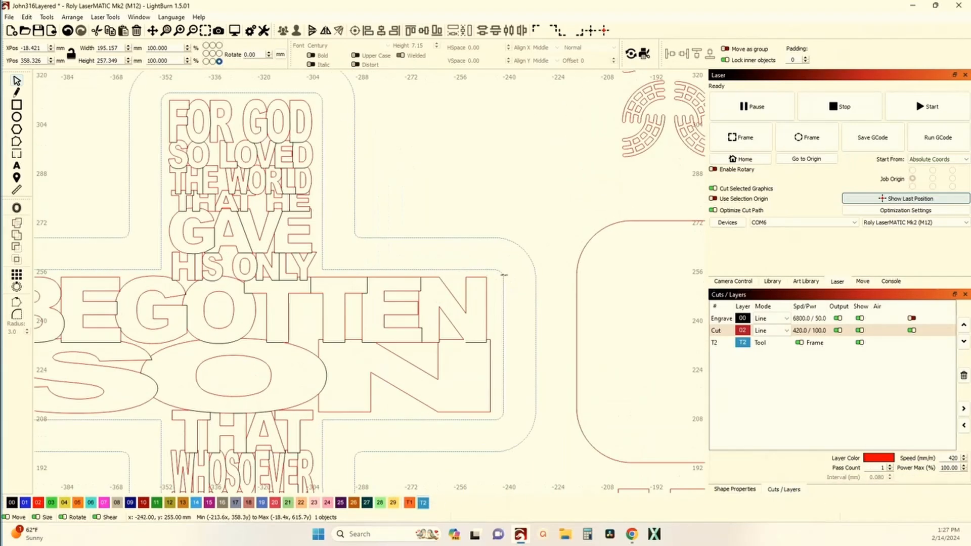
scroll(423, 238, down, 5)
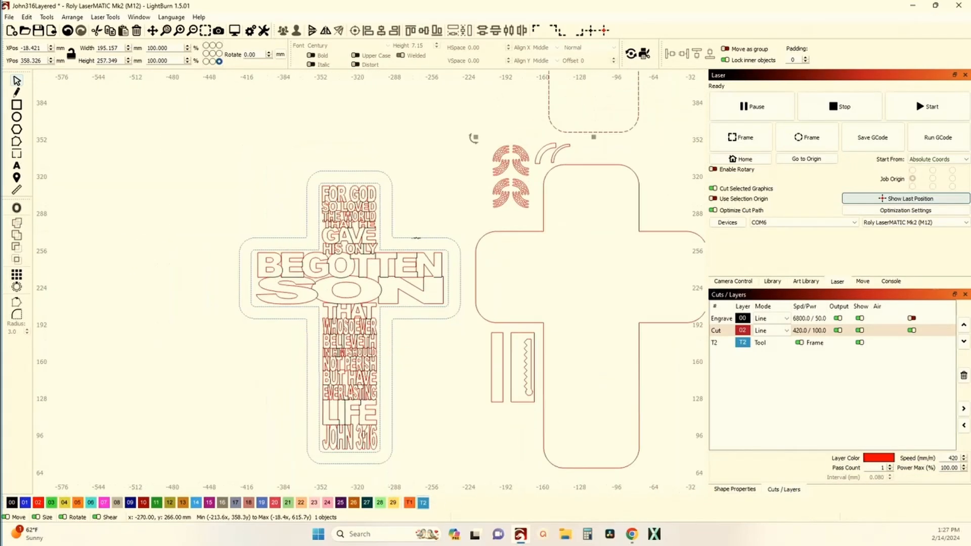
drag(423, 232, 335, 251)
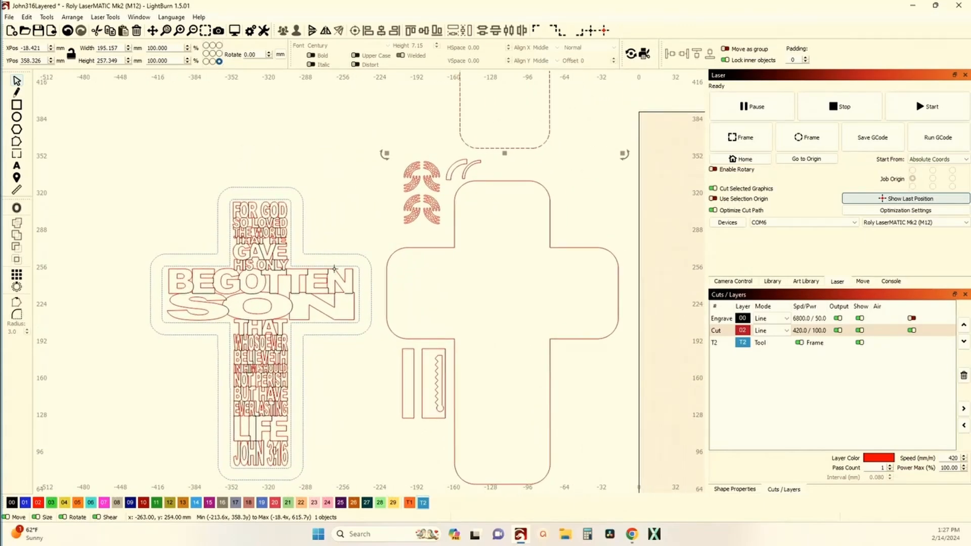
scroll(333, 289, down, 2)
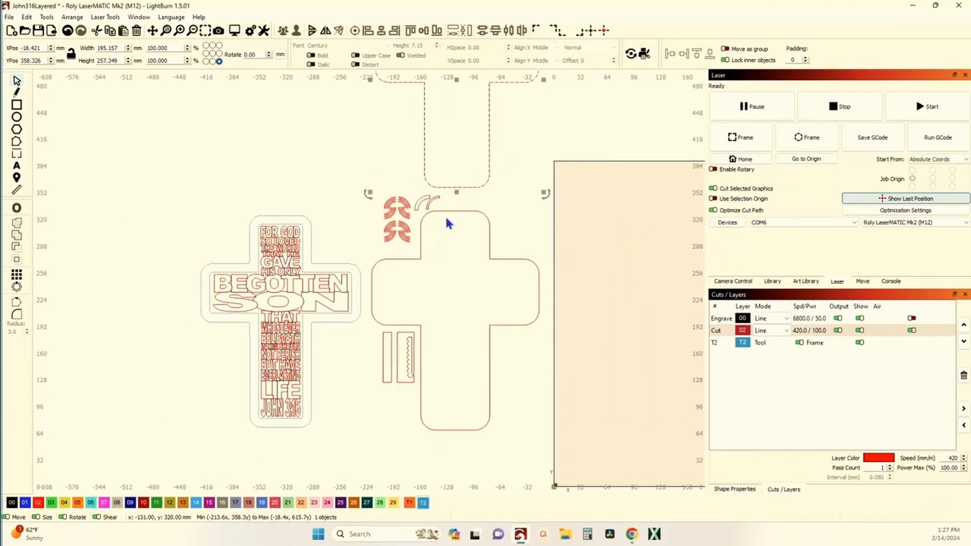
scroll(435, 235, up, 5)
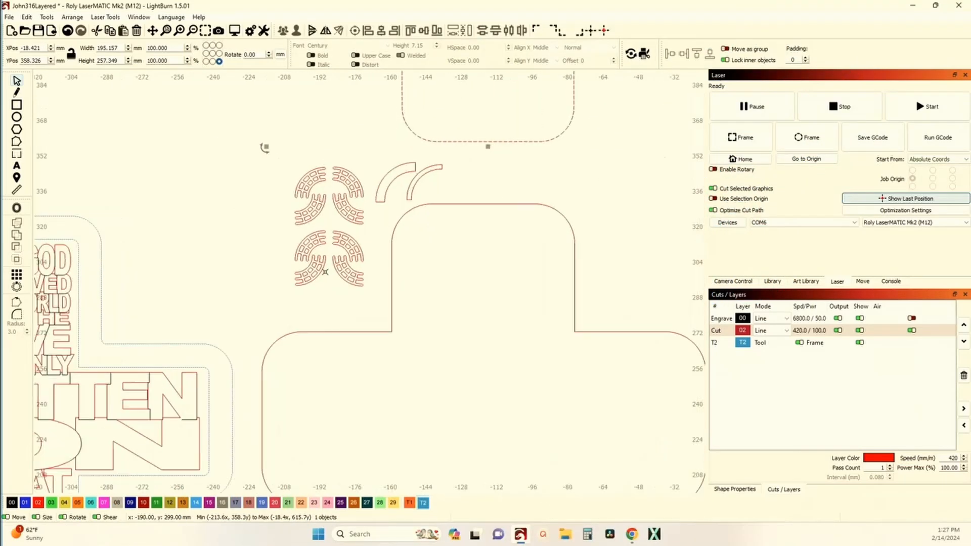
drag(255, 291, 345, 291)
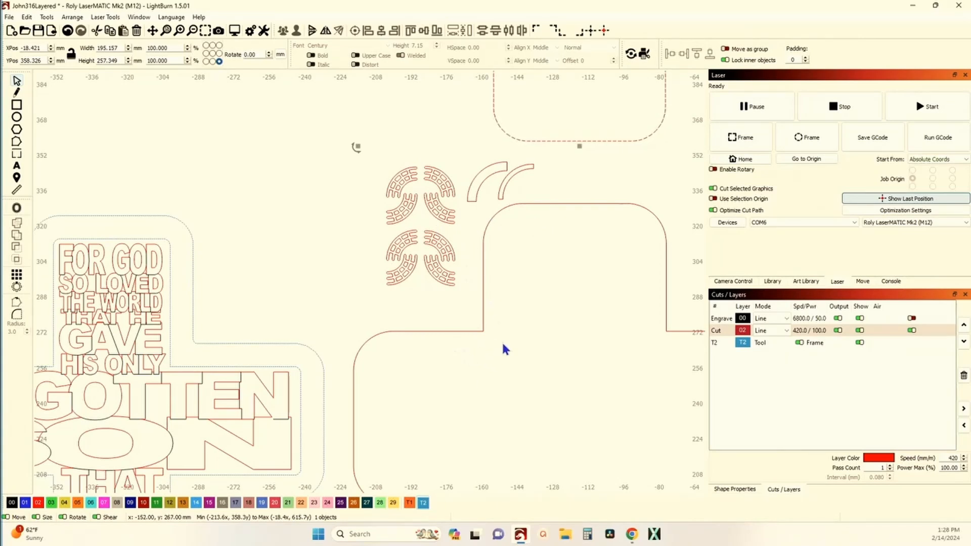
scroll(517, 180, up, 2)
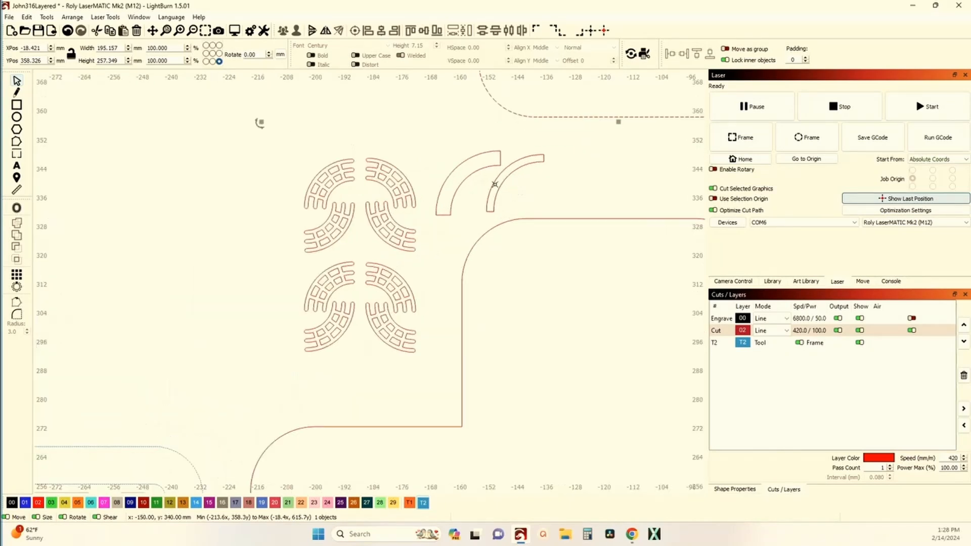
Move the narrower curved strip above the plain cross down about 1 mm and deselect it.
scroll(498, 260, up, 1)
click(498, 265)
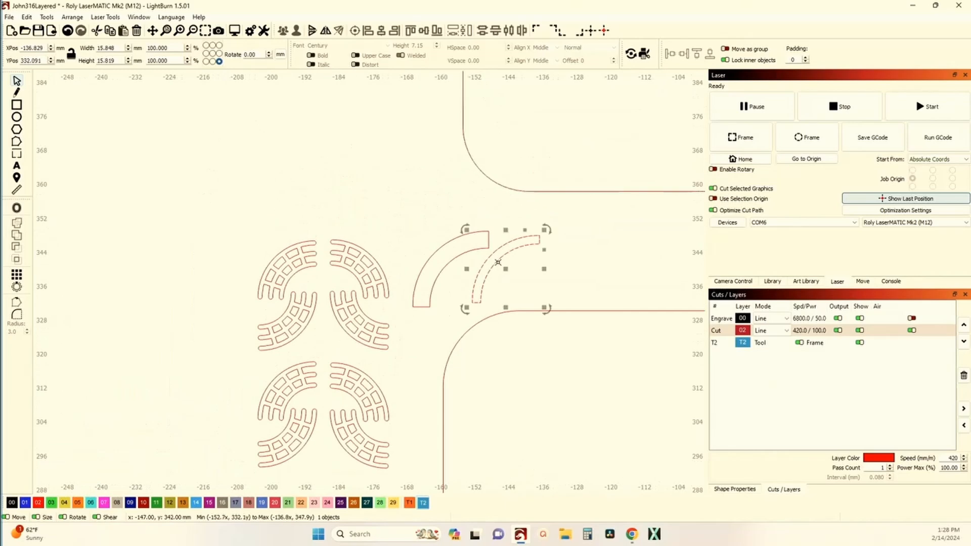
mouse_move(503, 267)
mouse_down()
mouse_move(451, 272)
mouse_move(506, 278)
mouse_up()
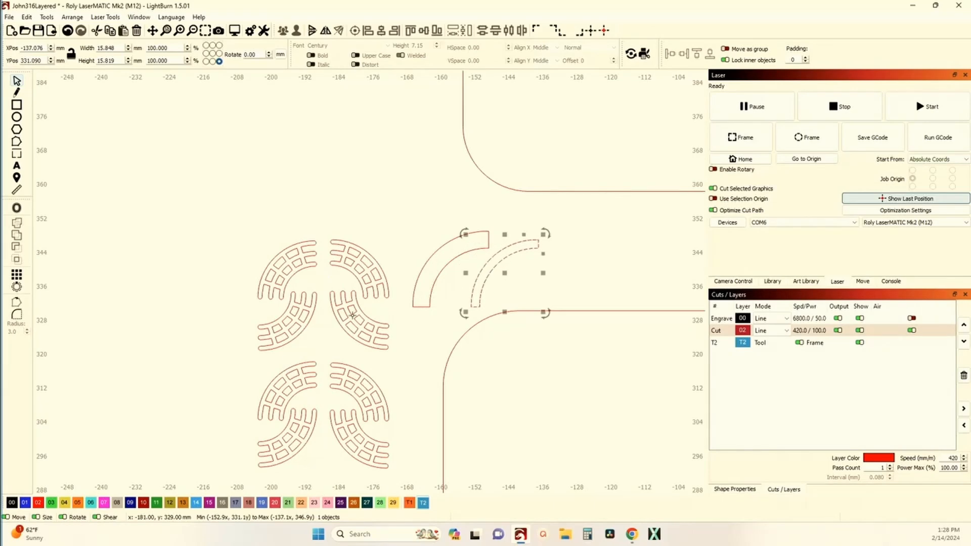
scroll(349, 344, down, 6)
scroll(377, 336, down, 1)
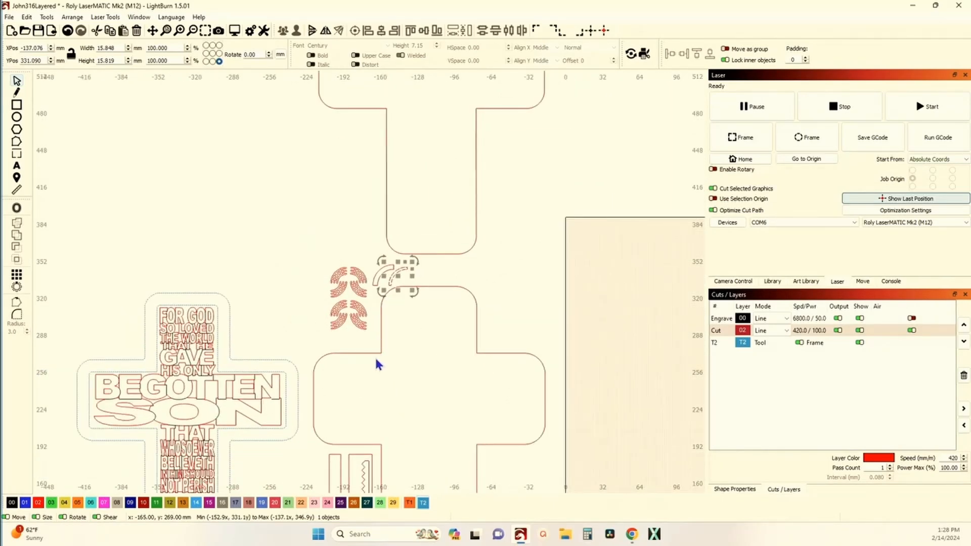
click(375, 356)
Select the grouped cross layout outside the work area and move it to the work area's lower-left corner.
scroll(375, 357, down, 2)
scroll(375, 363, down, 1)
drag(497, 370, 416, 290)
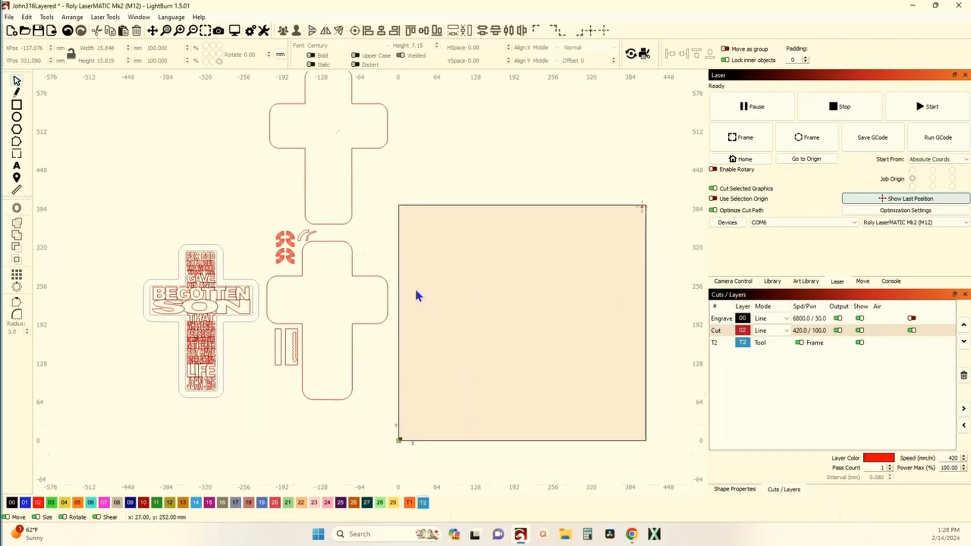
scroll(416, 290, down, 5)
drag(539, 248, 684, 393)
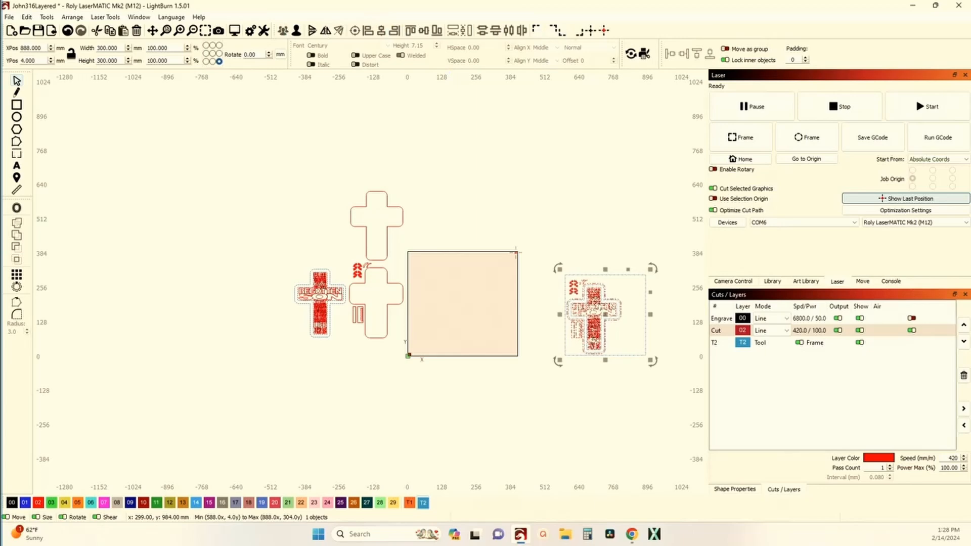
click(558, 31)
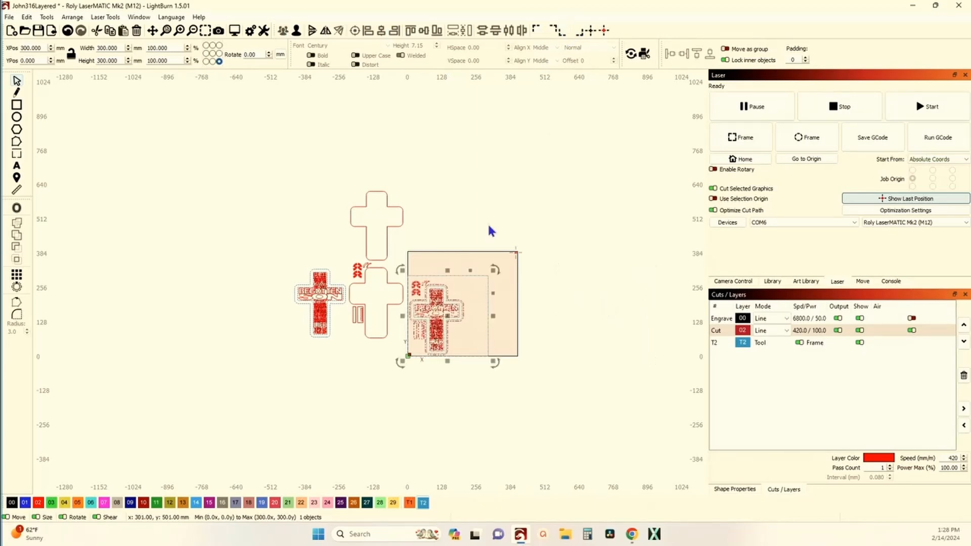
Ungroup the cross layout in the work area into its separate parts and clear the selection.
scroll(463, 279, up, 4)
scroll(466, 277, down, 4)
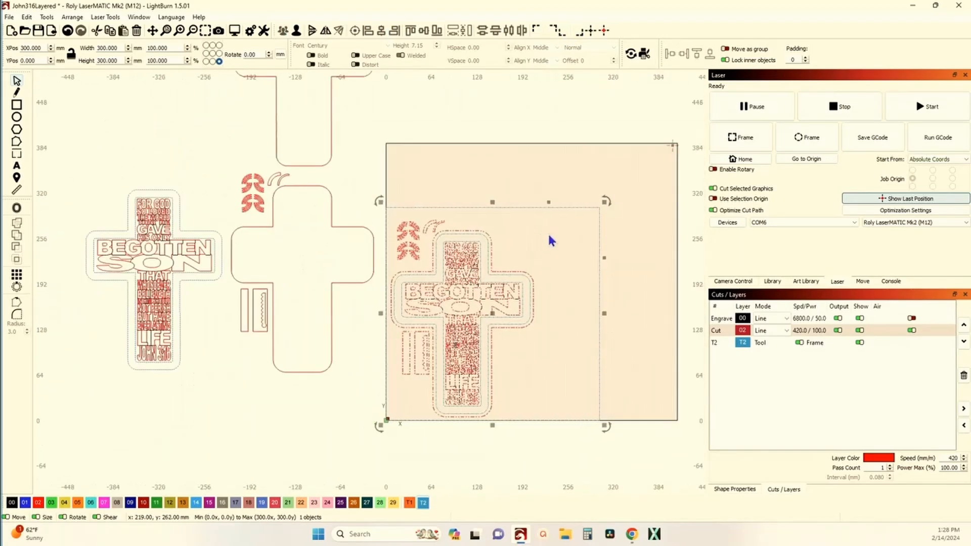
drag(589, 228, 589, 233)
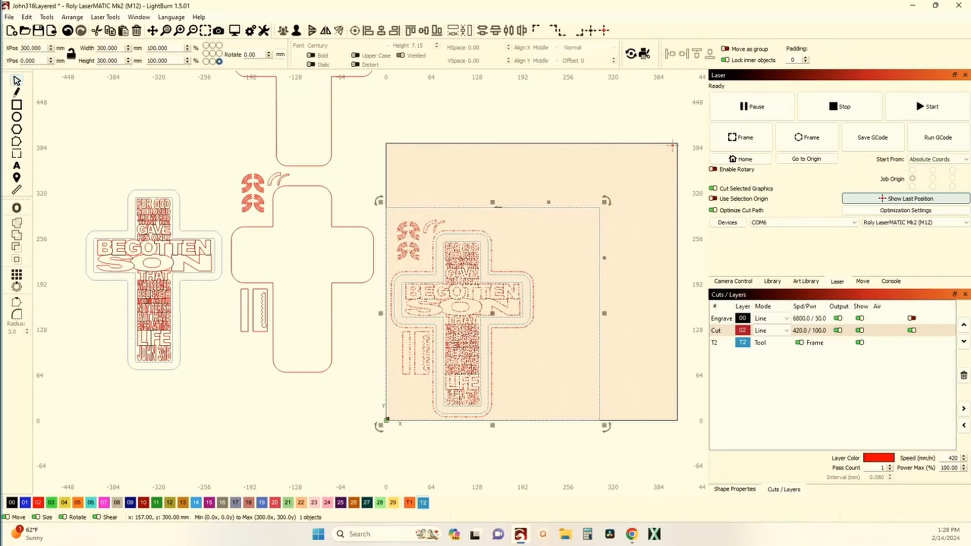
scroll(526, 221, up, 3)
drag(481, 217, 461, 166)
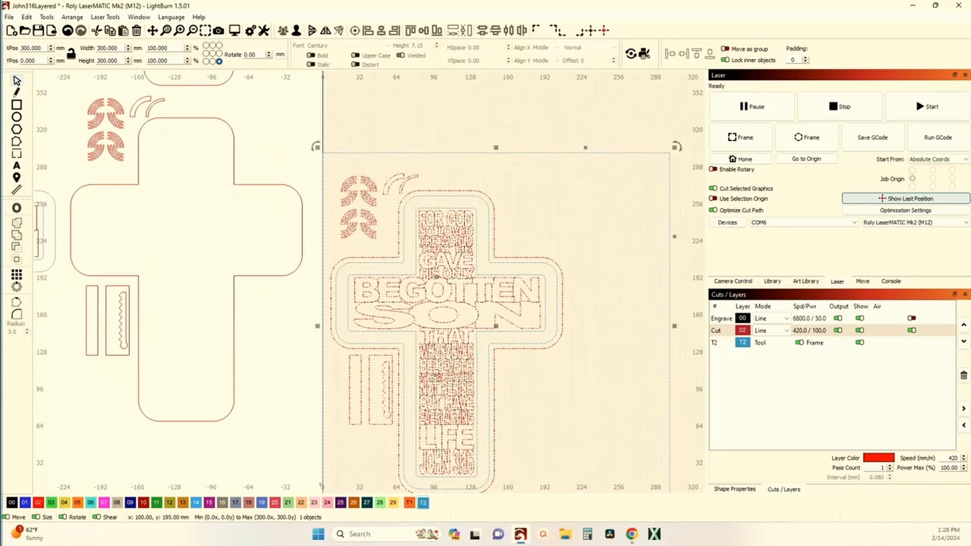
drag(434, 312, 434, 273)
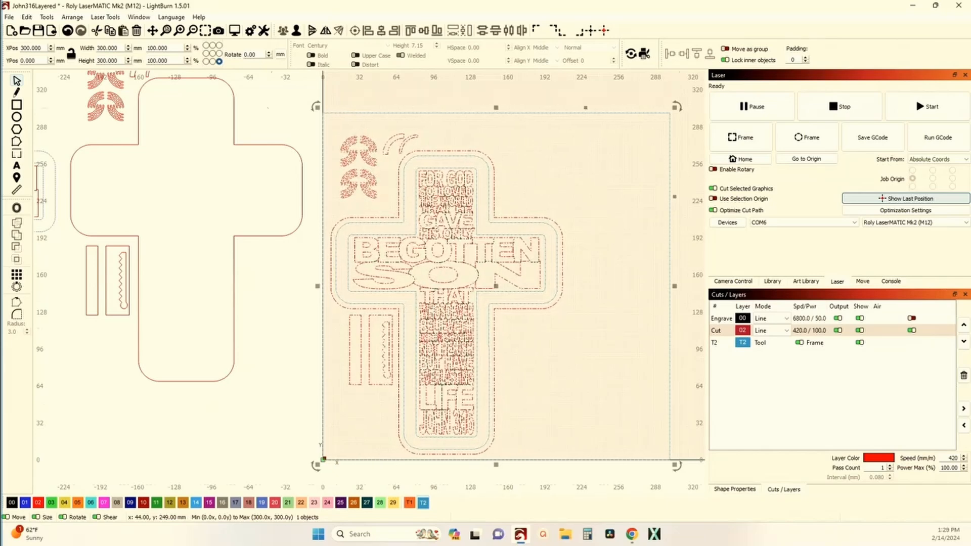
scroll(374, 171, down, 2)
scroll(373, 171, down, 1)
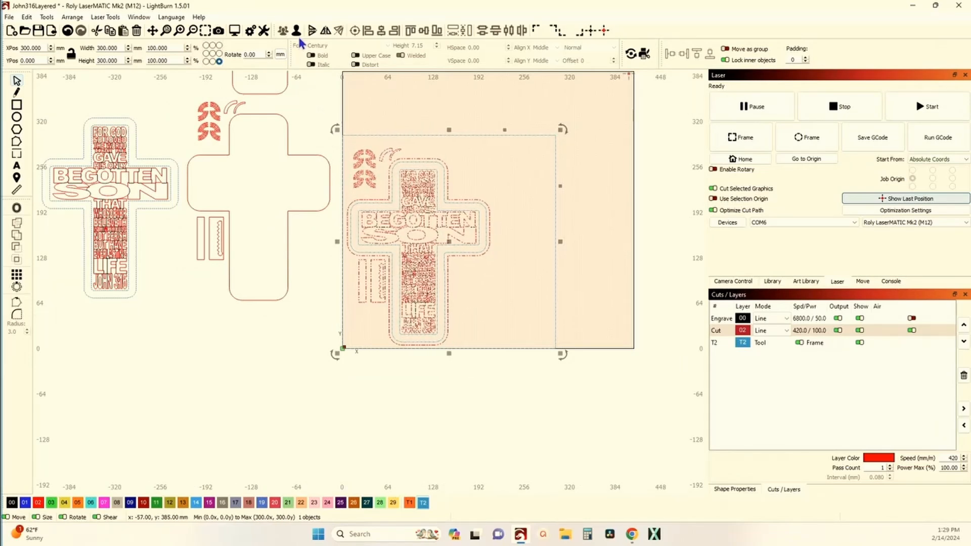
click(353, 97)
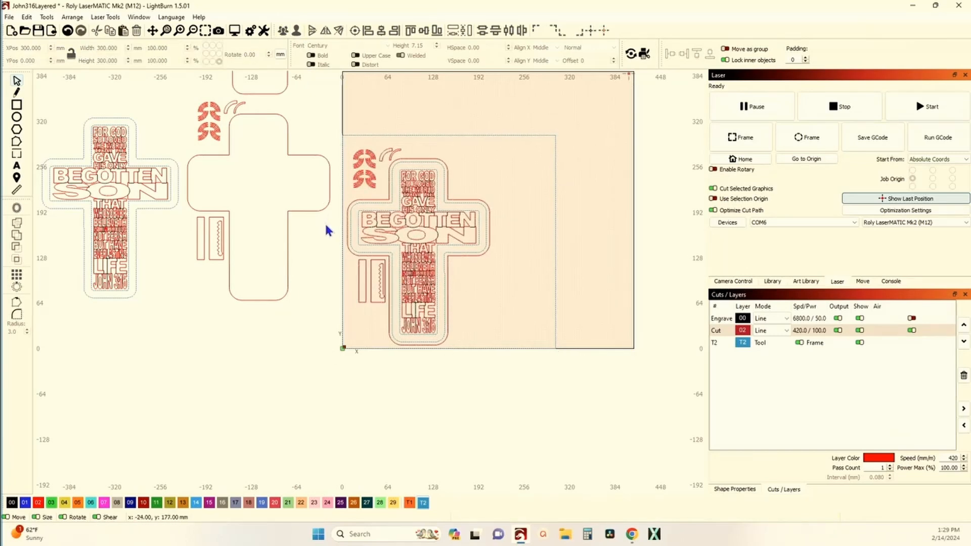
Move the larger plain cross toward the work area, then align its center with the outer cross outline of the layout.
click(299, 211)
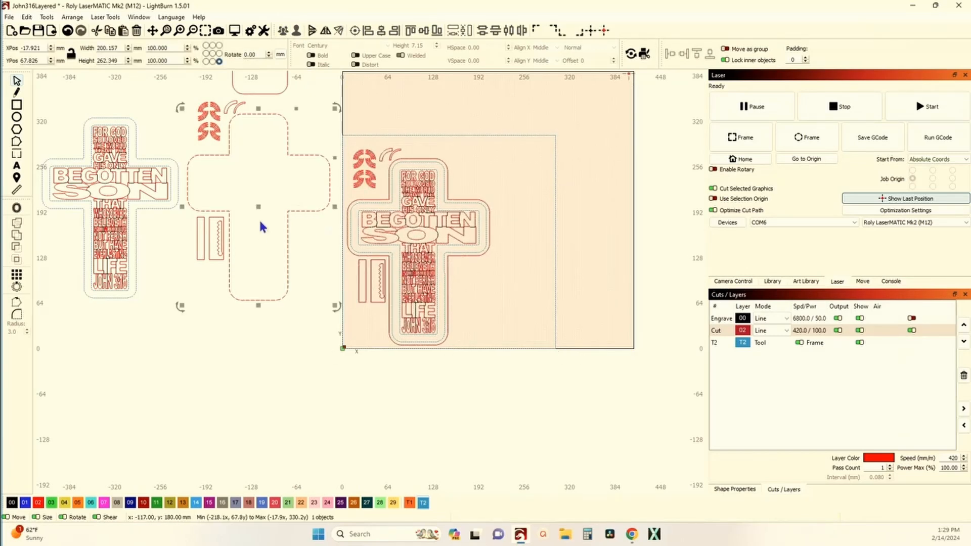
drag(258, 206, 276, 248)
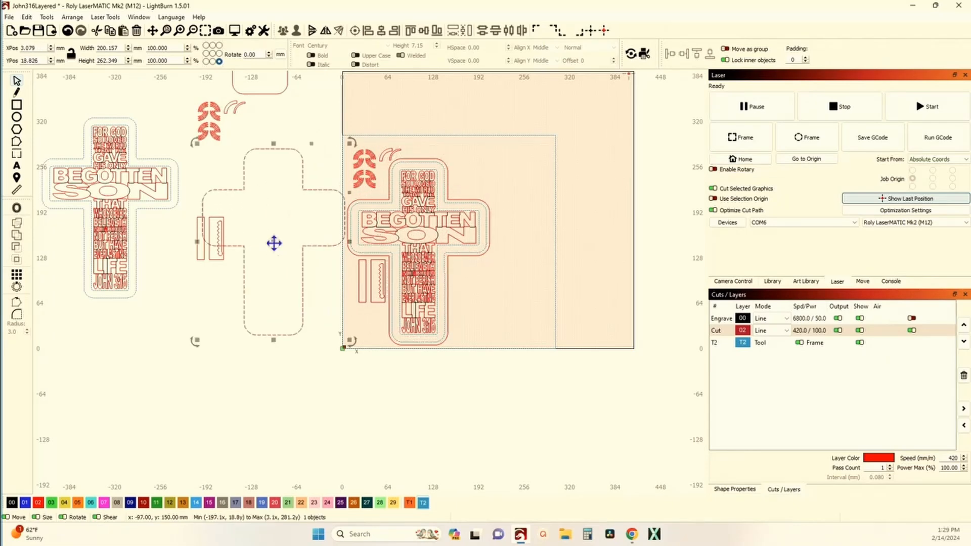
scroll(406, 273, up, 3)
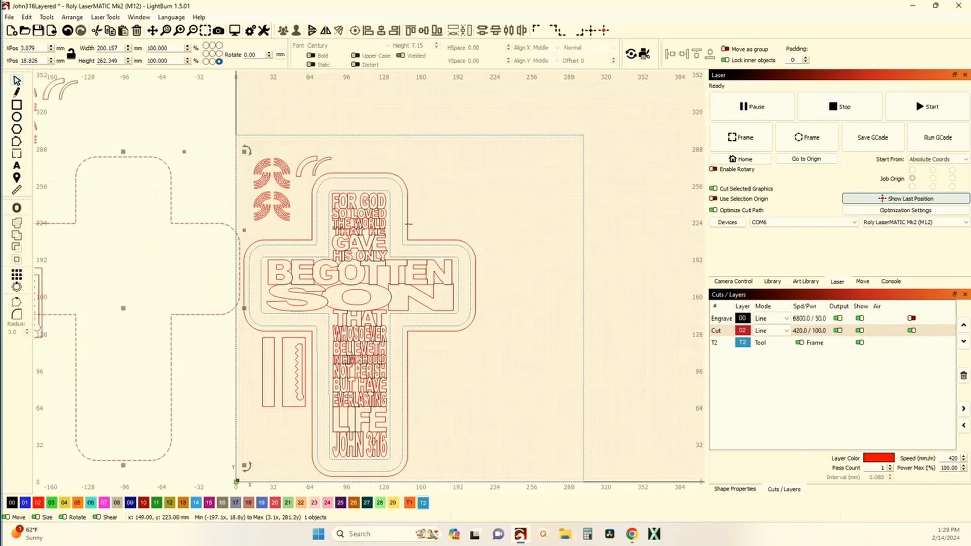
shift+click(409, 224)
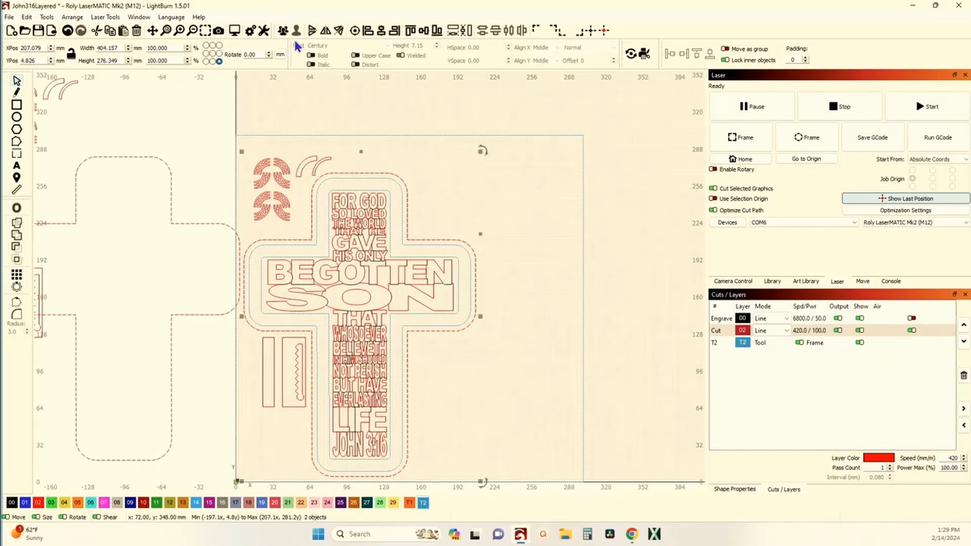
click(355, 31)
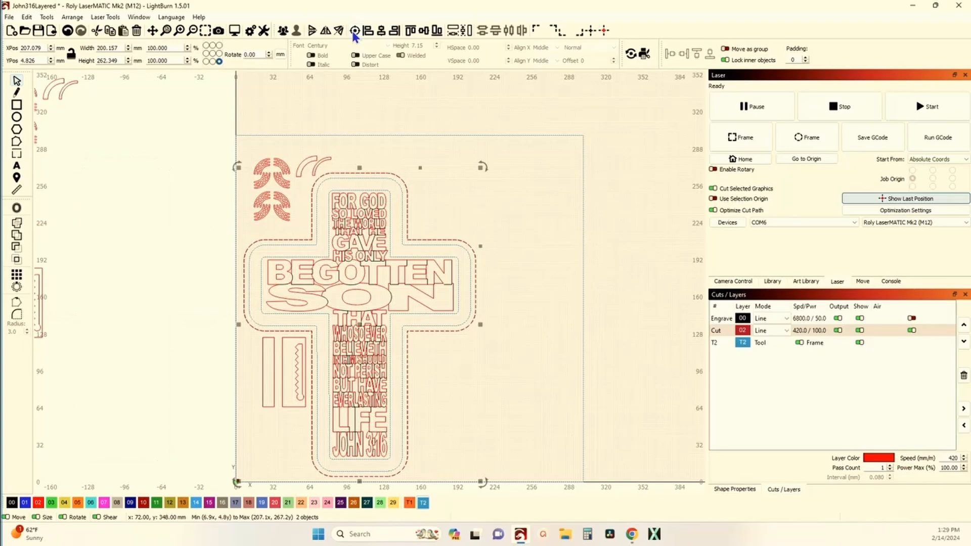
Delete the two overlapping cross outlines, then undo the deletion and the center alignment.
scroll(245, 254, down, 2)
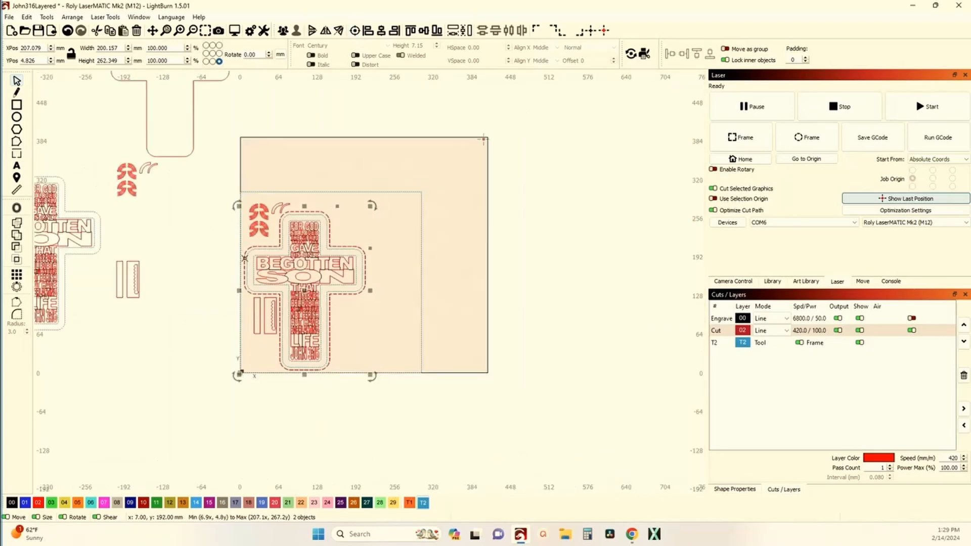
scroll(245, 255, up, 4)
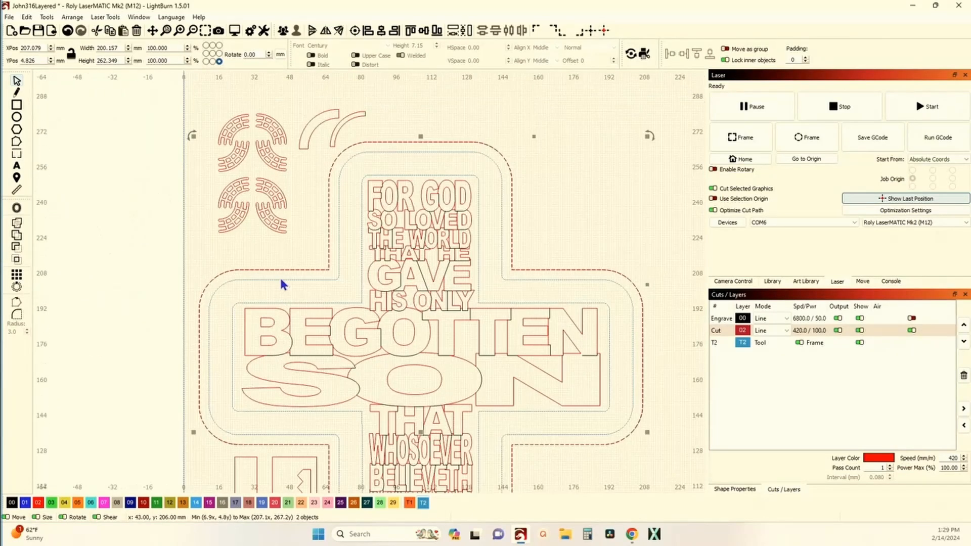
scroll(302, 272, down, 1)
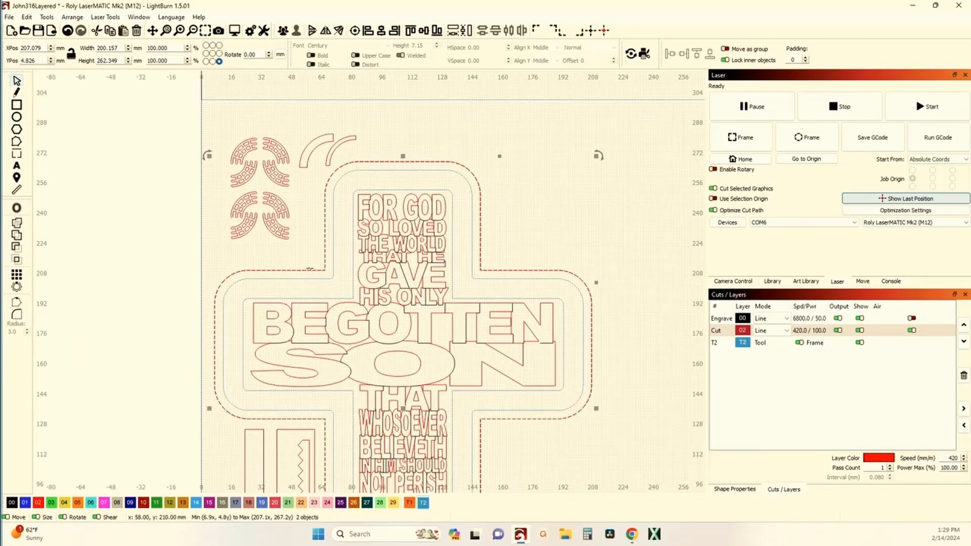
key(Delete)
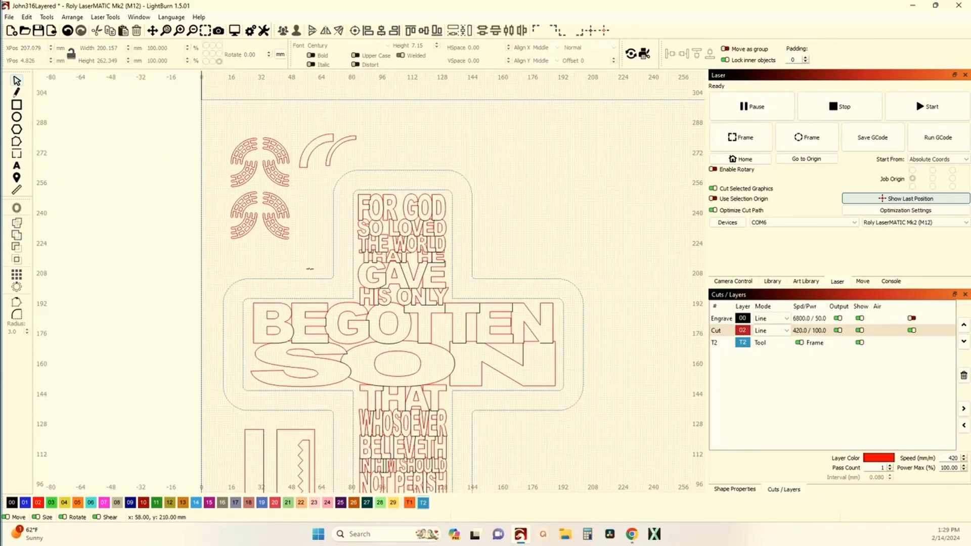
click(67, 30)
click(67, 30)
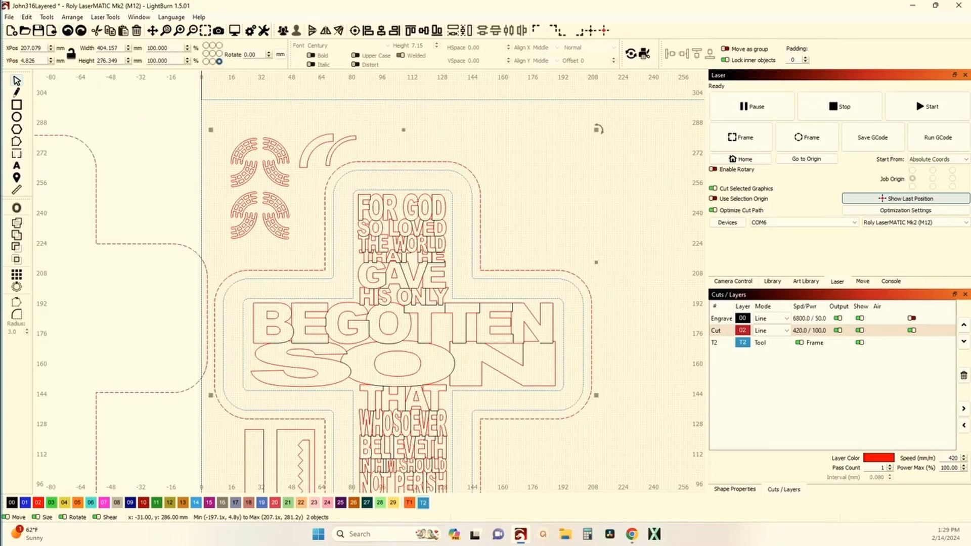
Move the larger plain cross back up beside the work area, to about X -6.9 mm, Y 72.8 mm.
scroll(267, 243, down, 5)
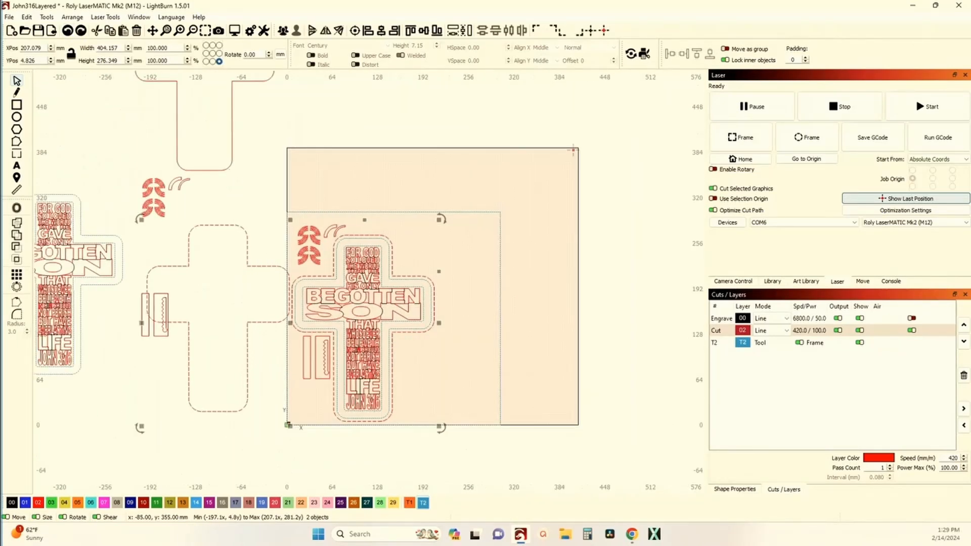
click(227, 172)
scroll(226, 213, up, 3)
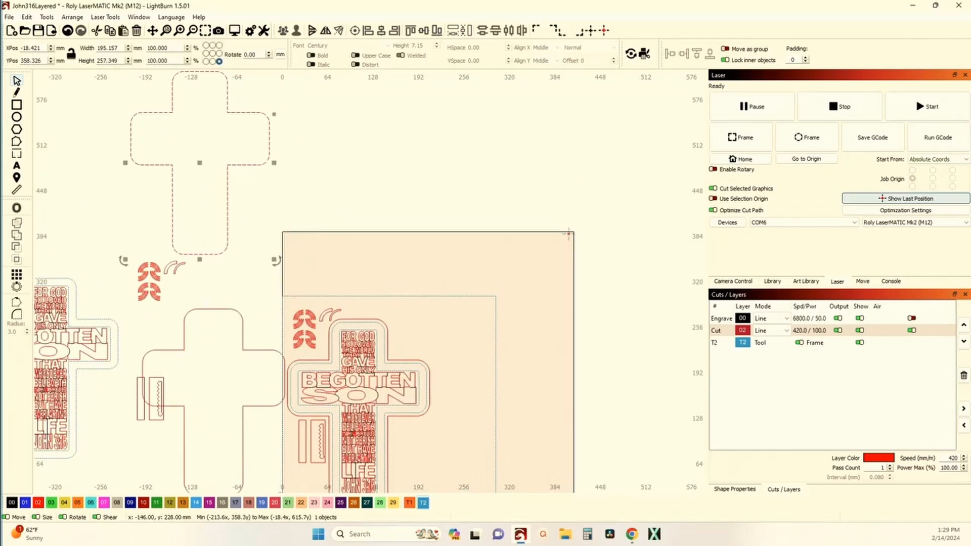
click(180, 351)
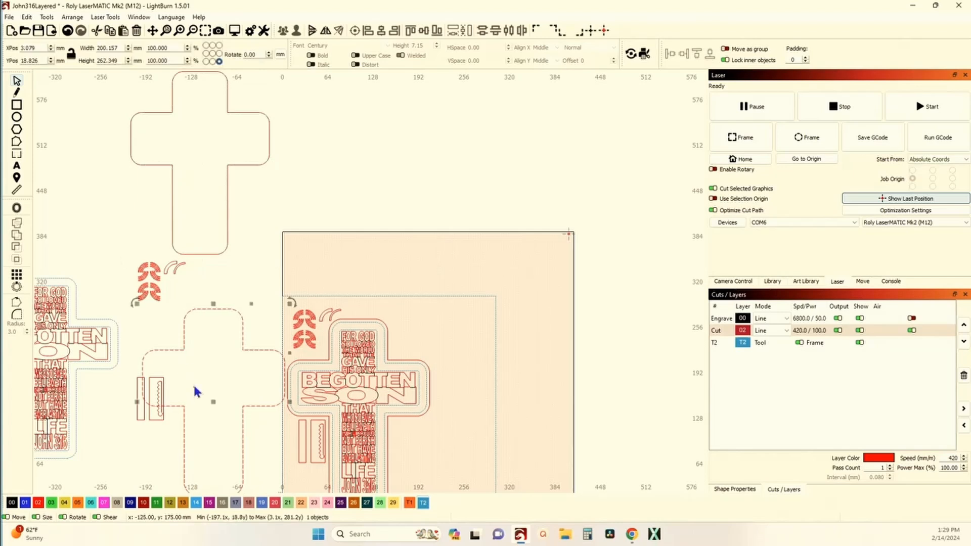
drag(210, 401, 207, 367)
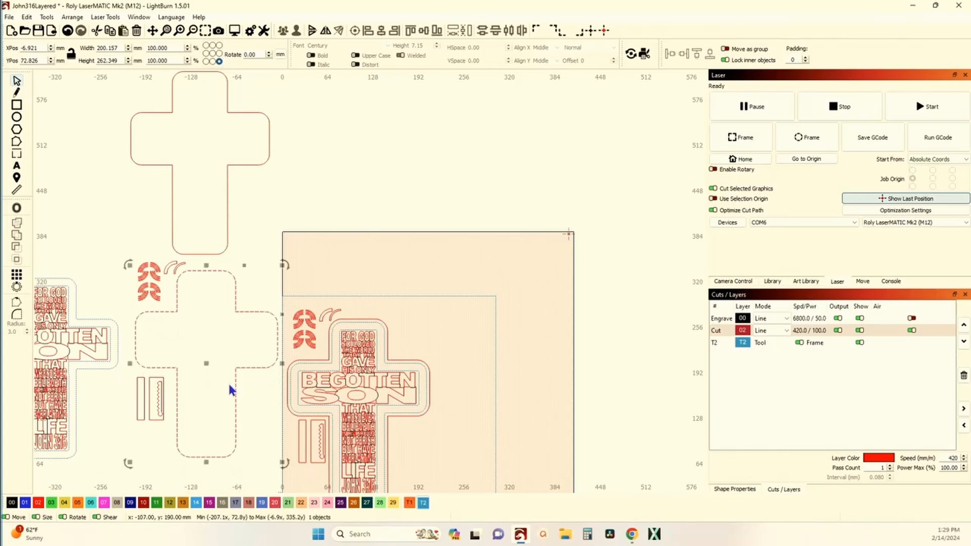
scroll(333, 383, up, 1)
drag(332, 382, 296, 284)
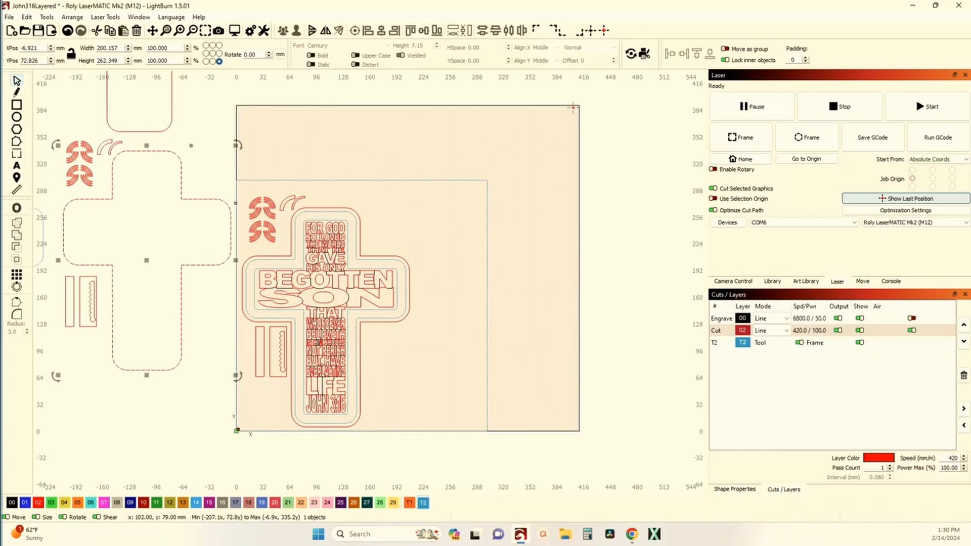
scroll(326, 282, up, 3)
scroll(313, 233, down, 3)
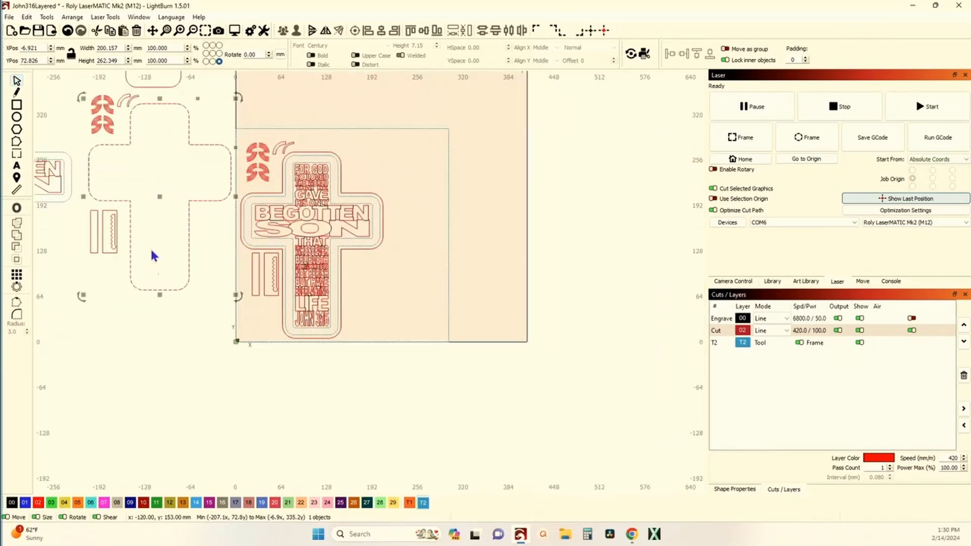
Move the smaller plain cross from above the work area's left side into the layout, to about X 204.6 mm, Y 7.3 mm.
drag(153, 117, 163, 215)
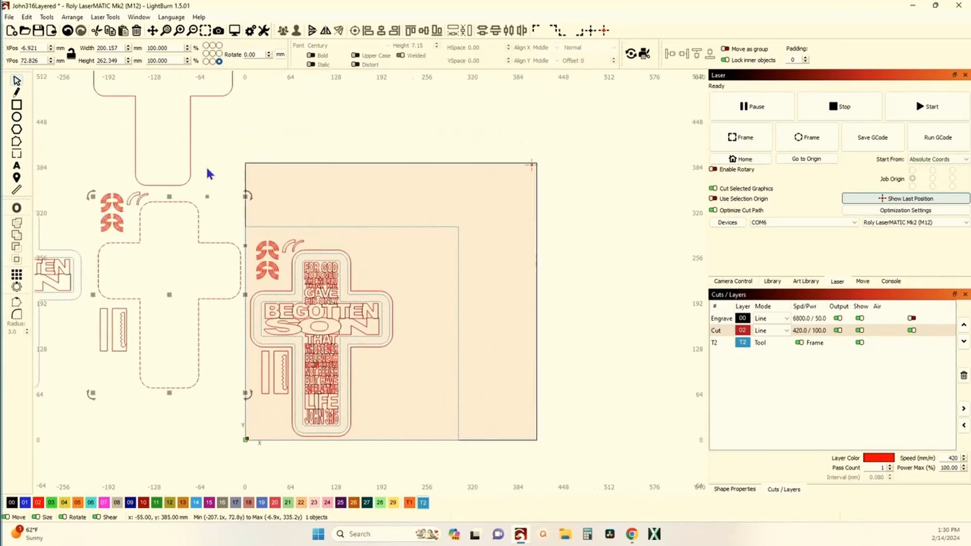
click(189, 152)
drag(161, 95, 320, 343)
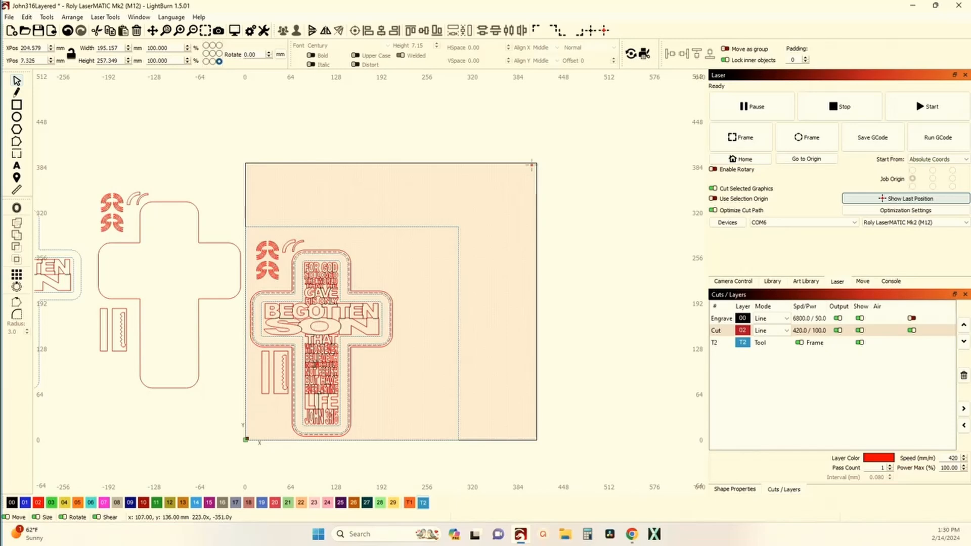
Examine the spacing between the nested cross outlines around the verse lettering and compare it with the plain cross outside, then clear the selection.
scroll(321, 344, up, 8)
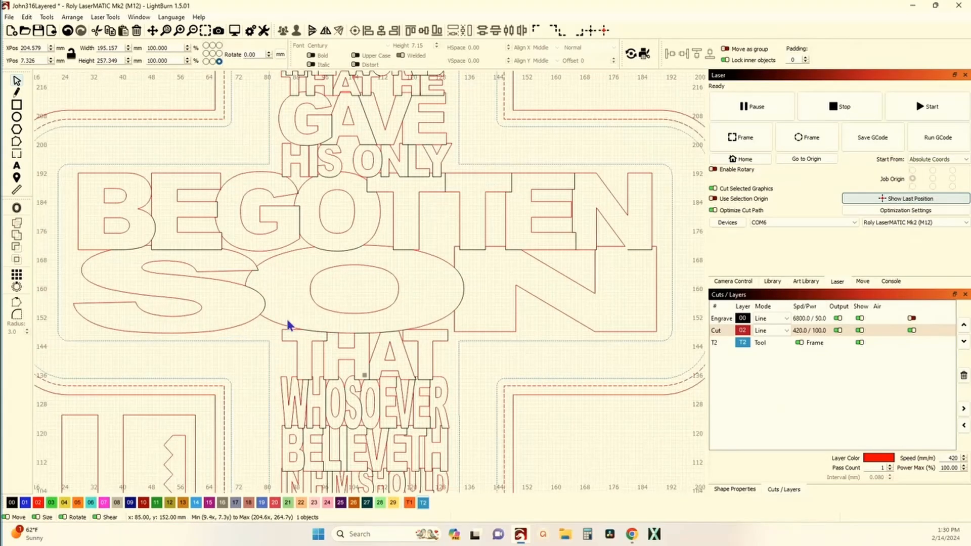
scroll(286, 316, down, 4)
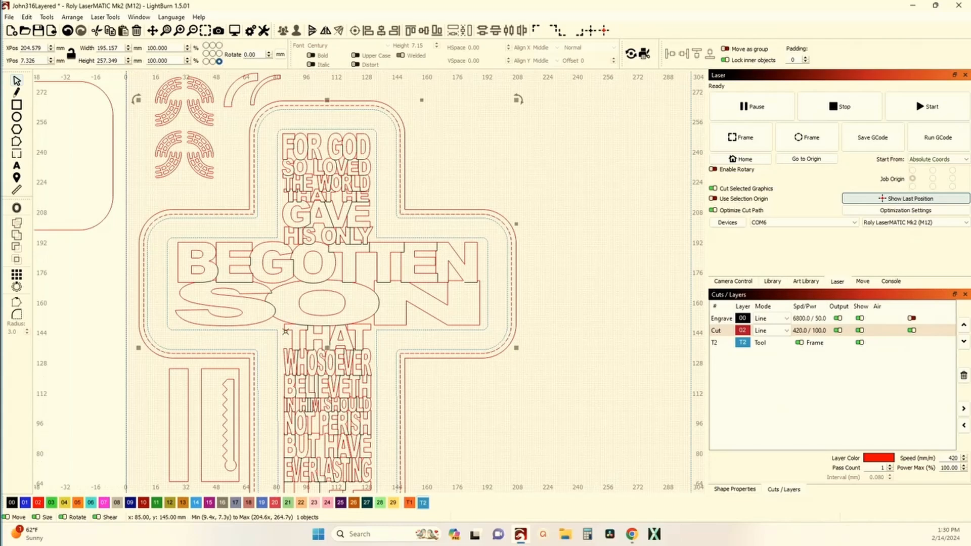
scroll(313, 333, down, 1)
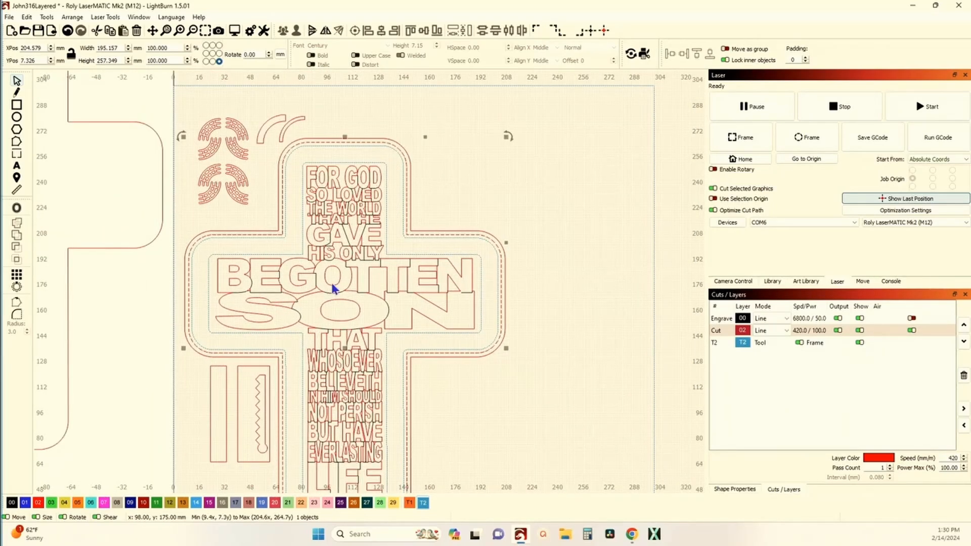
scroll(386, 246, down, 4)
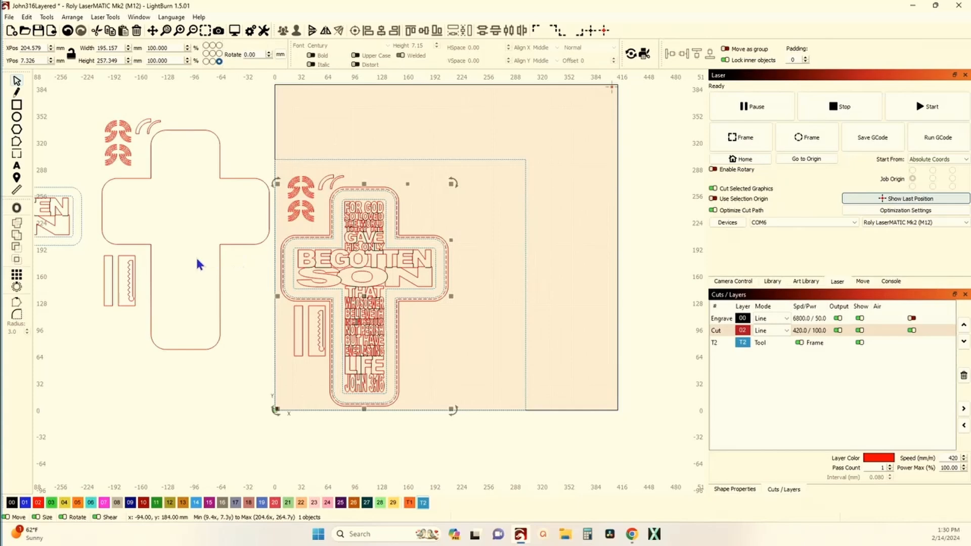
scroll(342, 219, up, 8)
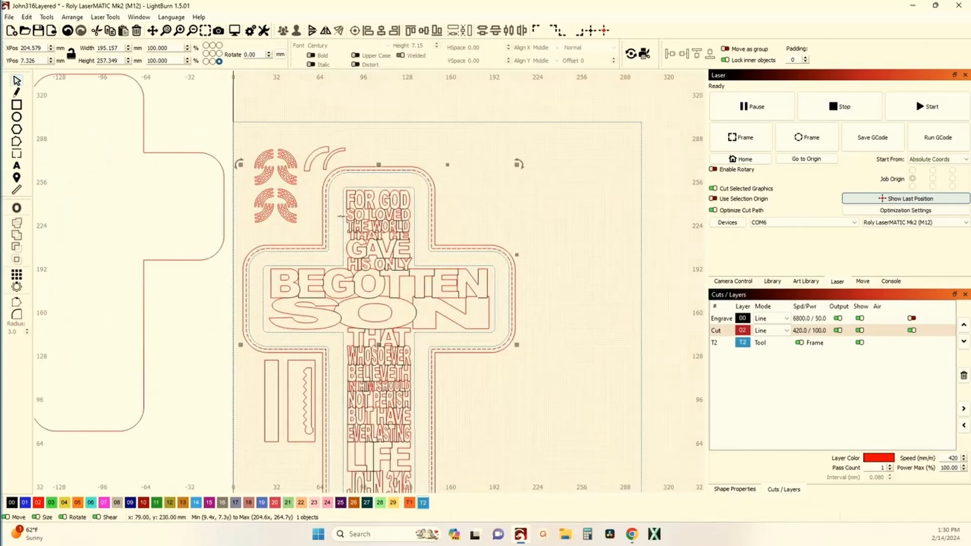
scroll(342, 220, down, 8)
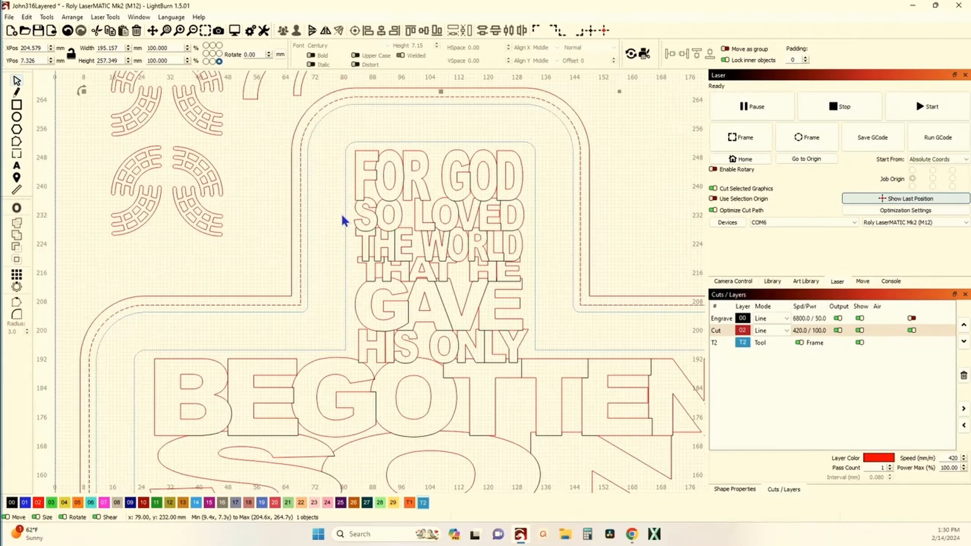
scroll(323, 149, down, 2)
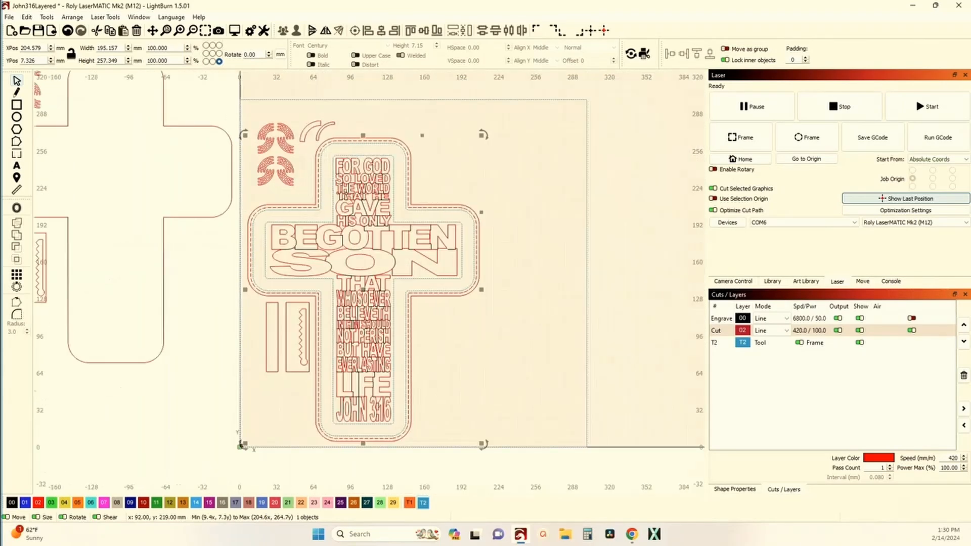
scroll(346, 192, up, 3)
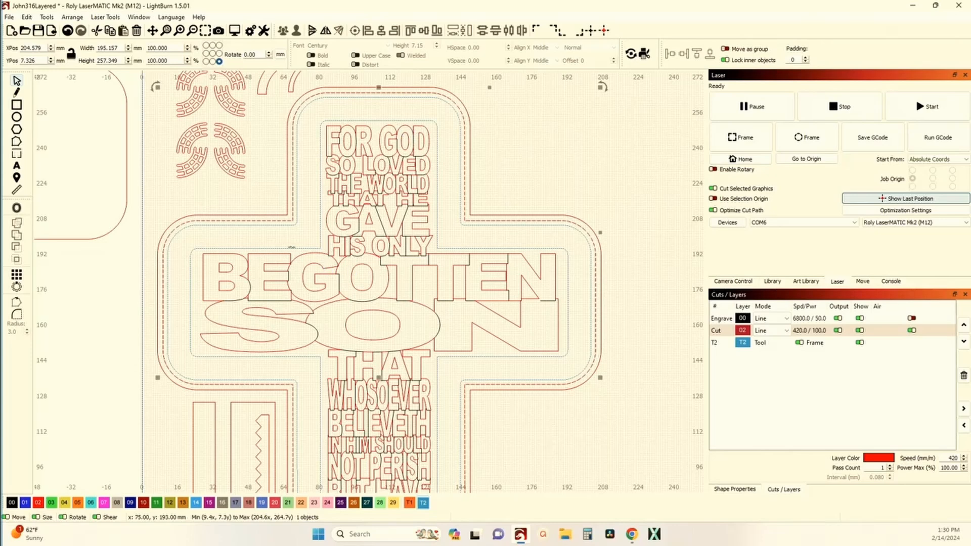
scroll(182, 275, down, 5)
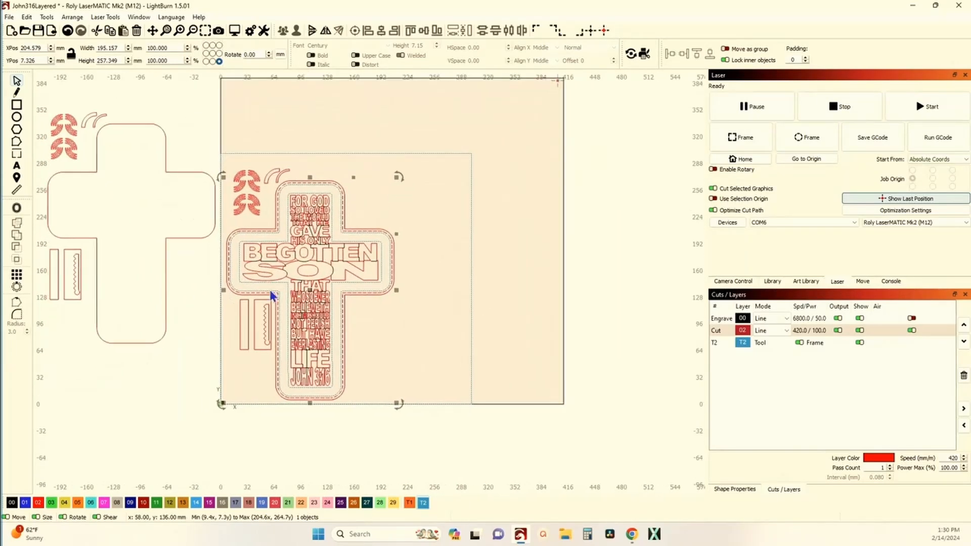
click(254, 132)
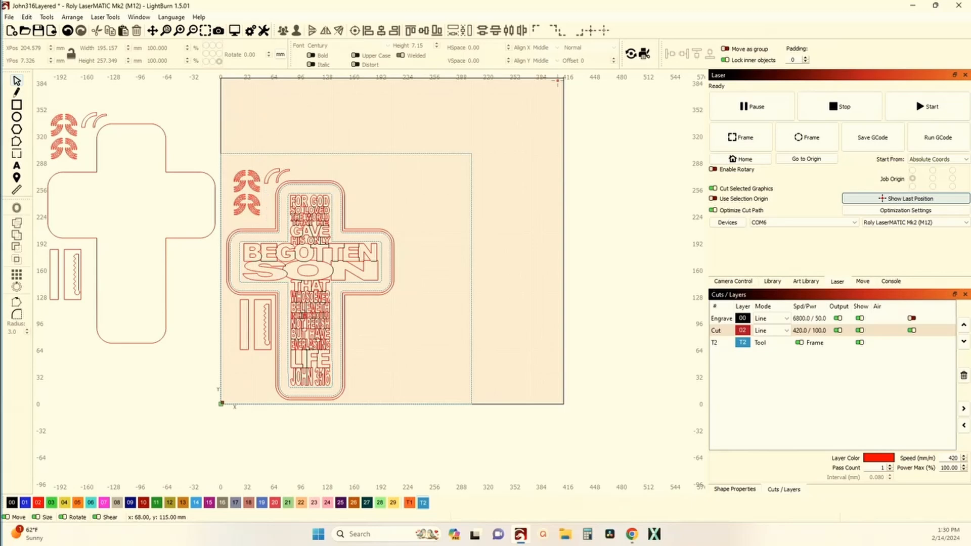
Resize the whole cross layout to about 224.5 × 310.8 mm and position it at about X 236.3 mm, Y 2.6 mm.
drag(217, 139, 412, 424)
drag(312, 283, 323, 278)
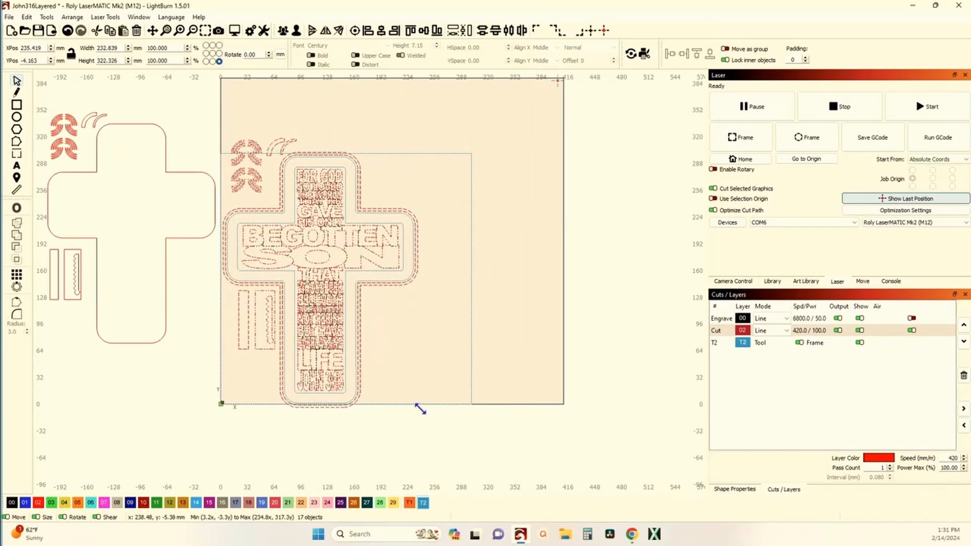
drag(420, 410, 413, 408)
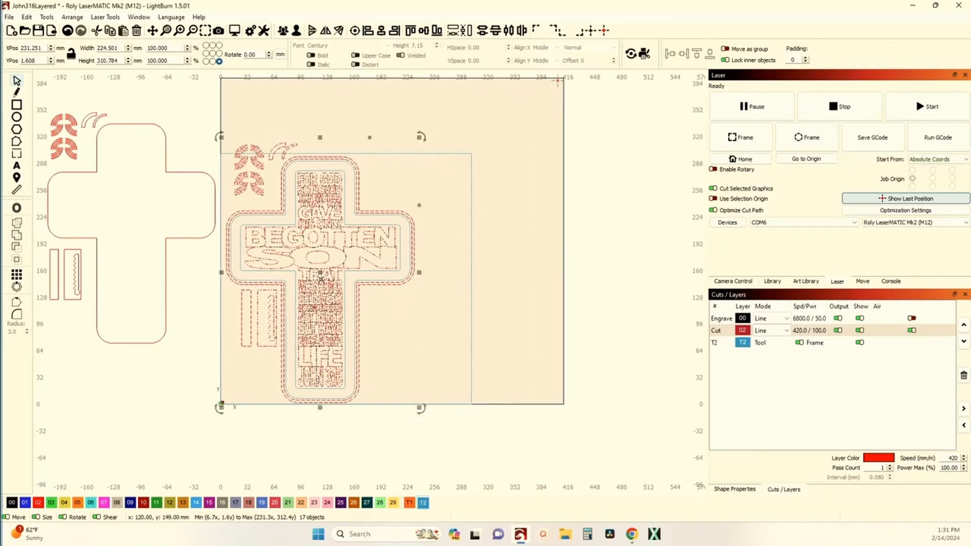
drag(321, 274, 326, 274)
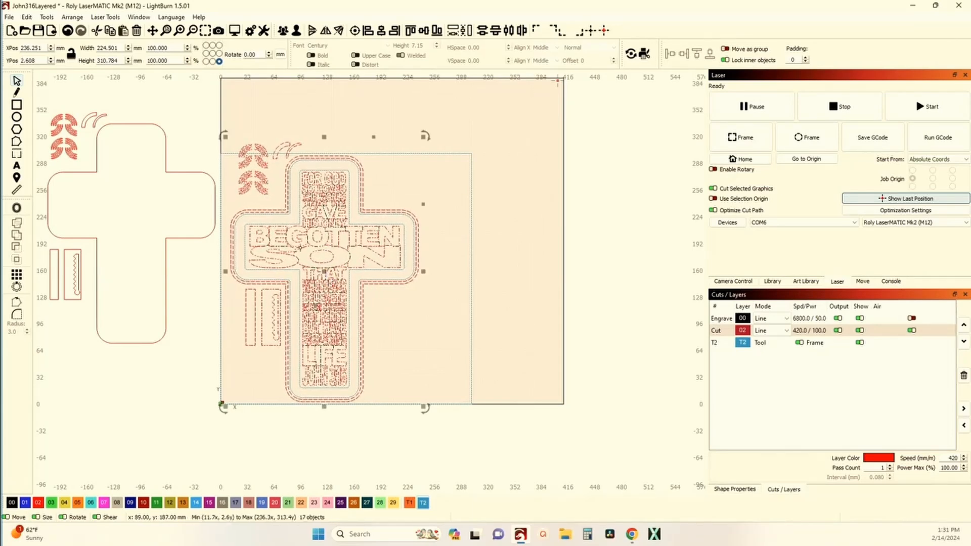
click(426, 337)
Assign the innermost cross outline around the verse lettering to the Cut layer 02 and clear the selection.
scroll(426, 337, up, 5)
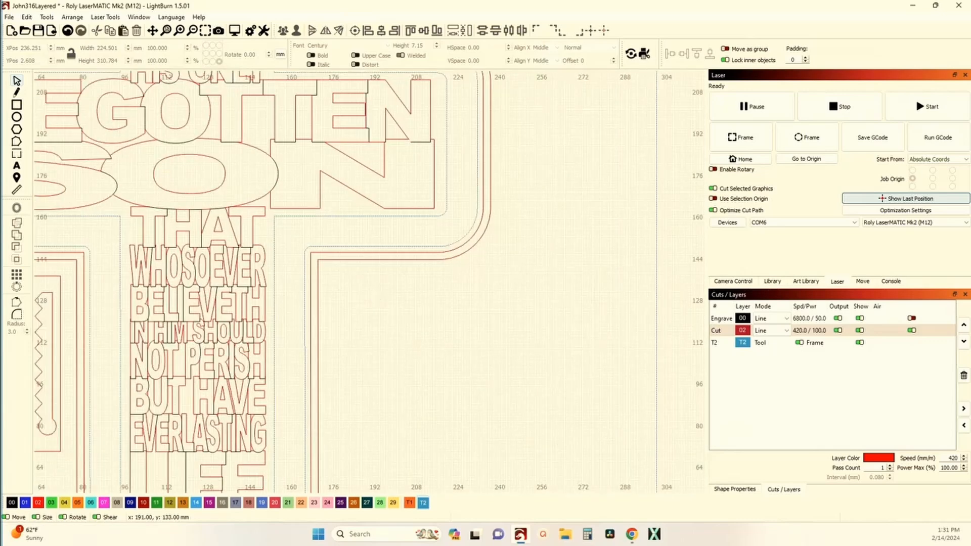
click(386, 252)
scroll(385, 253, down, 2)
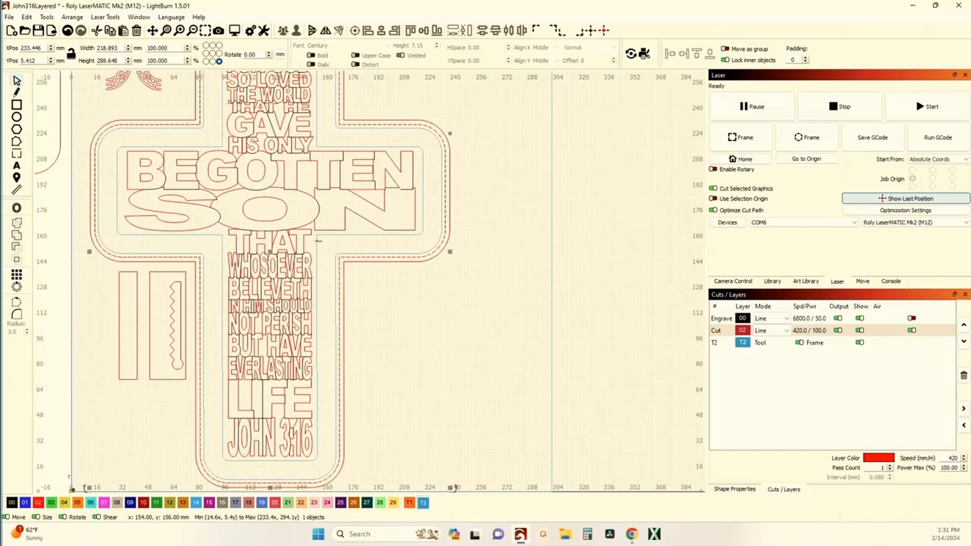
click(354, 235)
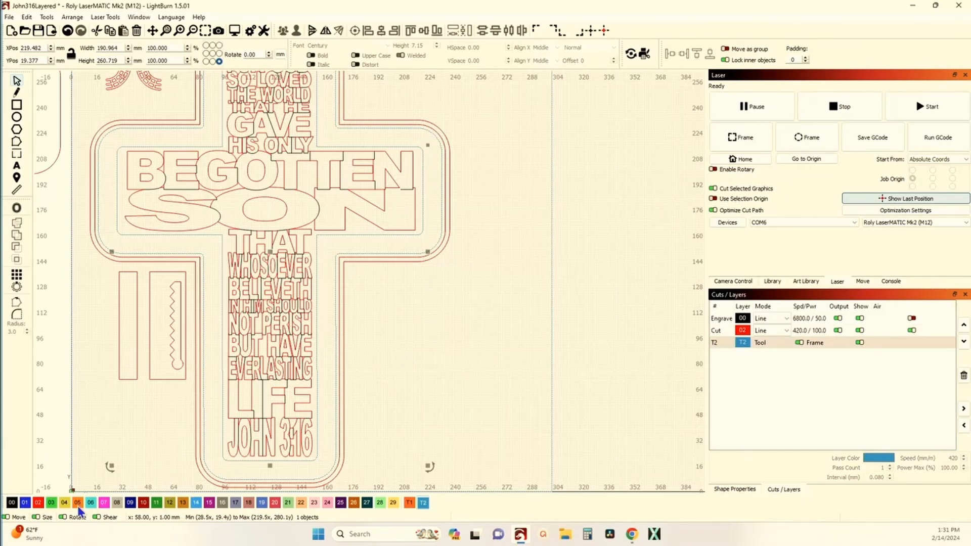
click(39, 503)
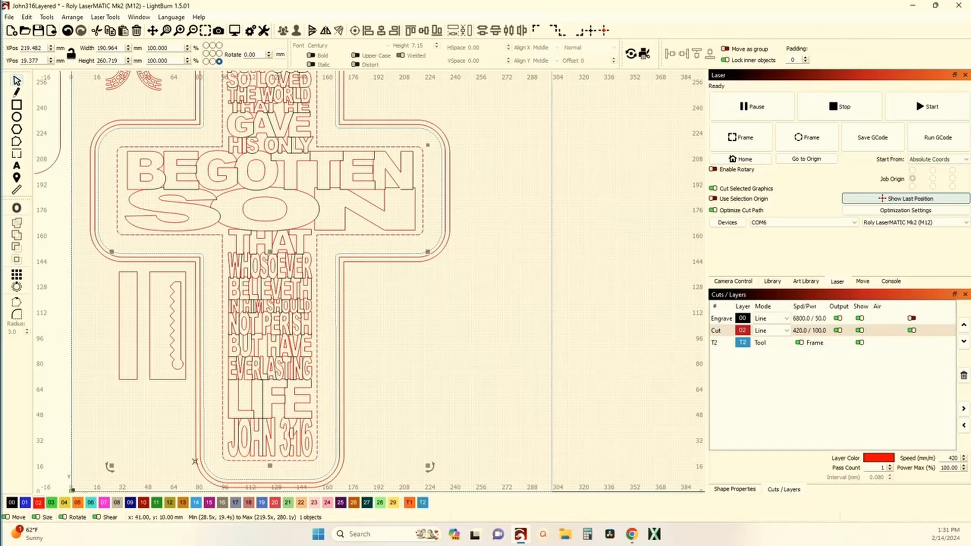
click(431, 353)
Move the cross outline just inside the outermost one out of the work area, to about X 4.4 mm, Y 357.7 mm.
scroll(431, 353, down, 1)
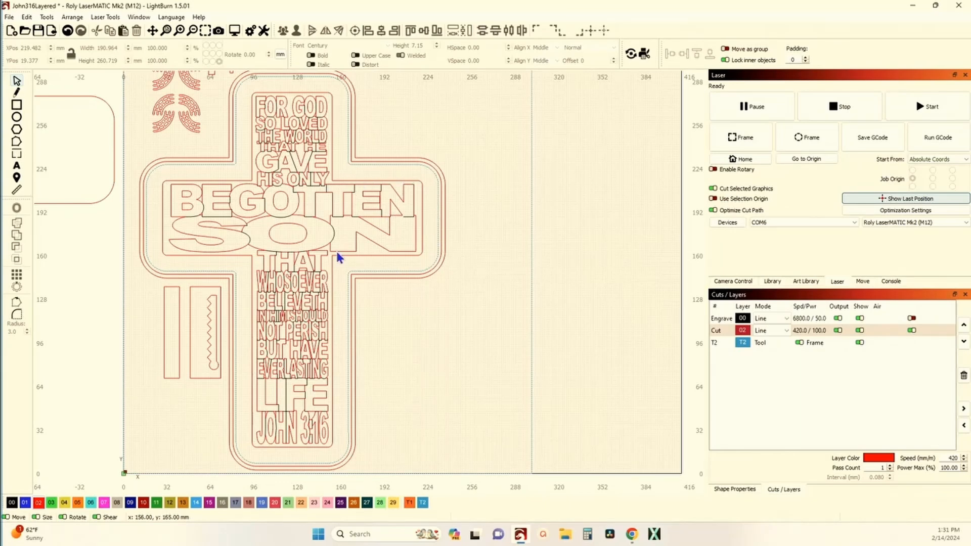
scroll(346, 179, down, 2)
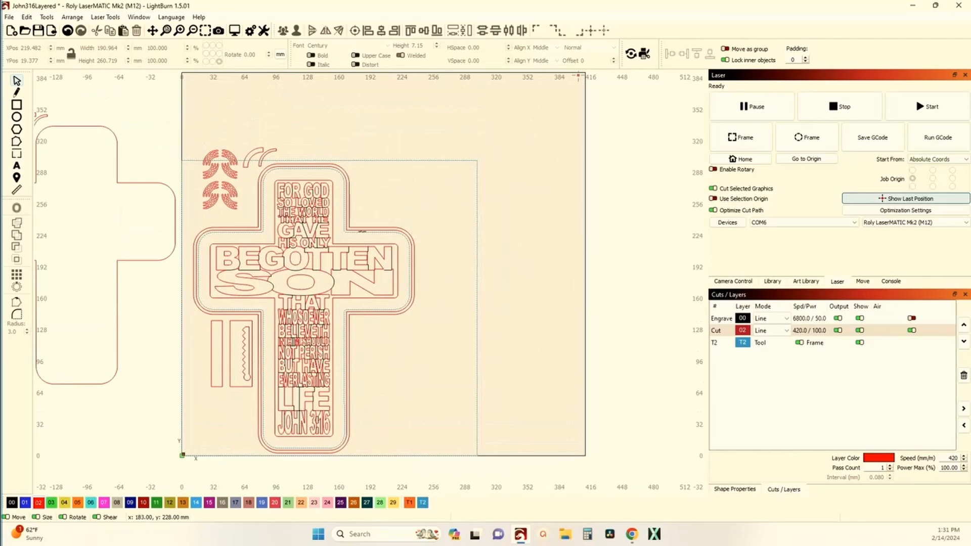
click(363, 231)
scroll(363, 230, down, 2)
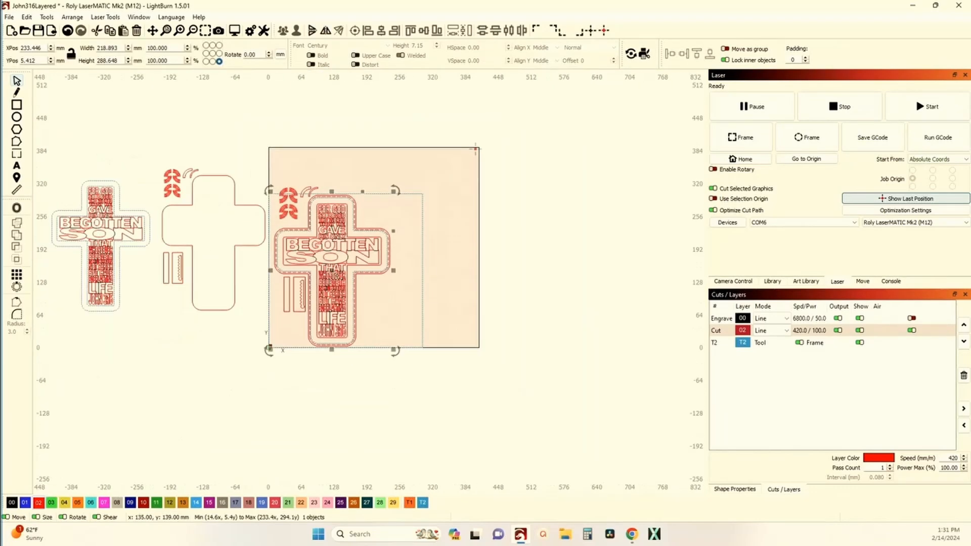
drag(330, 270, 221, 110)
Reposition the eight arc pieces to about X 59.3 mm, Y 235.8 mm and the two curved strips below the rectangles to about X 70.7 mm, Y 46.0 mm.
scroll(343, 200, up, 2)
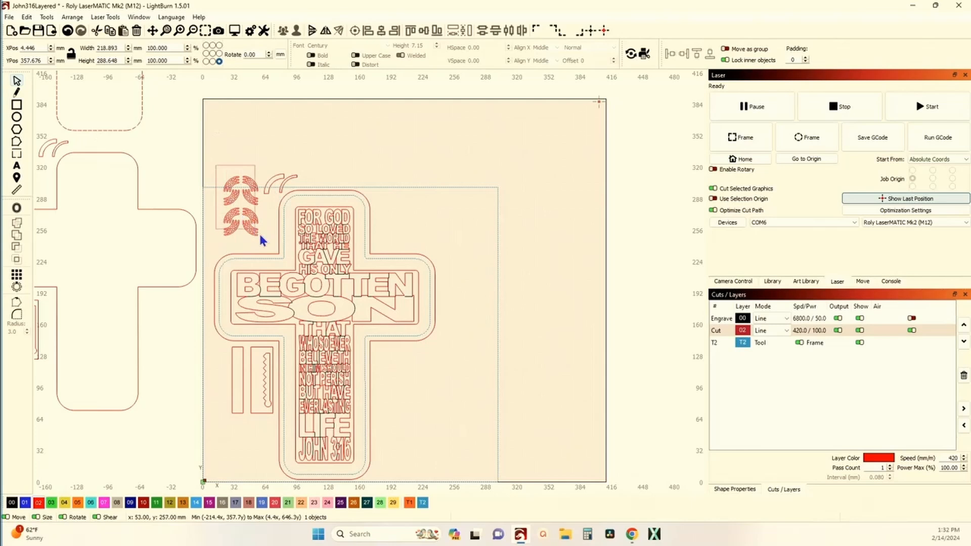
drag(270, 245, 245, 226)
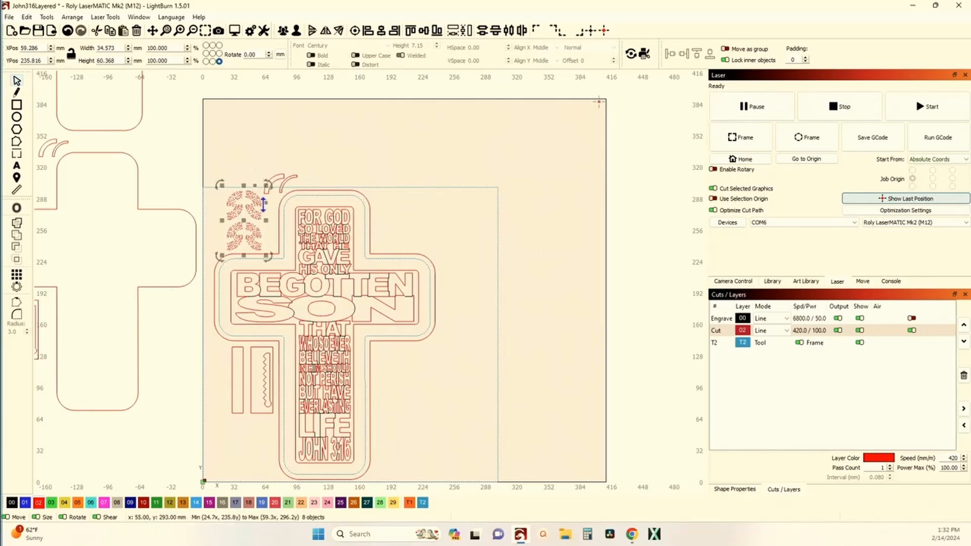
click(254, 167)
drag(309, 207, 287, 187)
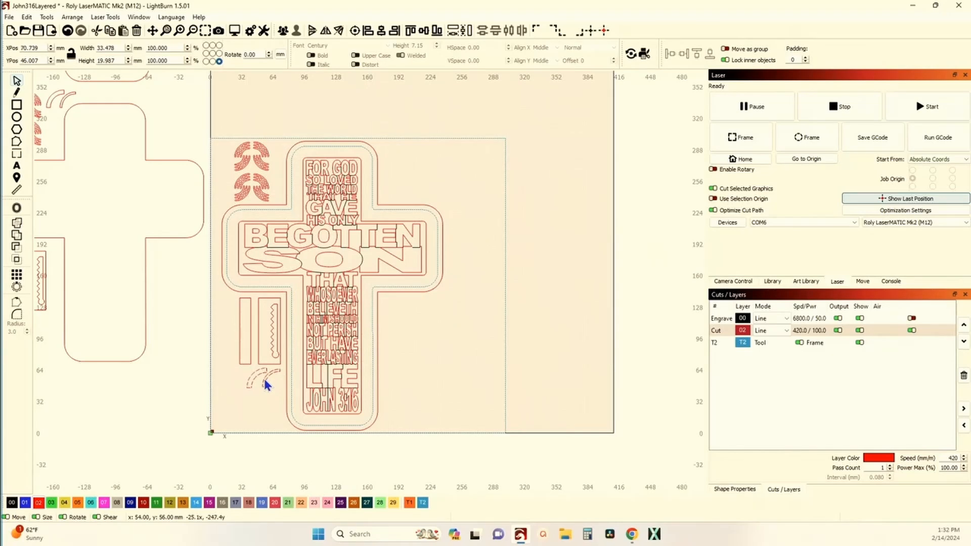
Try to ungroup the eight arc pieces and clear the selection.
scroll(259, 233, up, 3)
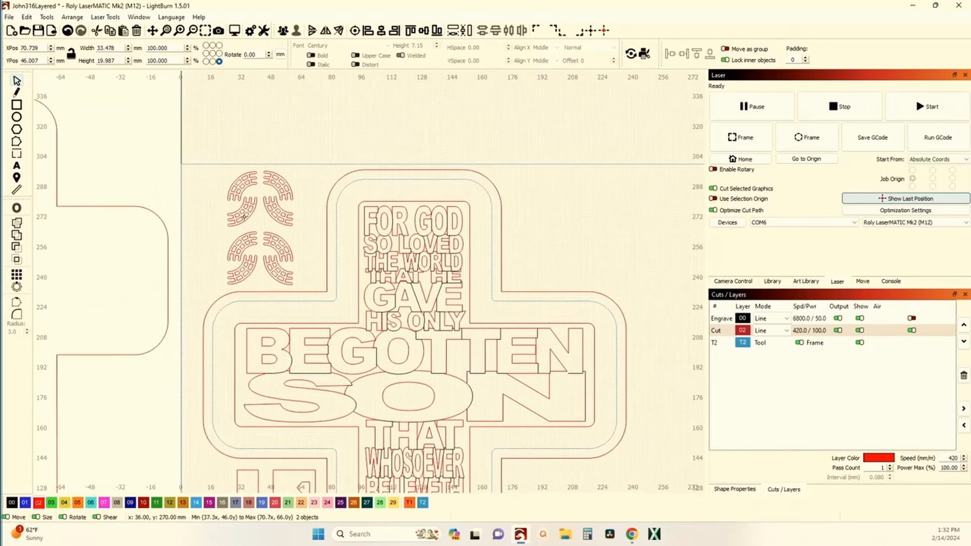
drag(292, 273, 308, 292)
click(297, 32)
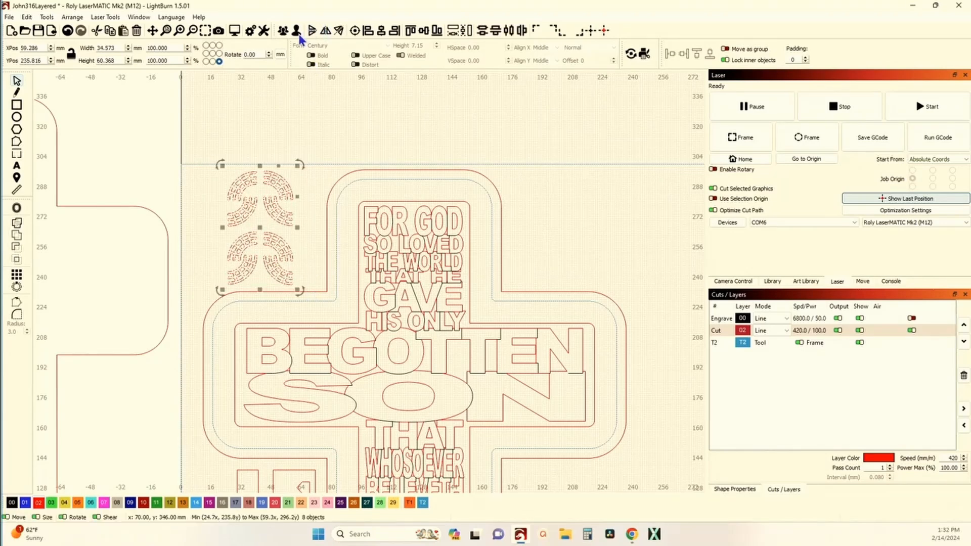
click(244, 134)
click(239, 179)
click(243, 165)
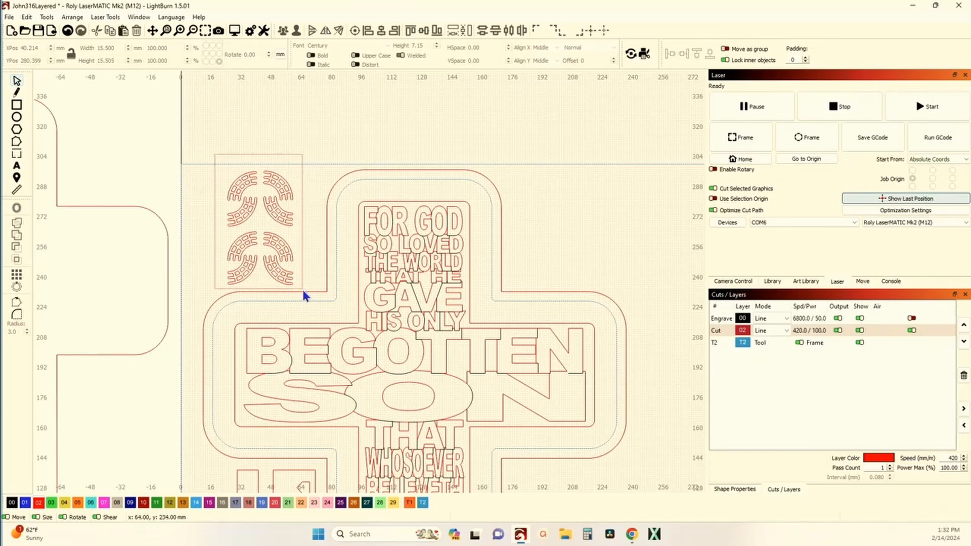
Dock the upper six arc pieces downward against the lowest pair with a padding of 2, then clear the selection.
drag(303, 291, 305, 273)
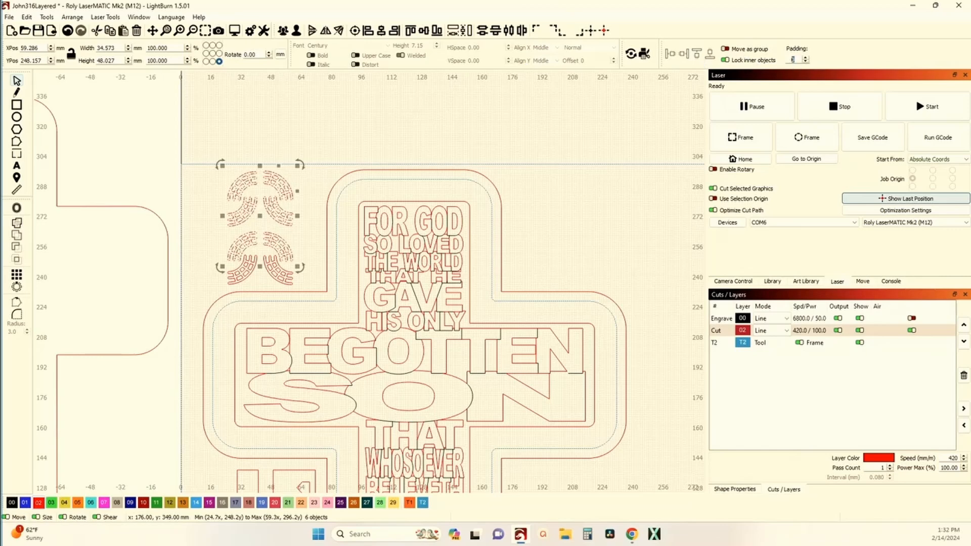
text(2)
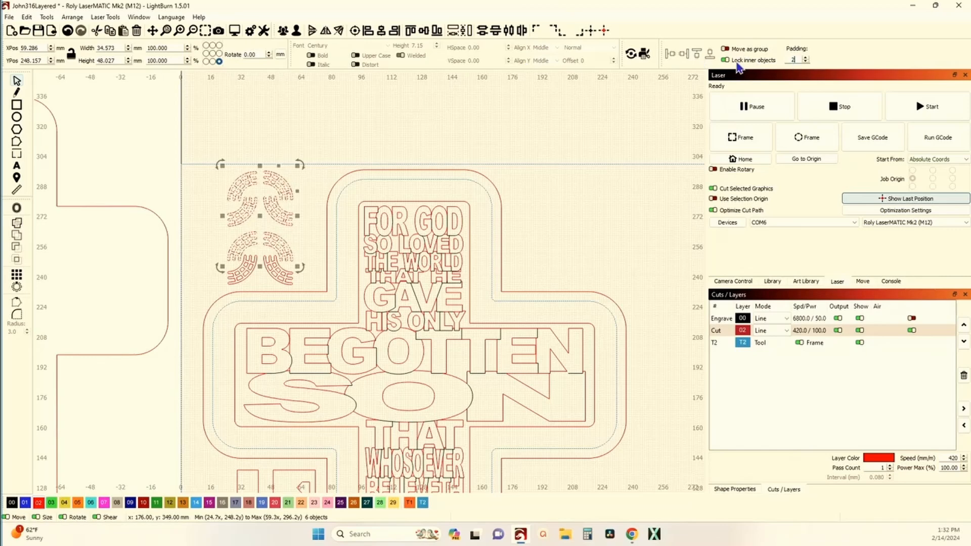
click(711, 54)
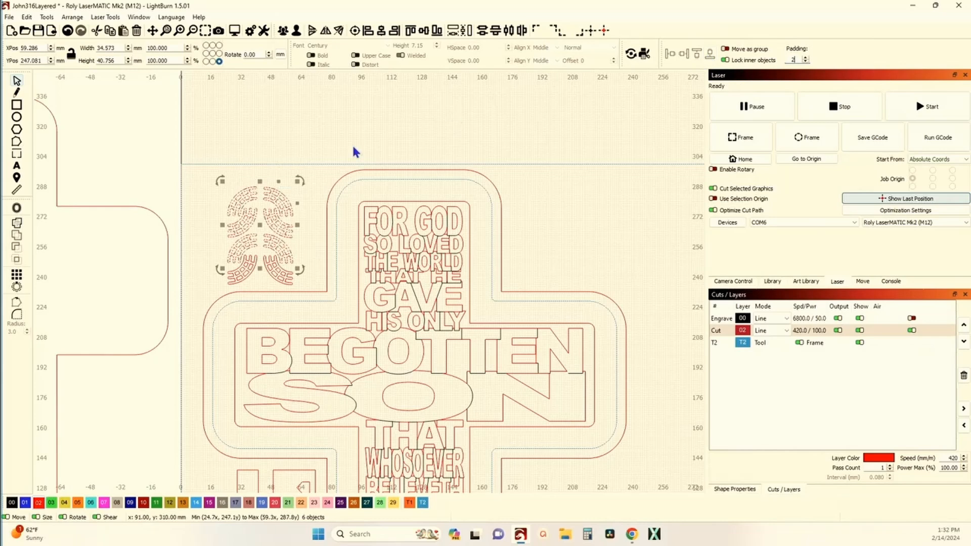
click(315, 155)
Move all eight arc pieces closer to the cross, to about X 67.3 mm, Y 238.0 mm.
scroll(251, 237, up, 2)
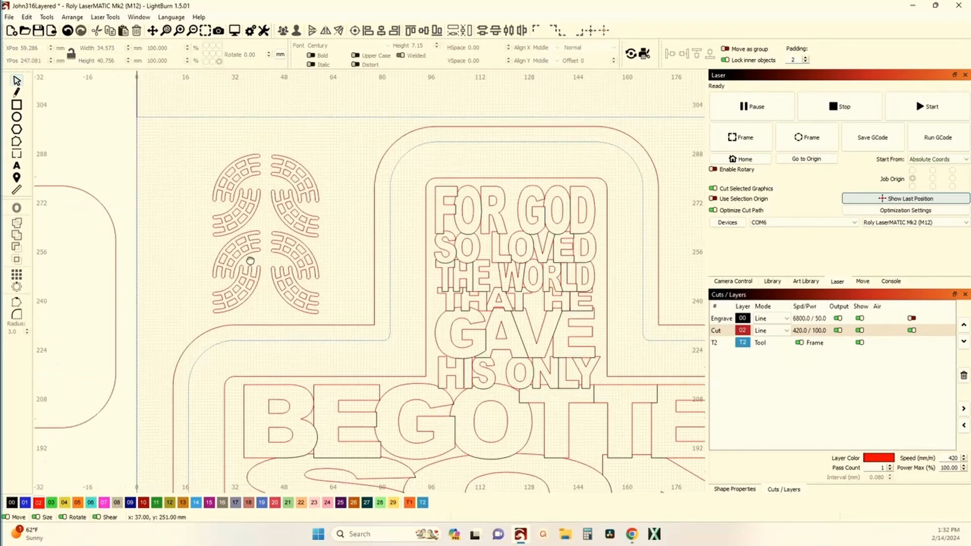
drag(250, 271, 253, 236)
drag(195, 111, 343, 296)
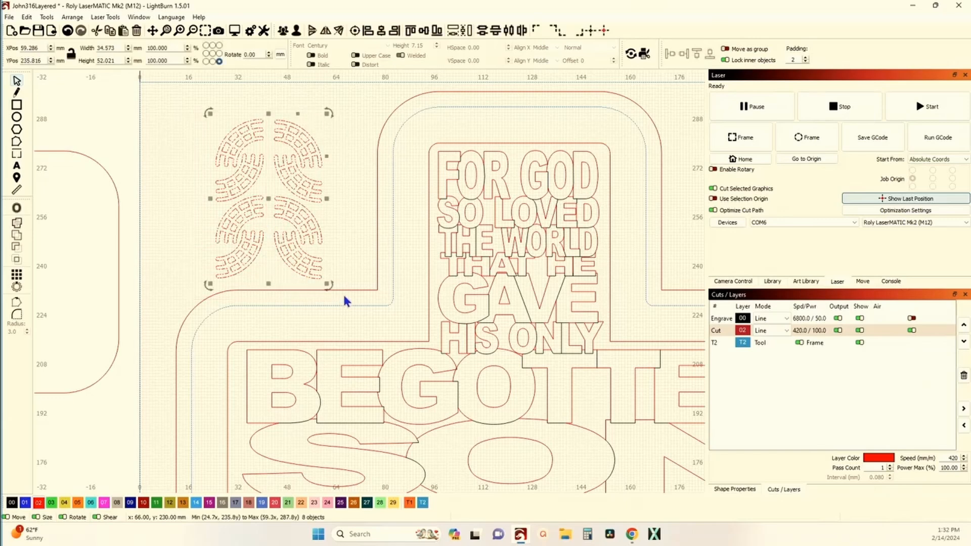
drag(268, 199, 293, 192)
Review the Engrave layer's cut settings and close them without making changes.
scroll(293, 192, down, 3)
scroll(329, 211, down, 3)
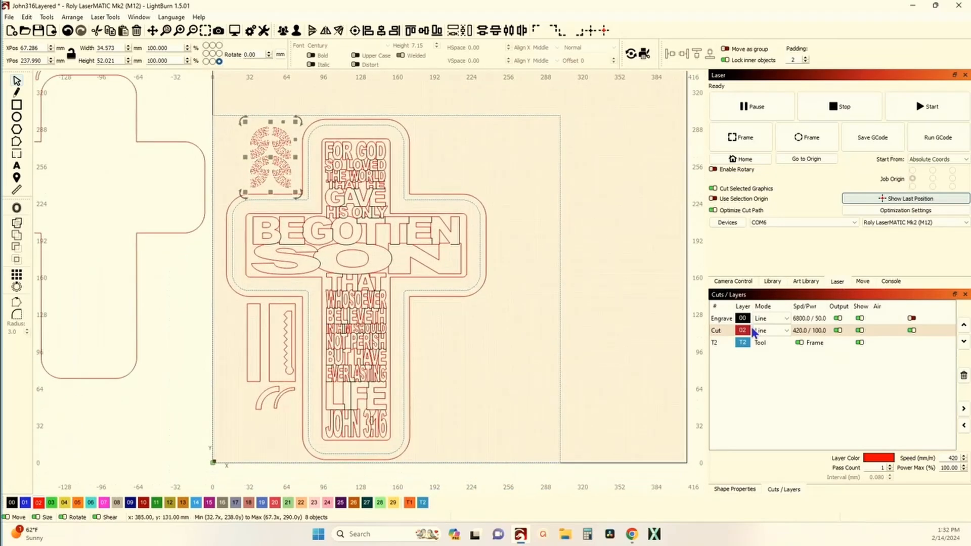
double_click(716, 323)
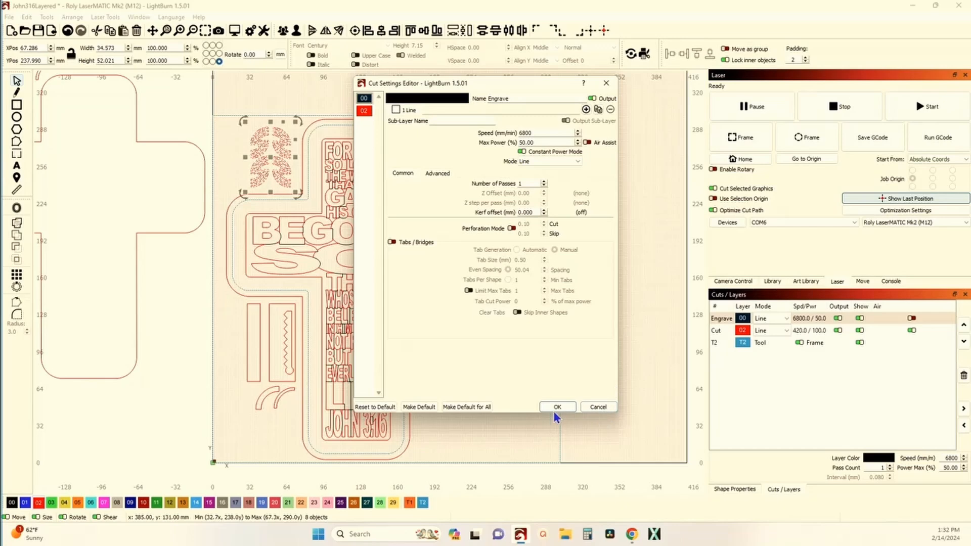
click(607, 407)
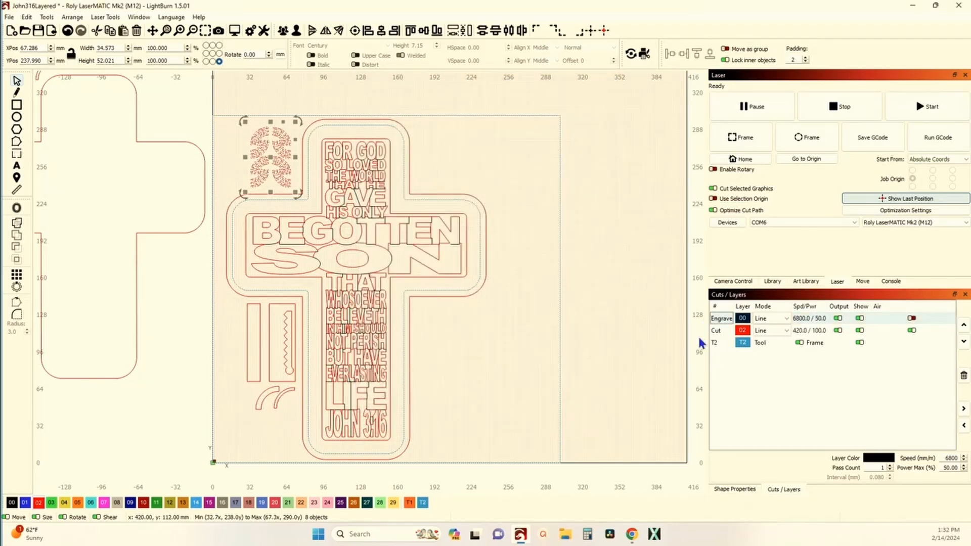
Clear the arc-piece selection and select the whole cross layout with all its nested parts inside the work area.
scroll(493, 339, down, 3)
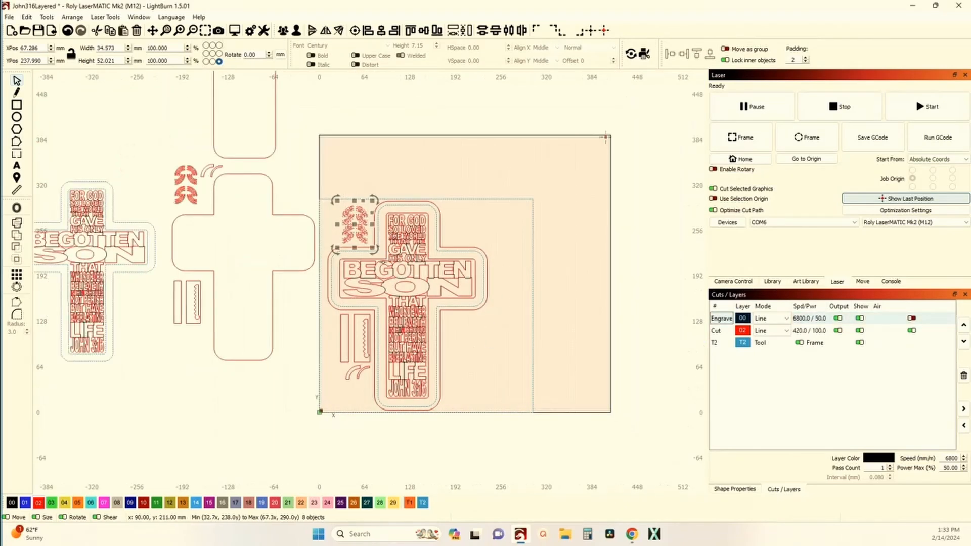
click(454, 186)
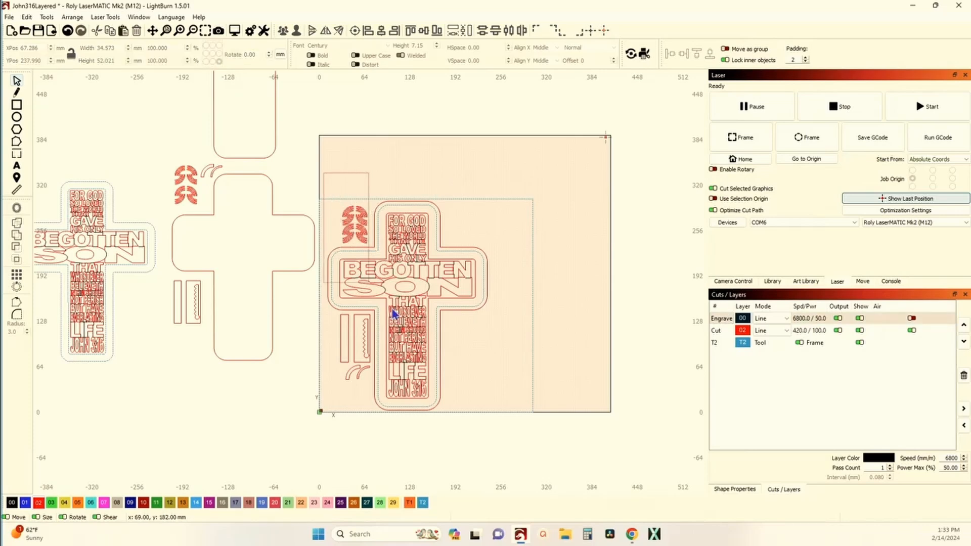
drag(456, 404, 504, 444)
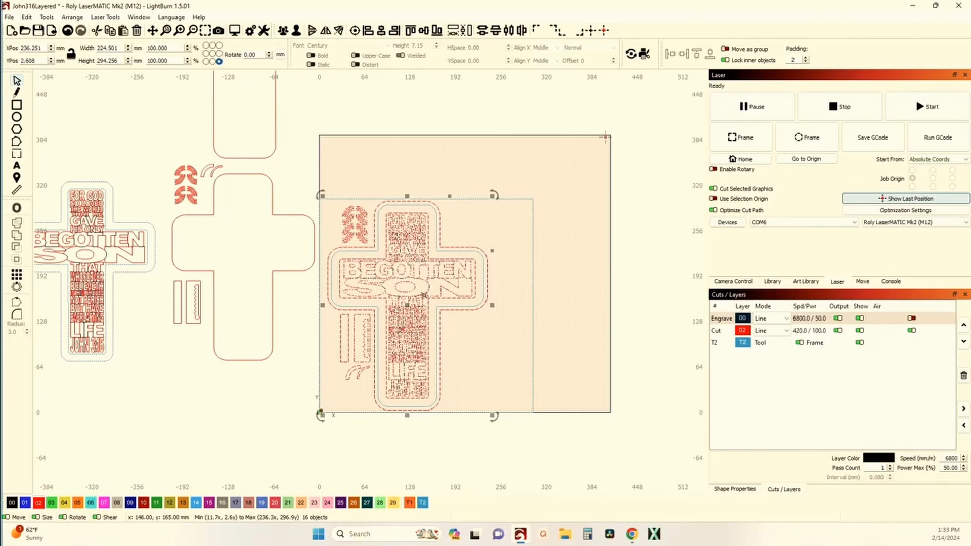
scroll(433, 259, up, 3)
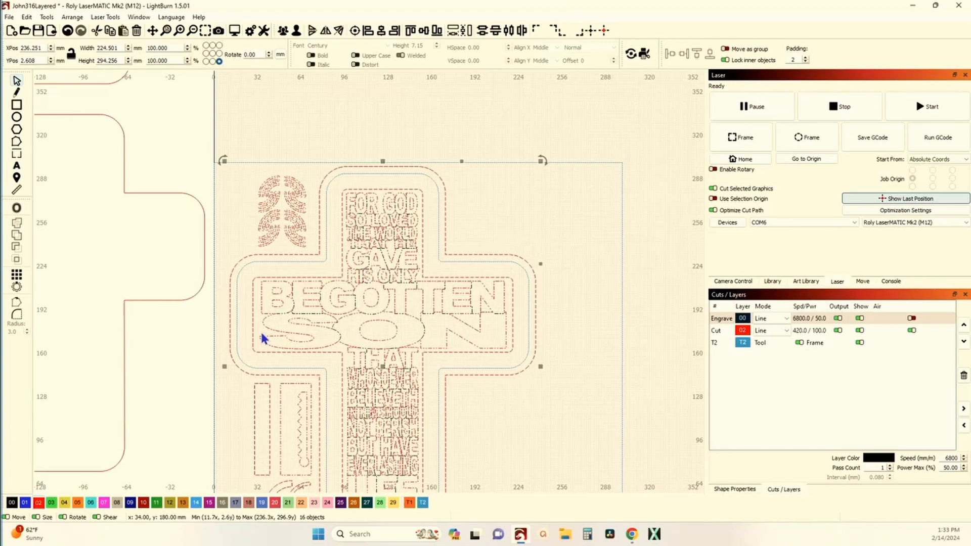
scroll(260, 321, down, 3)
scroll(293, 415, up, 3)
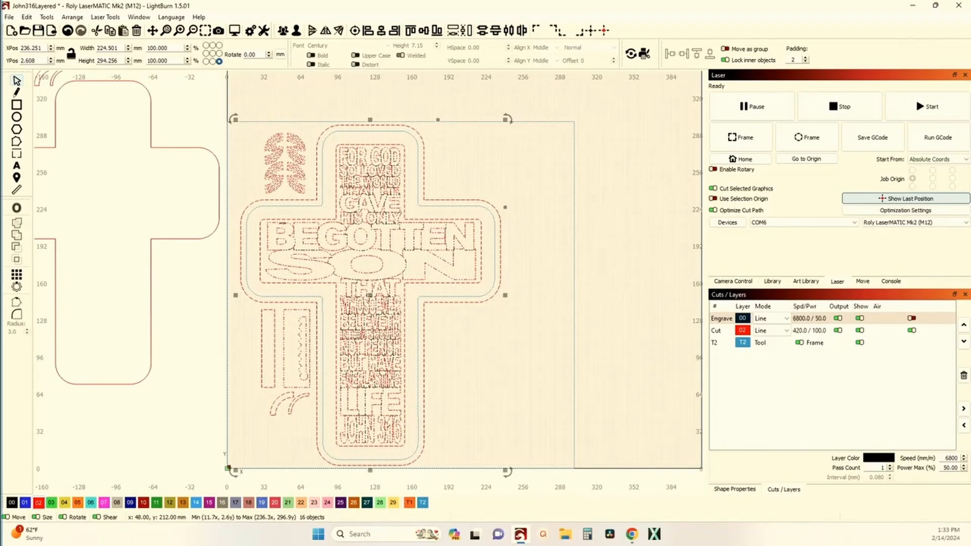
scroll(319, 224, down, 1)
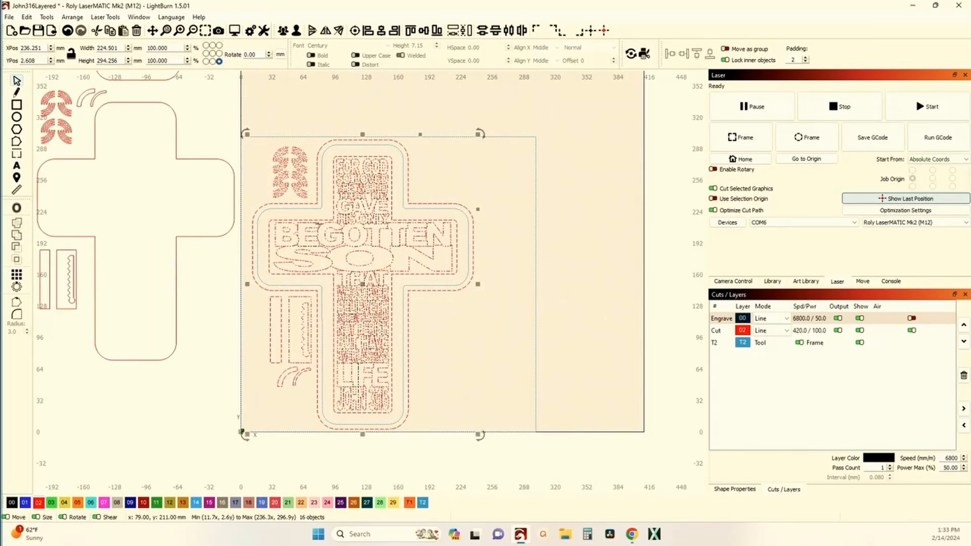
scroll(319, 223, down, 2)
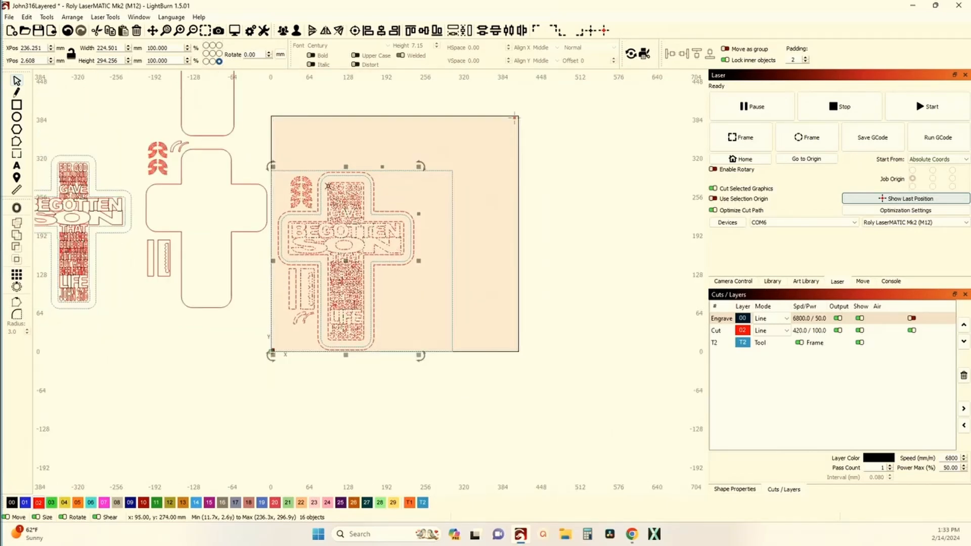
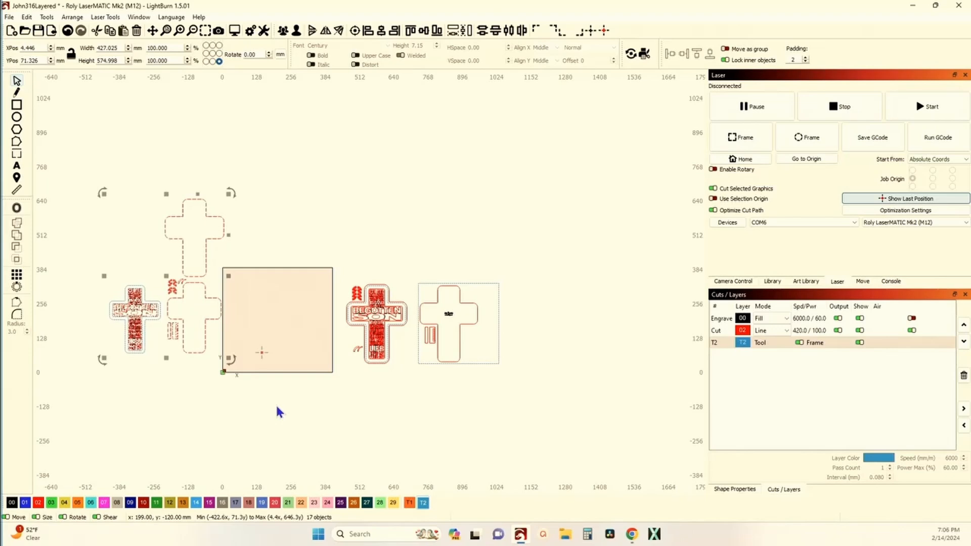
Delete all the cross layouts and nested parts beside the work area that are currently selected.
key(Delete)
scroll(383, 402, up, 1)
scroll(384, 405, up, 4)
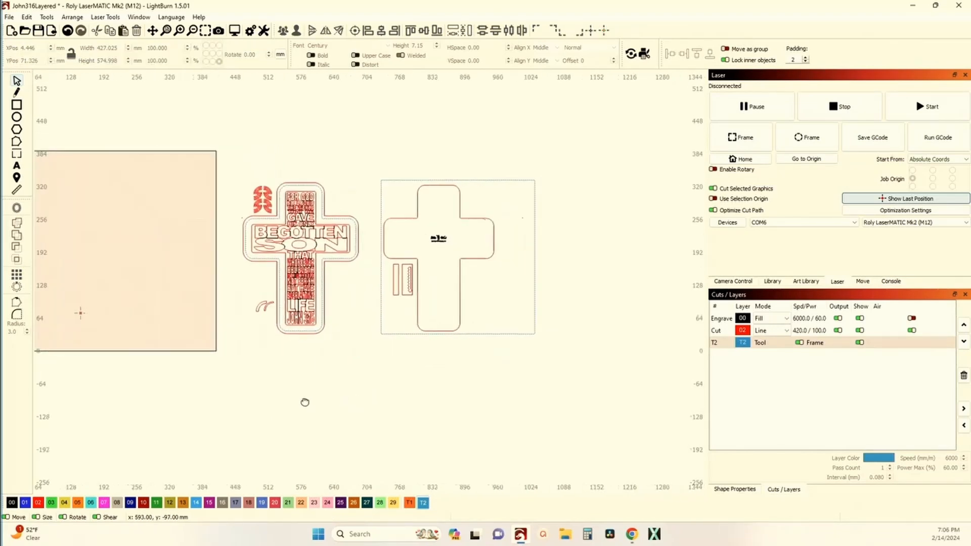
drag(327, 350, 291, 334)
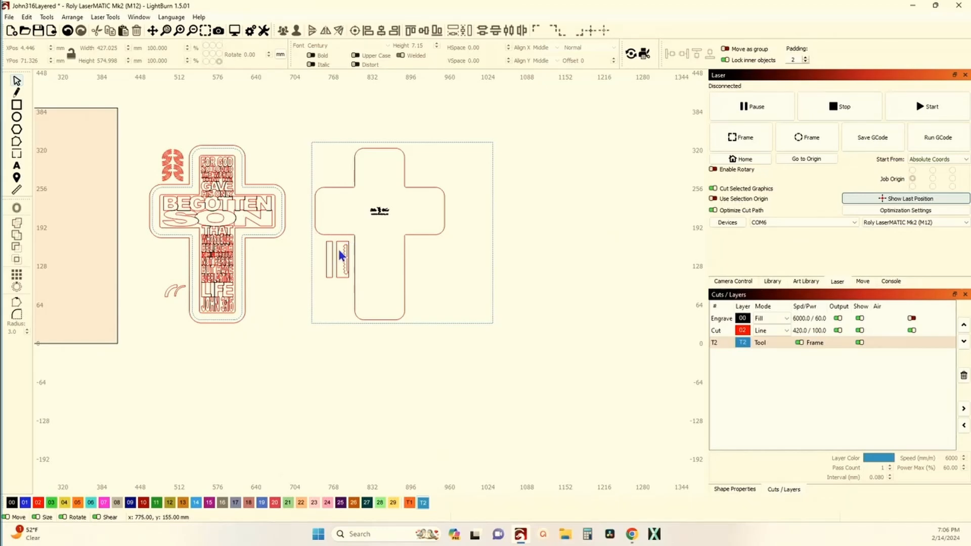
Examine the sizes of the verse cross's inner and outer cut outlines and of the blank backer cross.
scroll(234, 193, up, 3)
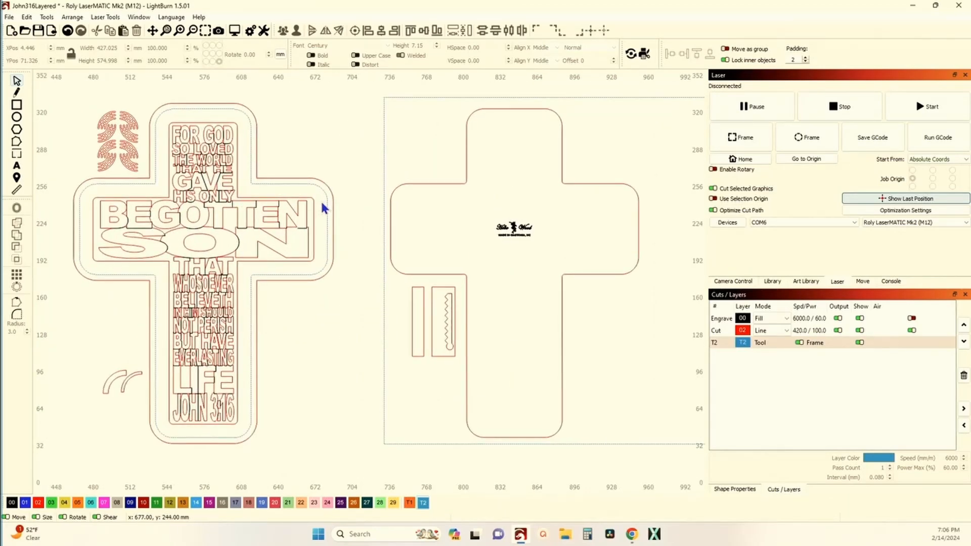
scroll(253, 196, up, 8)
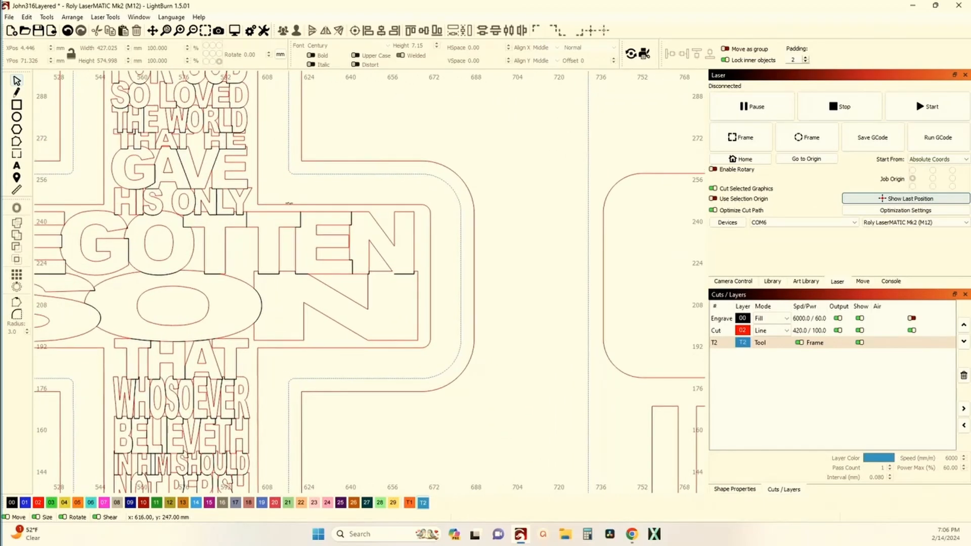
click(341, 207)
scroll(338, 205, down, 5)
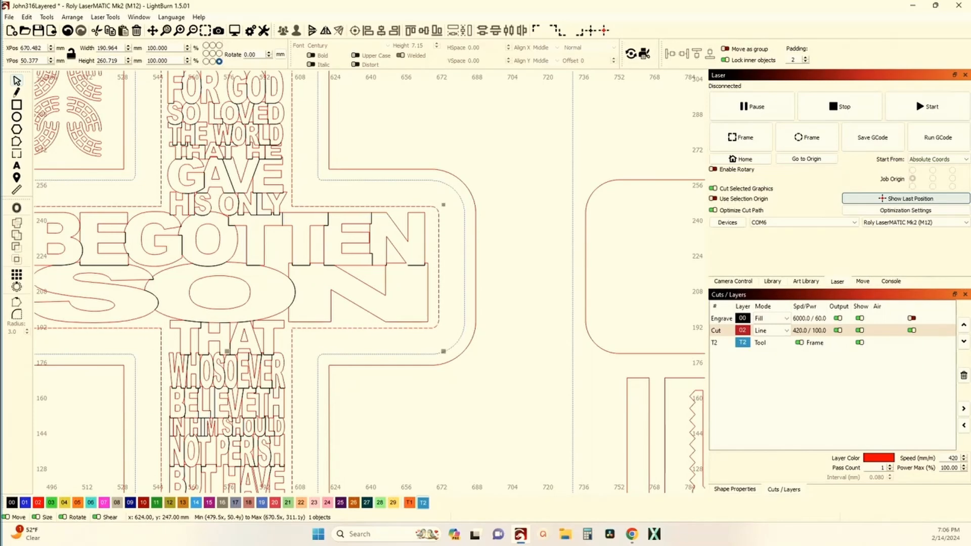
scroll(335, 206, down, 2)
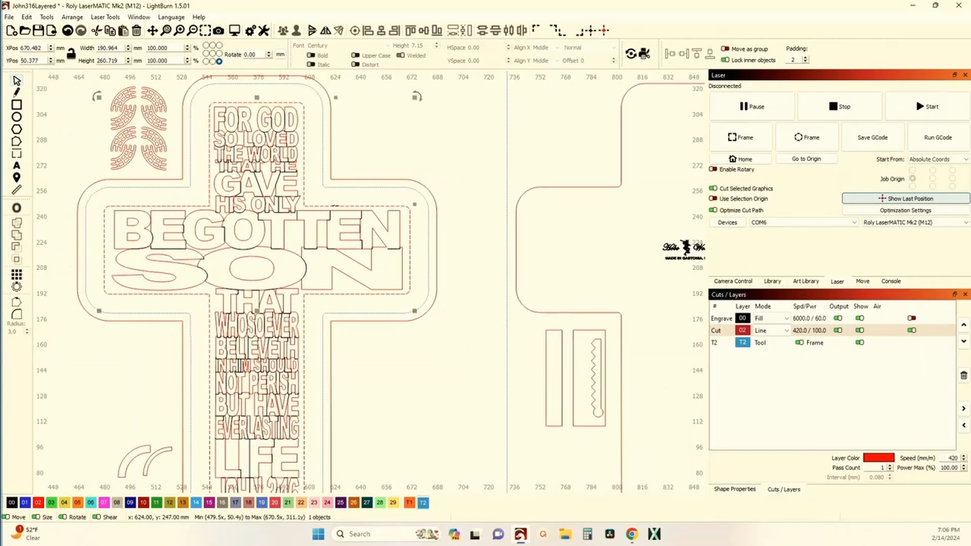
shift+click(346, 179)
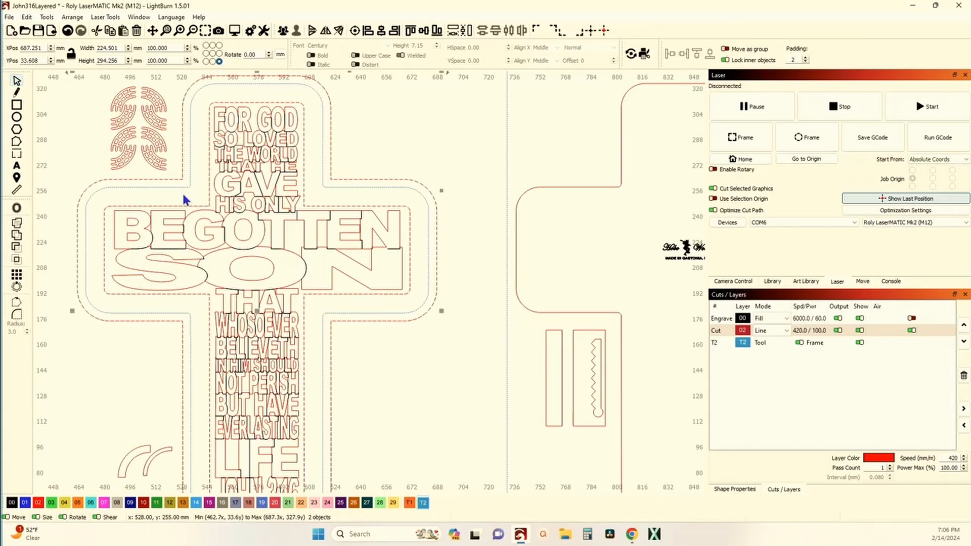
scroll(178, 201, down, 3)
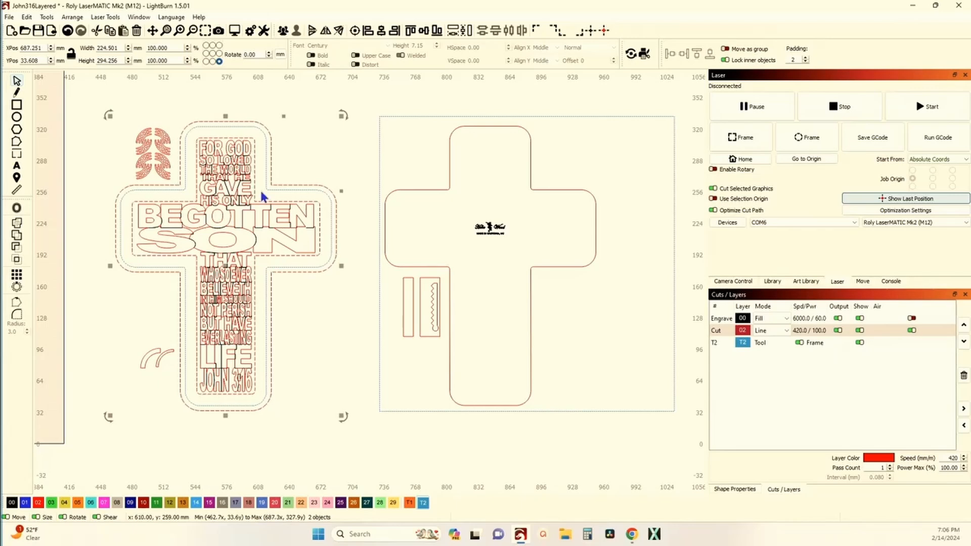
click(405, 191)
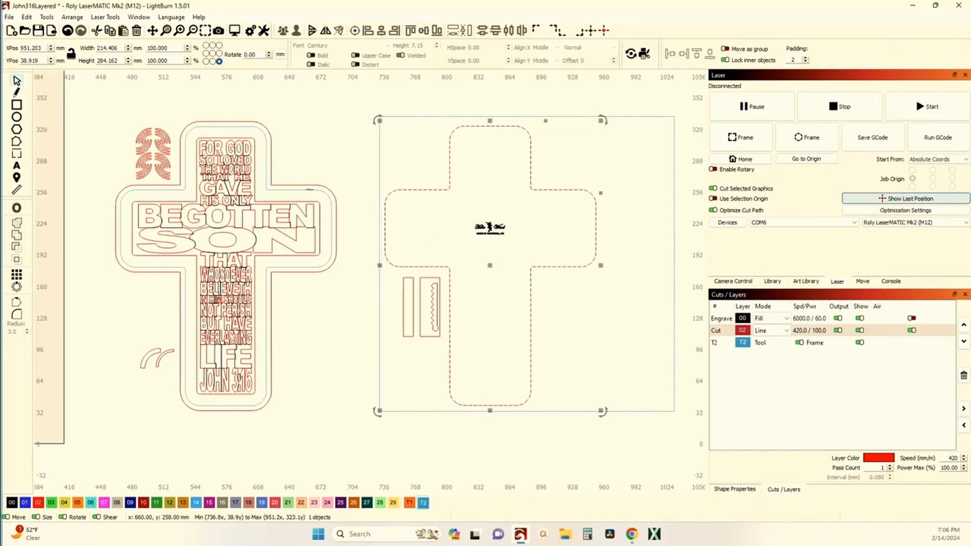
Try to center the spare blue T2 outline from the verse cross on the blank backer cross.
click(310, 190)
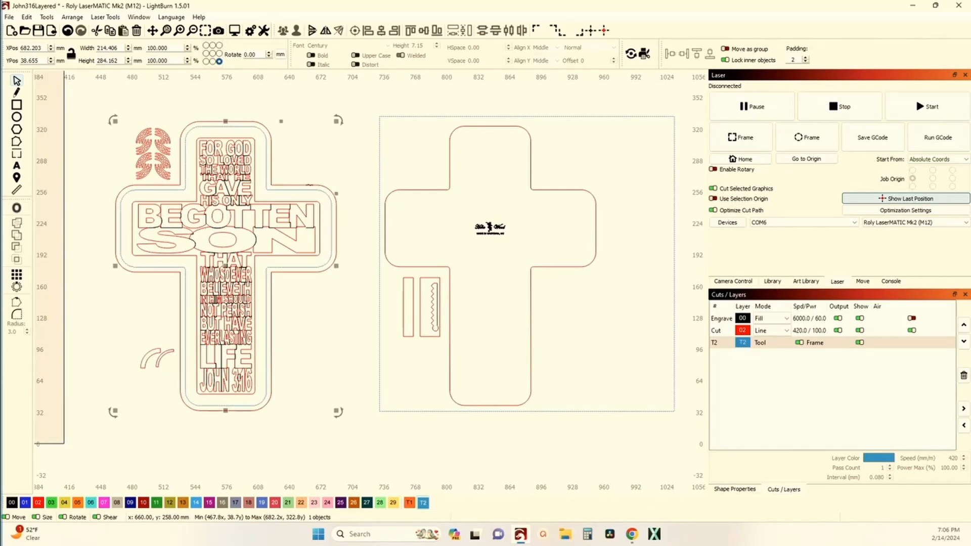
drag(234, 276, 345, 379)
shift+click(442, 179)
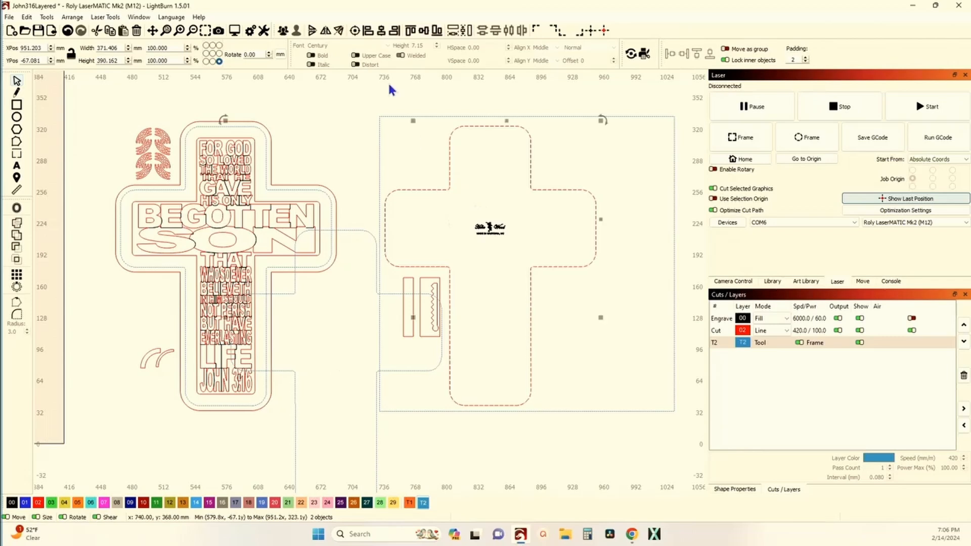
click(356, 30)
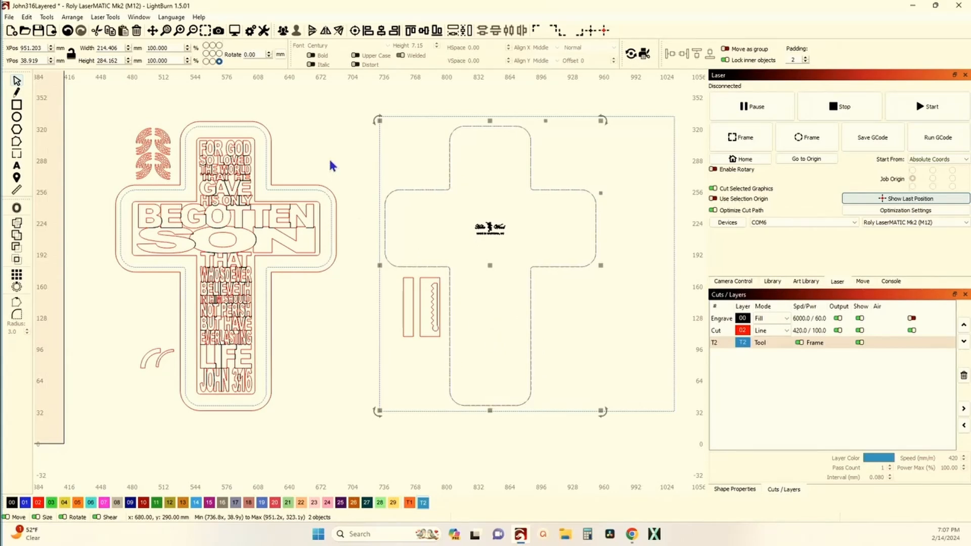
Undo the alignment and delete the spare blue T2 outline.
click(67, 30)
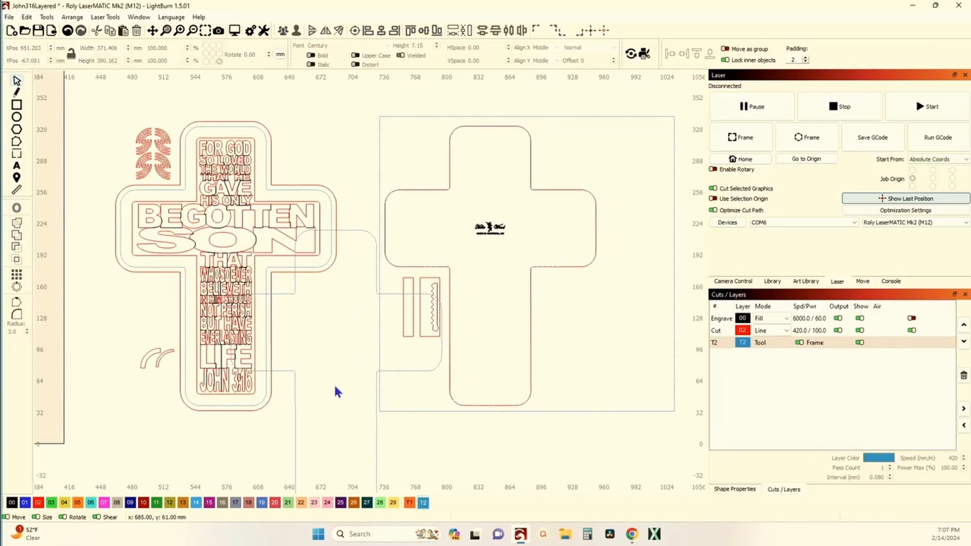
drag(398, 475, 357, 443)
key(Delete)
Examine the inner and outer red cut outlines of the verse cross to identify the backing outline.
scroll(273, 340, up, 3)
drag(273, 340, 305, 335)
scroll(322, 348, down, 4)
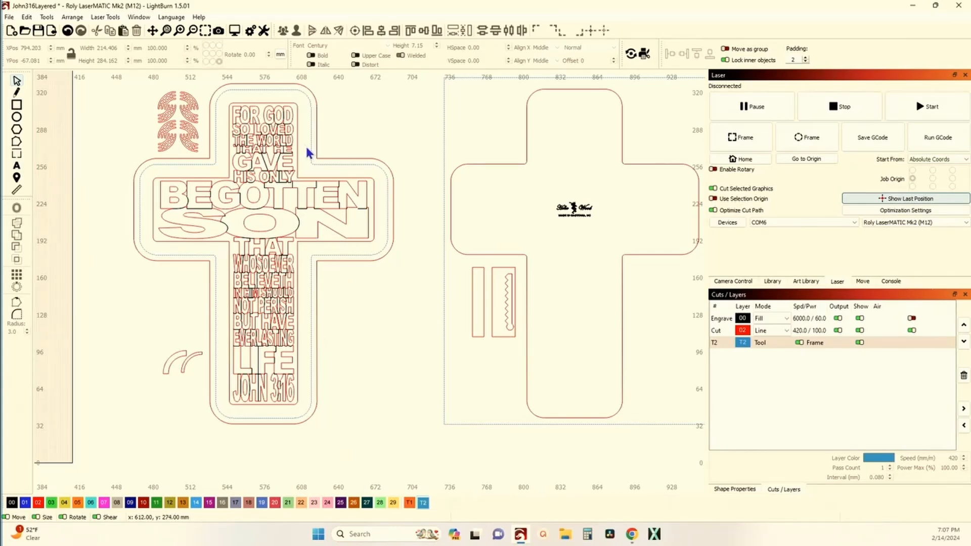
drag(306, 152, 308, 189)
scroll(308, 189, up, 5)
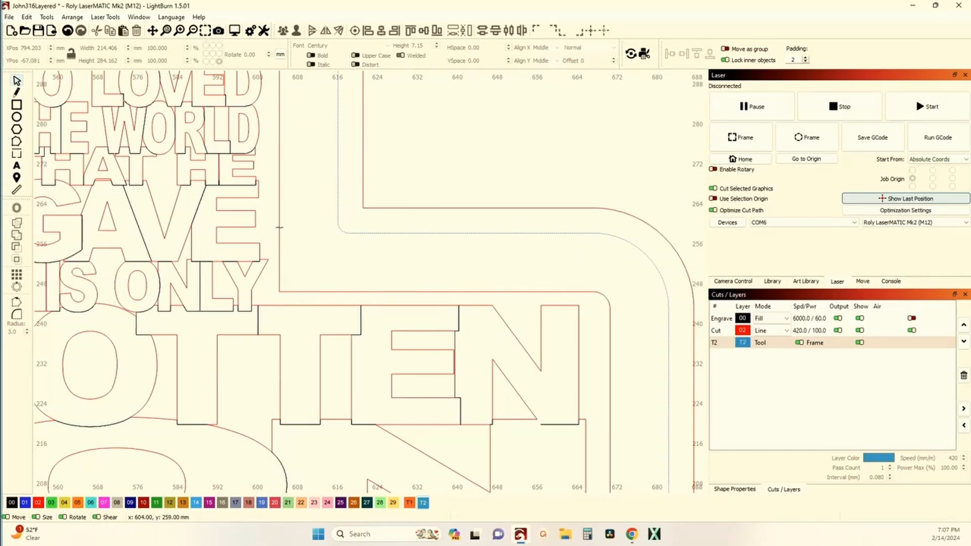
click(280, 228)
click(419, 210)
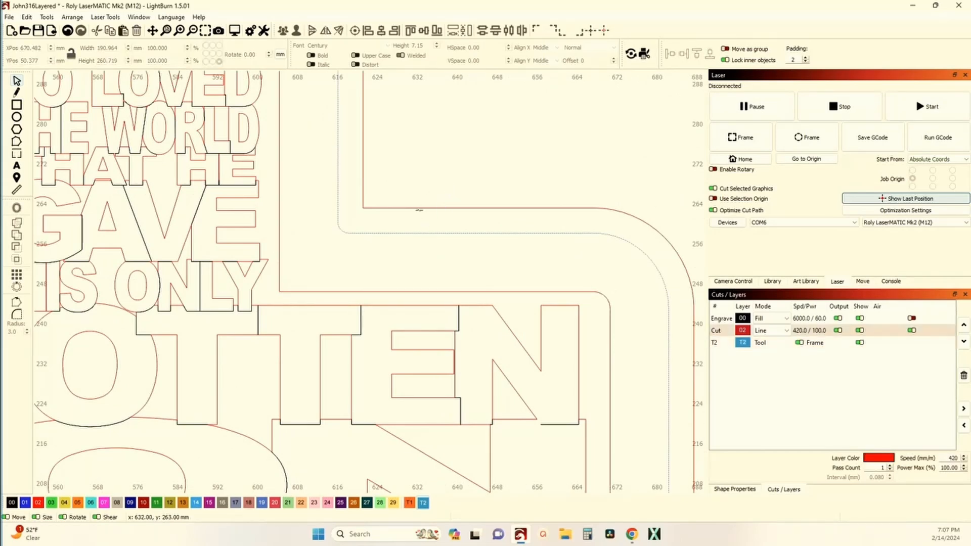
scroll(419, 208, down, 5)
click(294, 170)
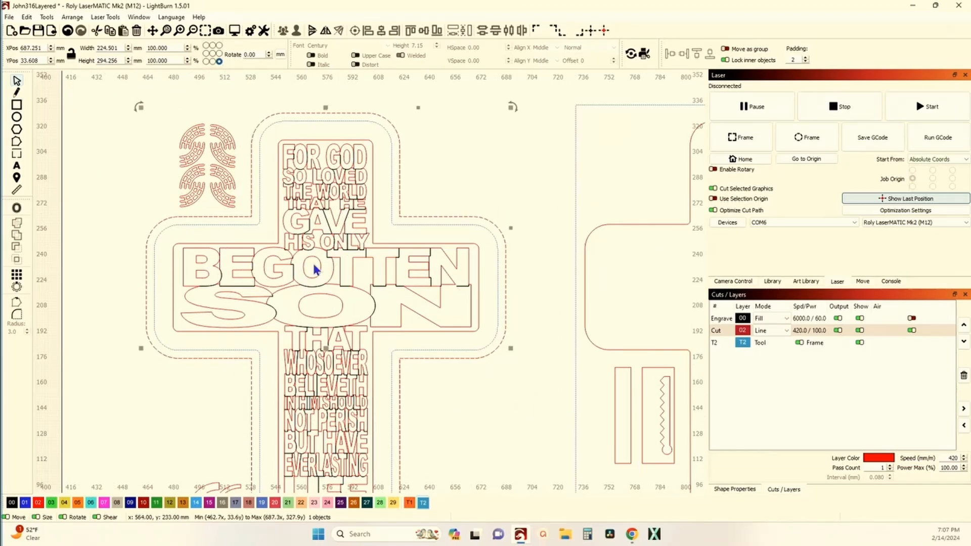
scroll(321, 229, down, 4)
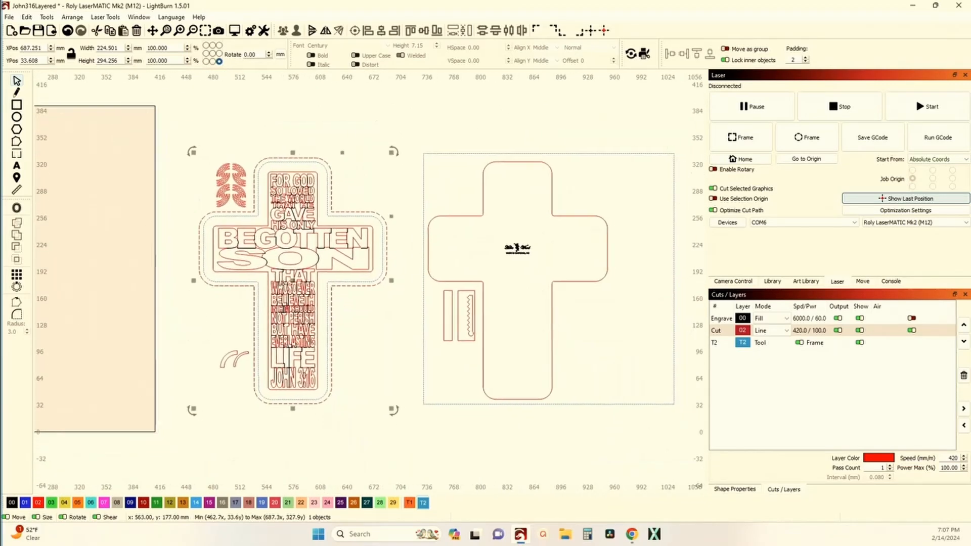
scroll(306, 272, up, 1)
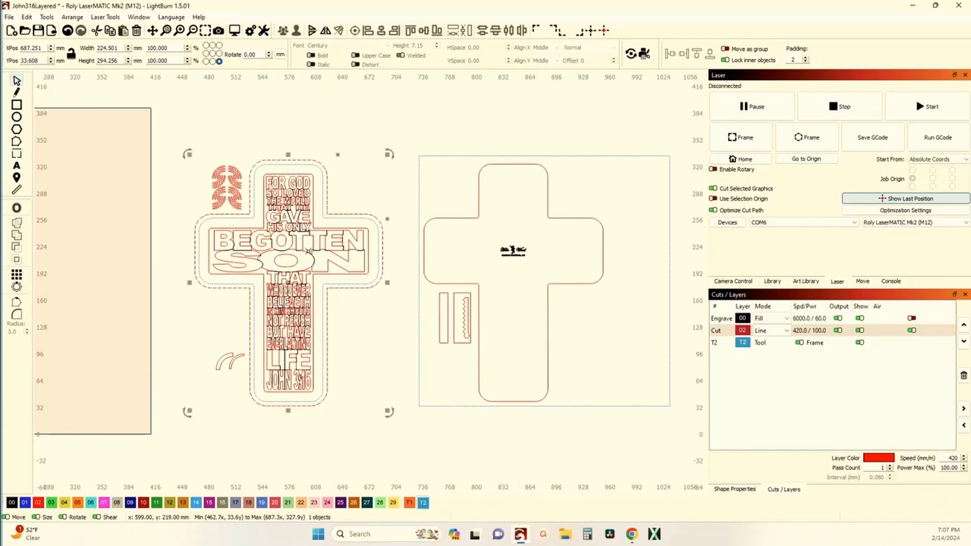
Move the two rectangular strip pieces from the backer cross to below the verse cross's arm, about X 515.5 mm, Y 108 mm.
scroll(271, 211, up, 3)
scroll(232, 202, down, 2)
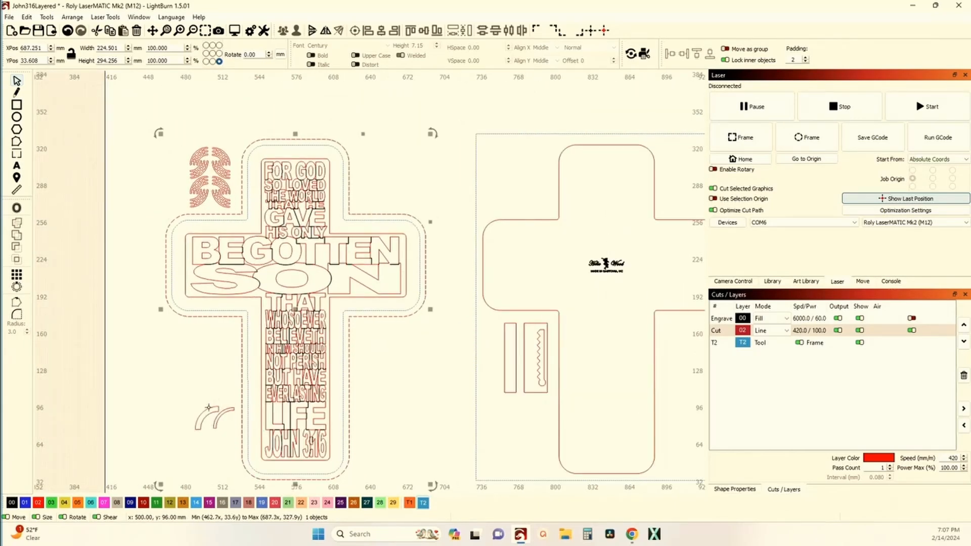
drag(478, 318, 563, 413)
drag(526, 357, 205, 360)
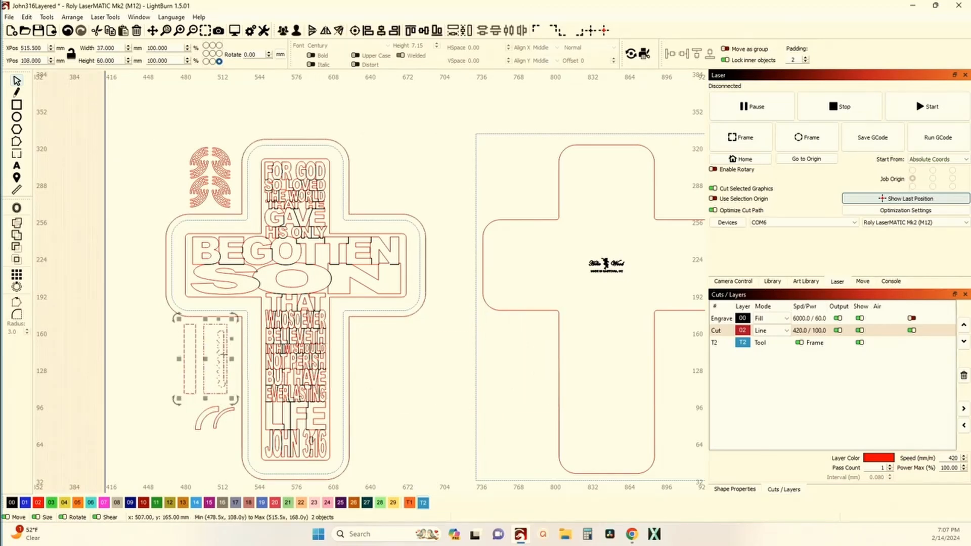
scroll(267, 299, down, 3)
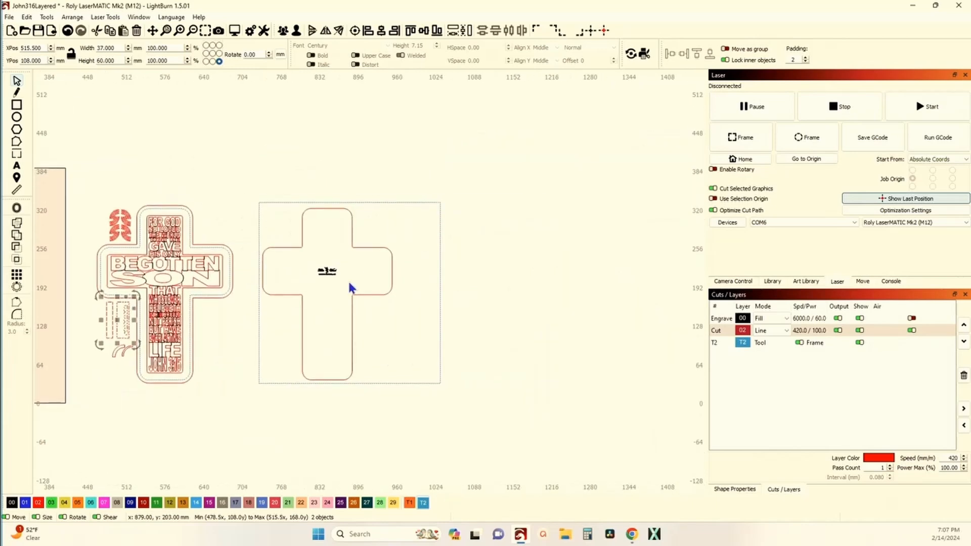
scroll(351, 288, up, 3)
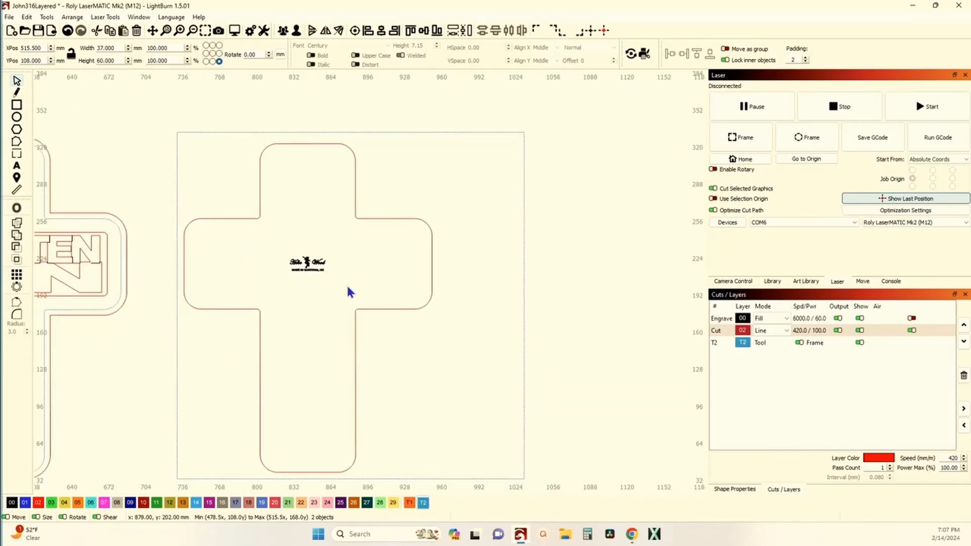
scroll(348, 287, down, 1)
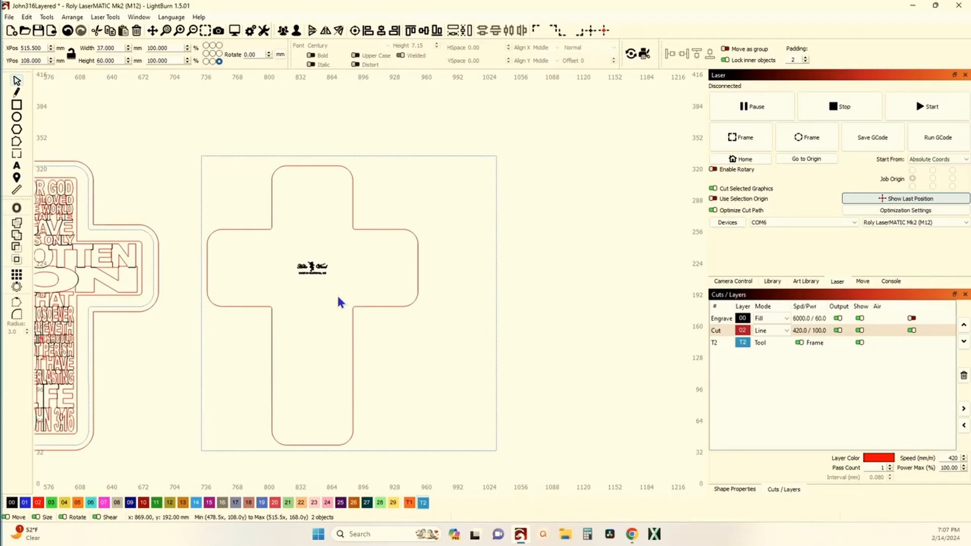
scroll(337, 293, down, 3)
scroll(349, 303, up, 2)
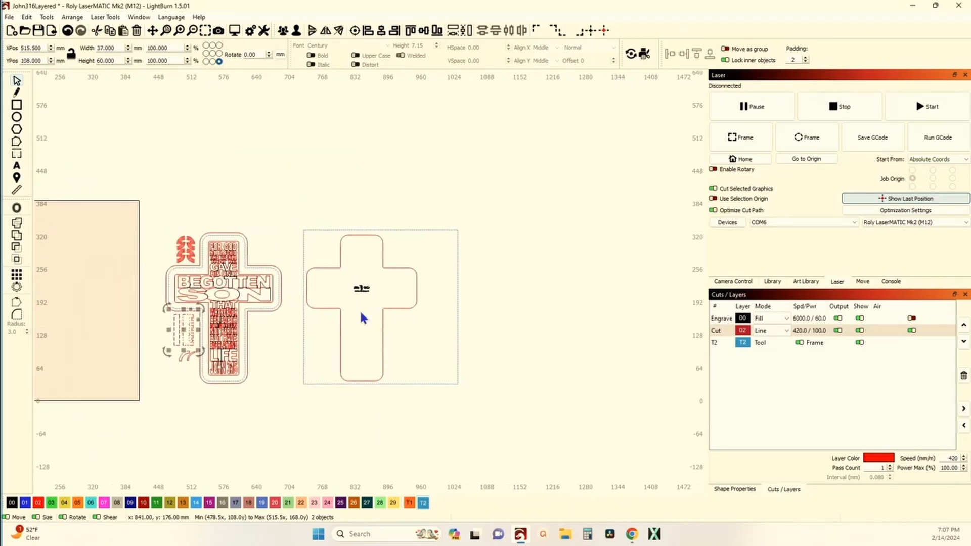
scroll(223, 306, up, 1)
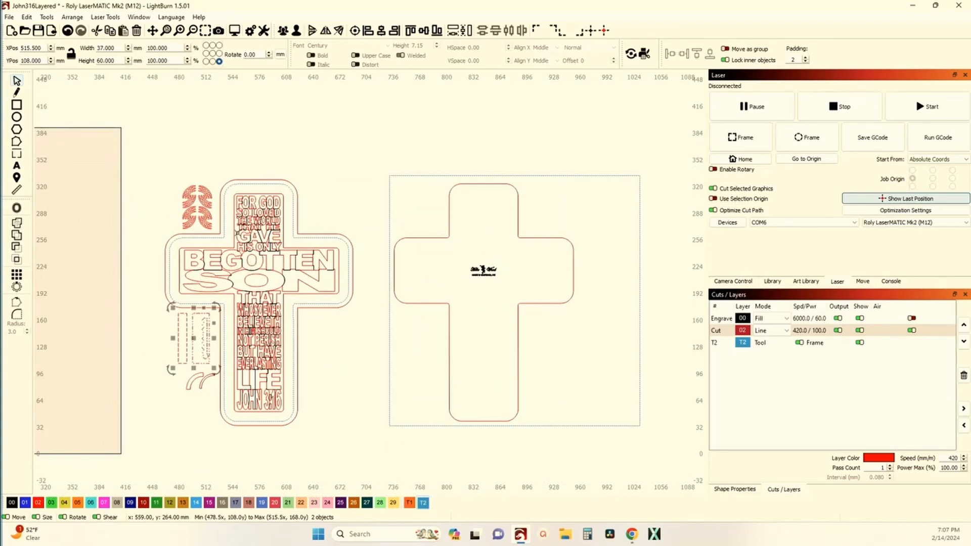
click(208, 234)
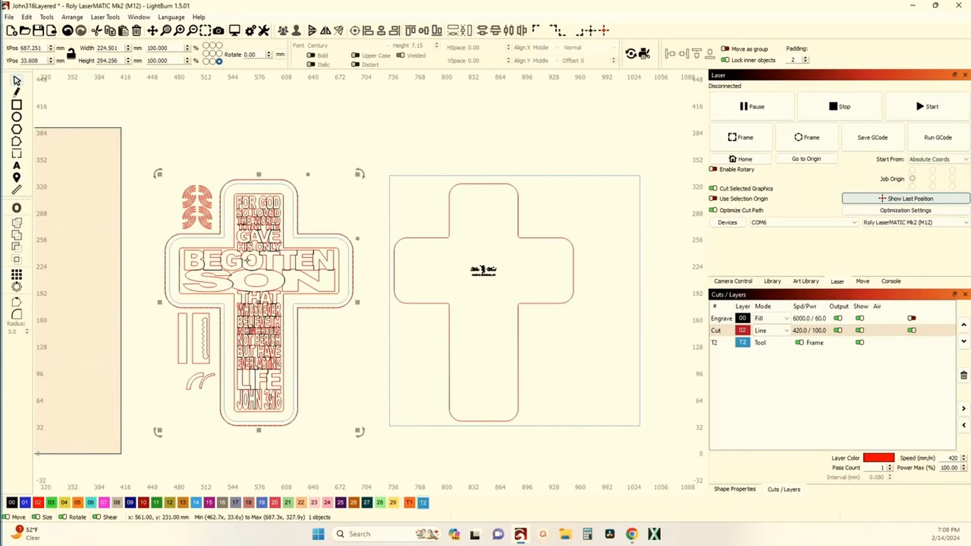
shift+click(450, 206)
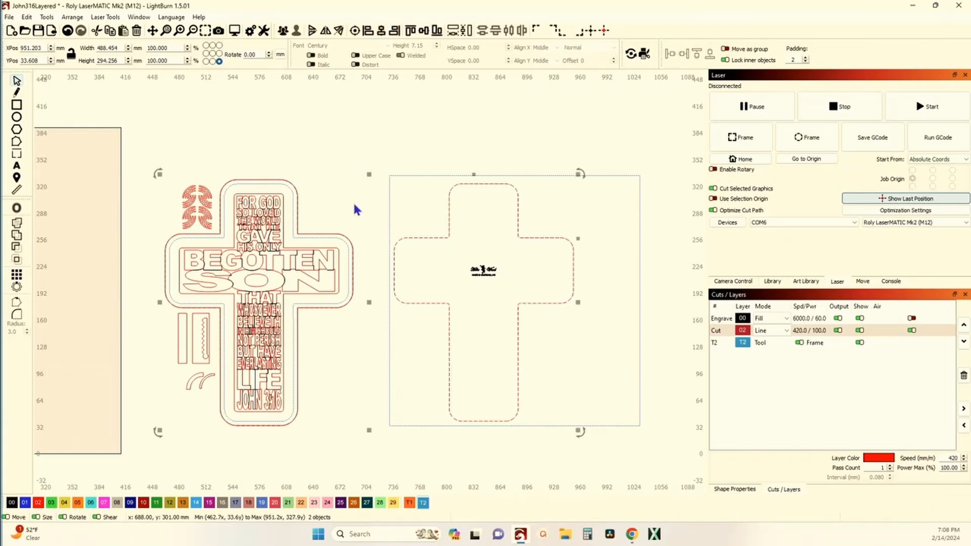
click(283, 32)
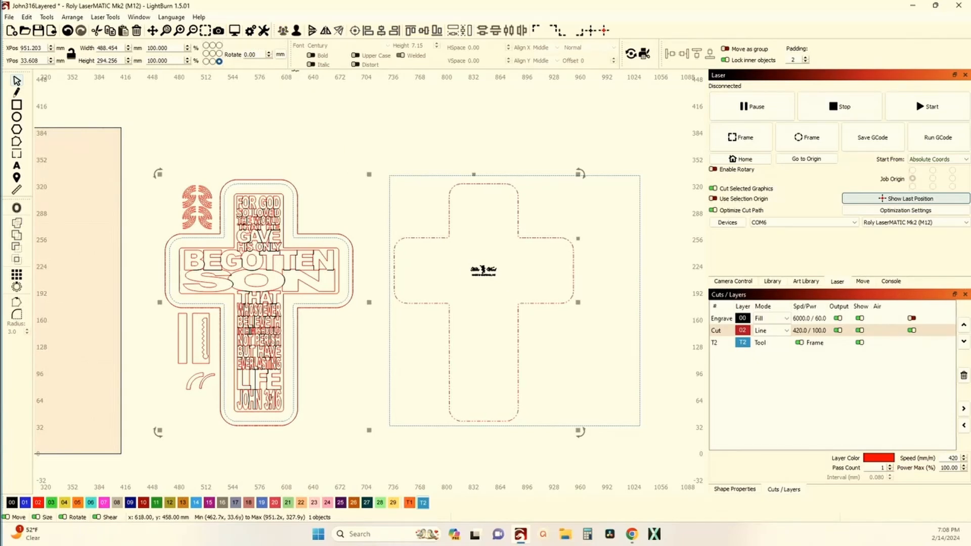
click(66, 32)
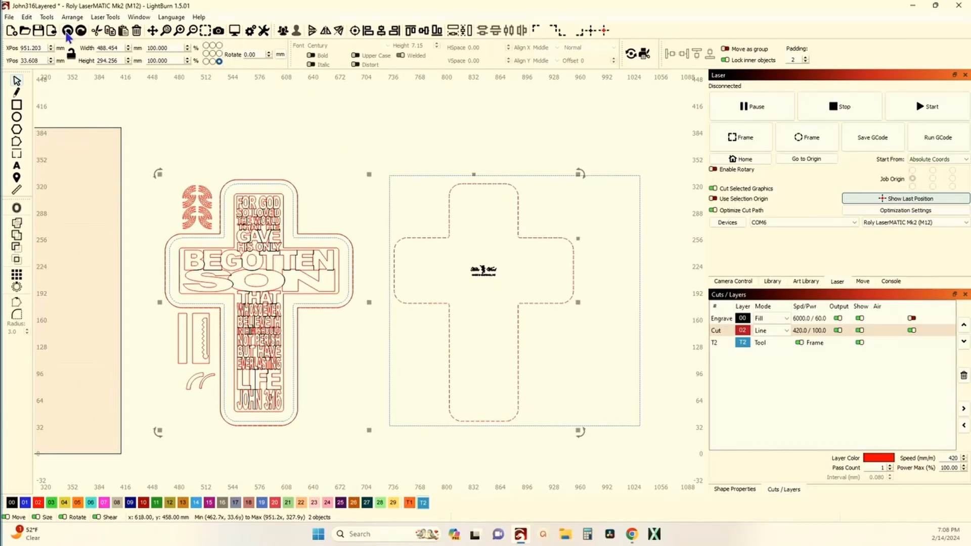
Center the verse cross's spare outer cut outline on the blank backer cross and clear the selection.
click(267, 122)
click(294, 187)
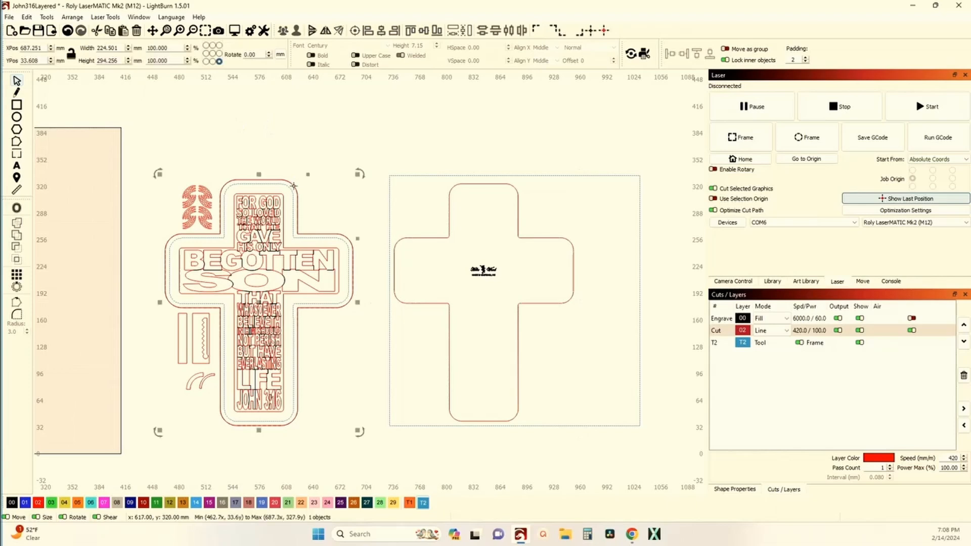
shift+click(448, 193)
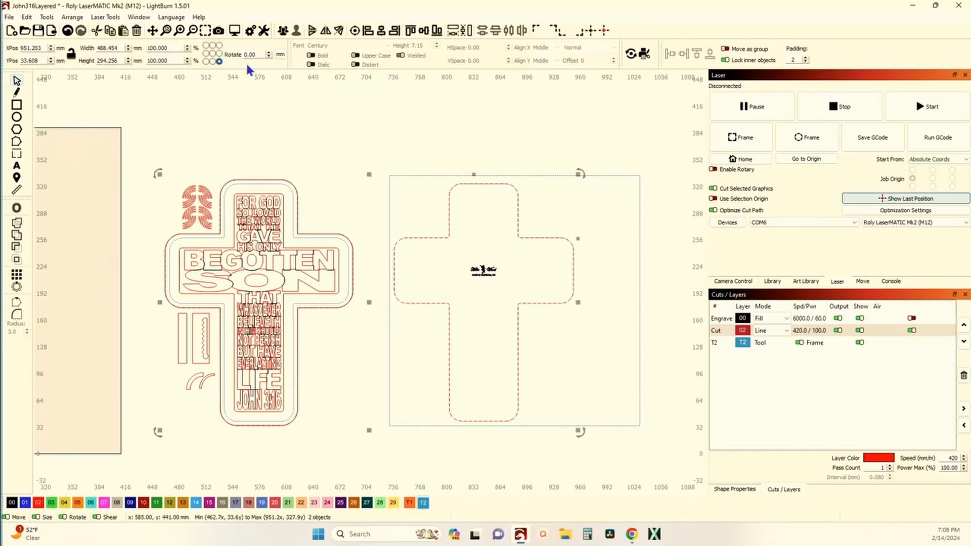
click(355, 31)
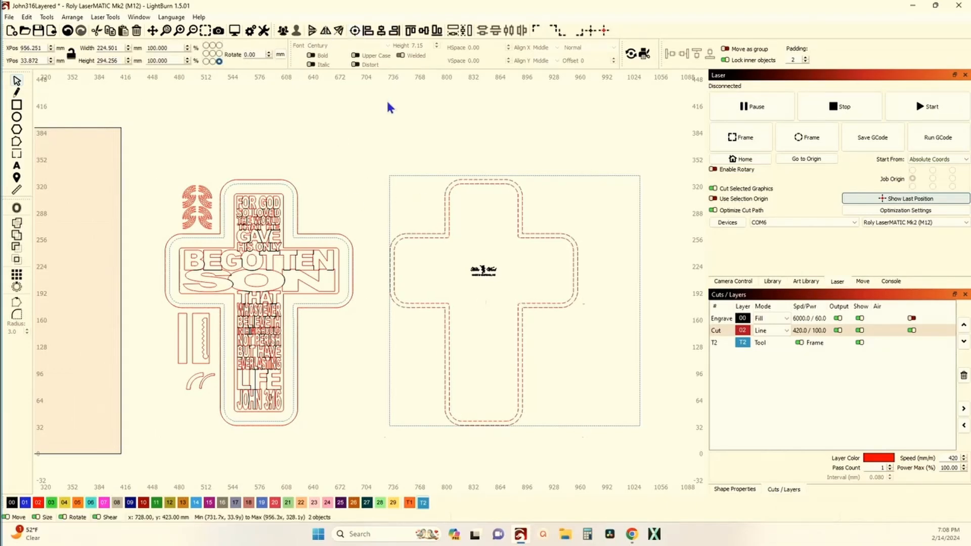
click(388, 103)
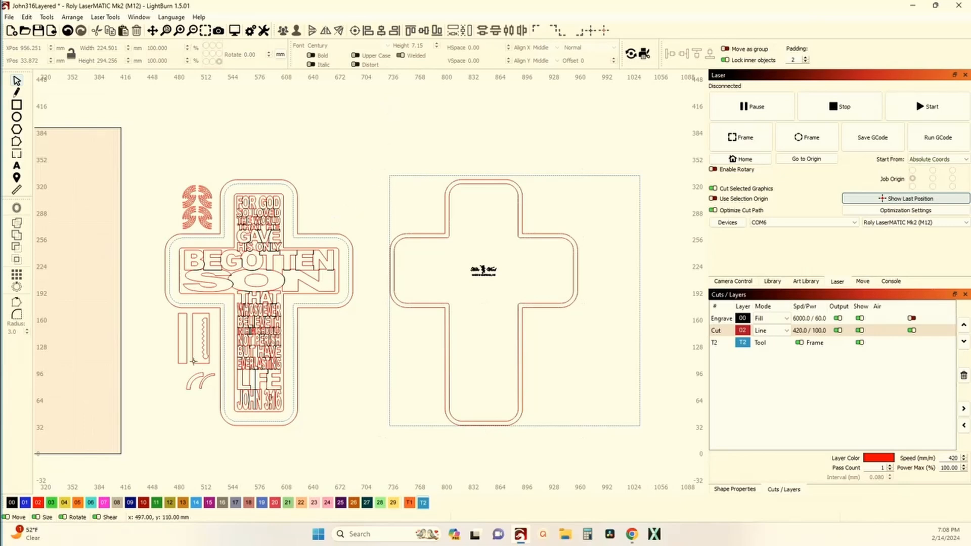
Rotate the two strip pieces 90° clockwise and move them above the gap between the crosses, about X 736 mm, Y 366.5 mm.
drag(198, 364, 161, 359)
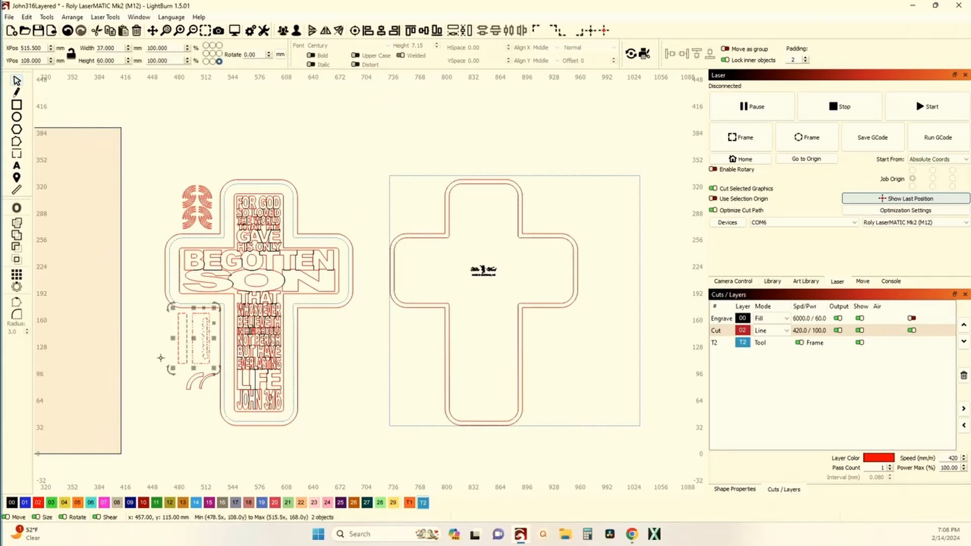
key(period)
drag(194, 342, 480, 194)
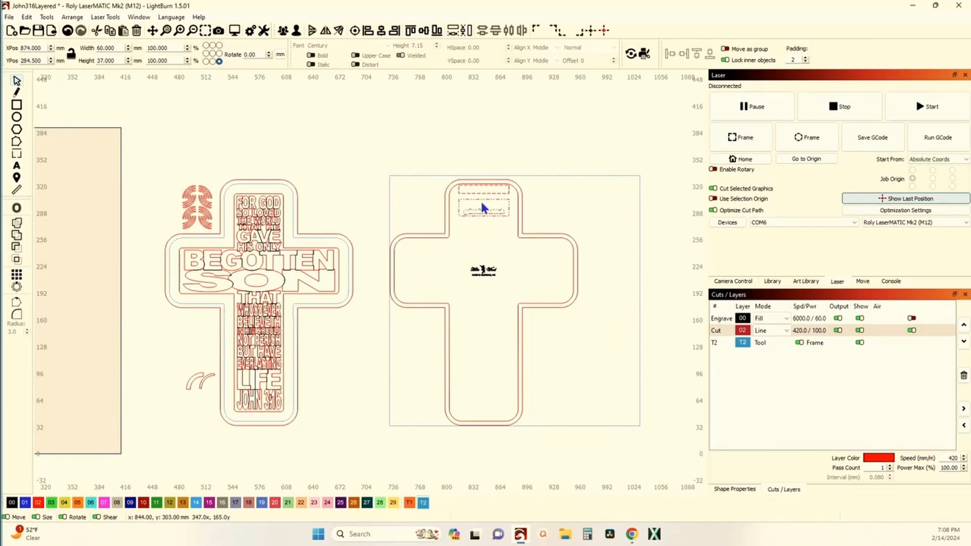
drag(368, 130, 365, 128)
Center the verse cross's innermost border outline on the backer cross's inner cut outline.
scroll(223, 193, up, 2)
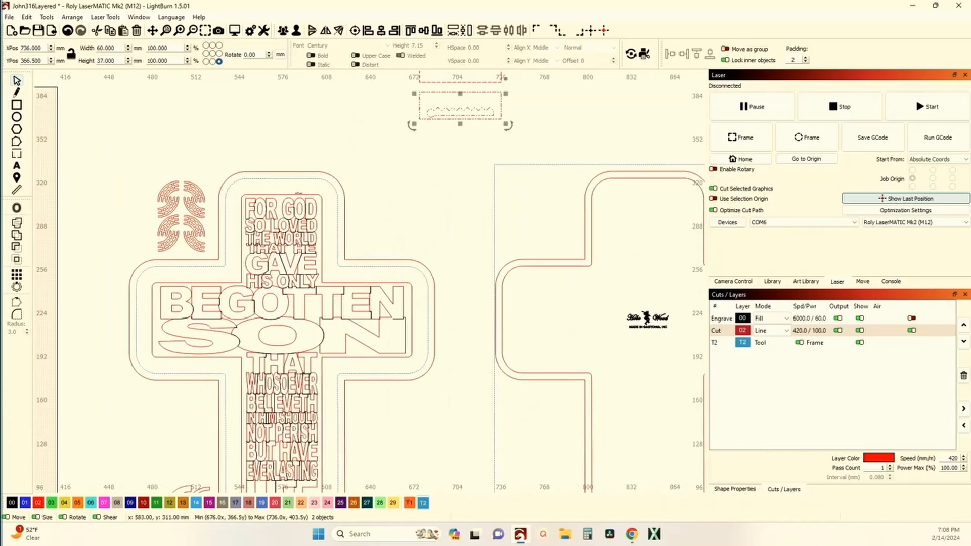
click(320, 217)
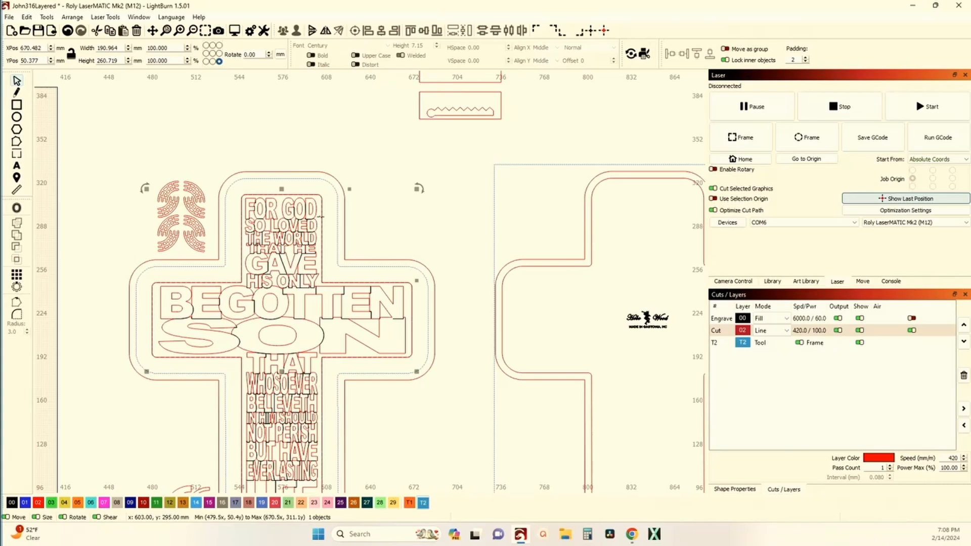
shift+click(517, 268)
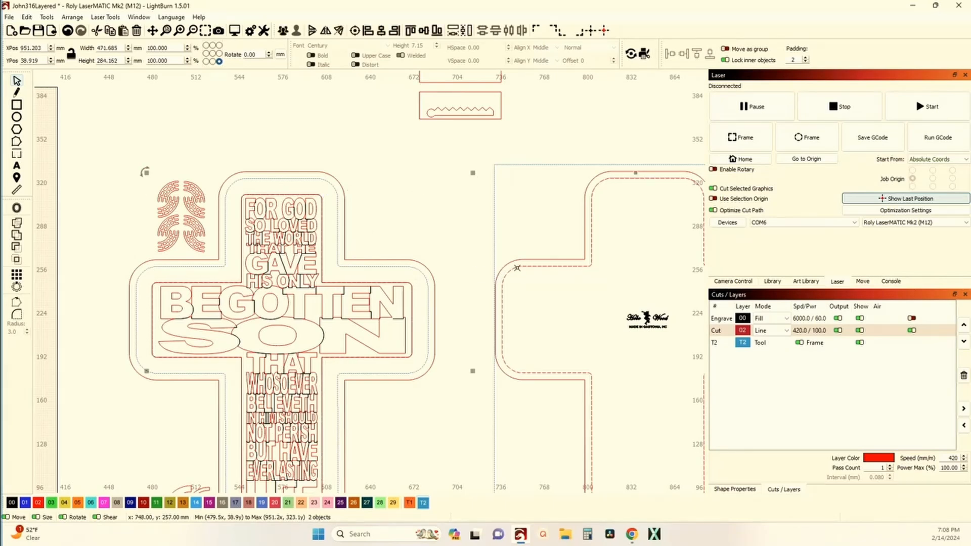
click(355, 31)
Move the two strip pieces to just above the backer cross's upper arm, about X 870 mm, Y 337.5 mm.
drag(580, 186, 400, 251)
scroll(400, 252, down, 1)
drag(246, 132, 367, 221)
drag(292, 170, 399, 310)
scroll(458, 274, up, 3)
drag(399, 262, 389, 120)
drag(349, 273, 340, 264)
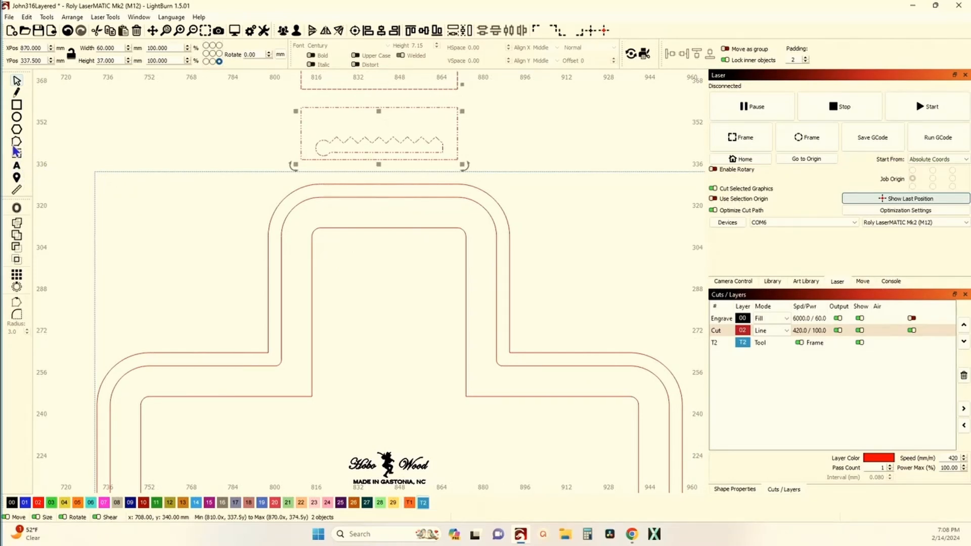
Draw a rectangle about 58.9 × 16.6 mm spanning the innermost outline's upper arm on the backer cross.
click(17, 107)
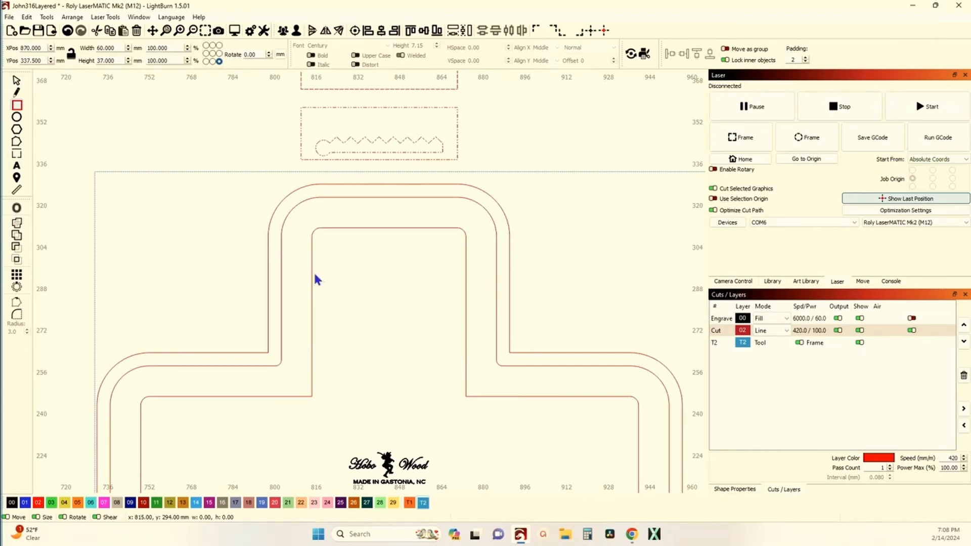
drag(313, 277, 465, 229)
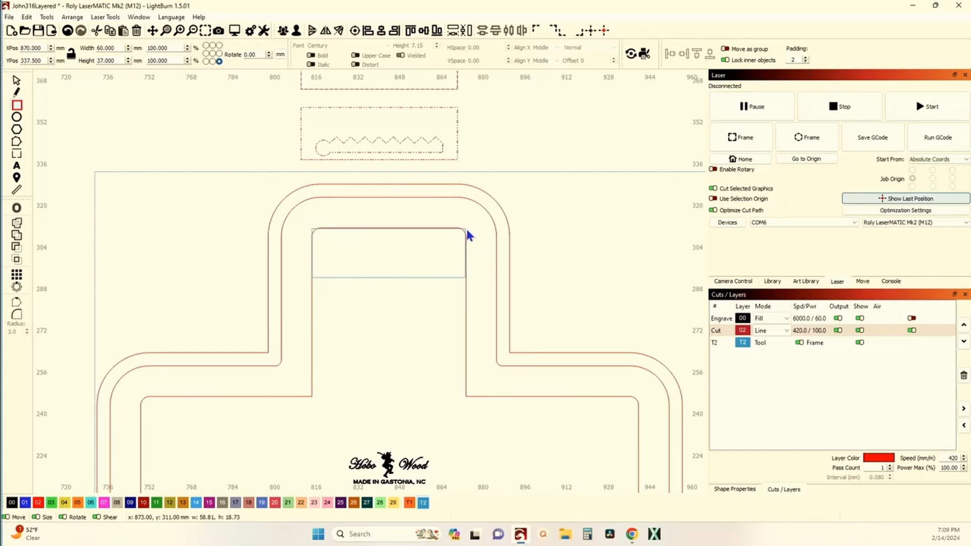
drag(467, 230, 466, 234)
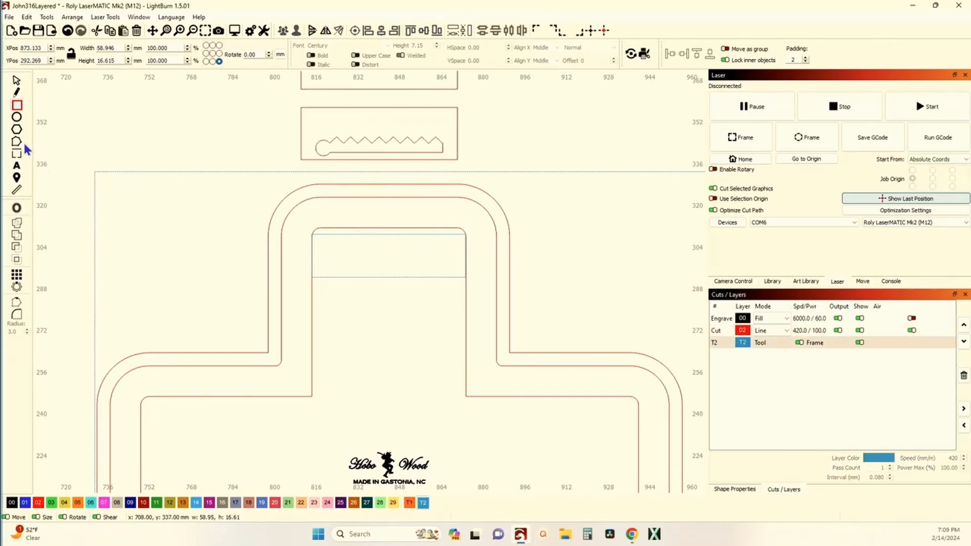
click(16, 81)
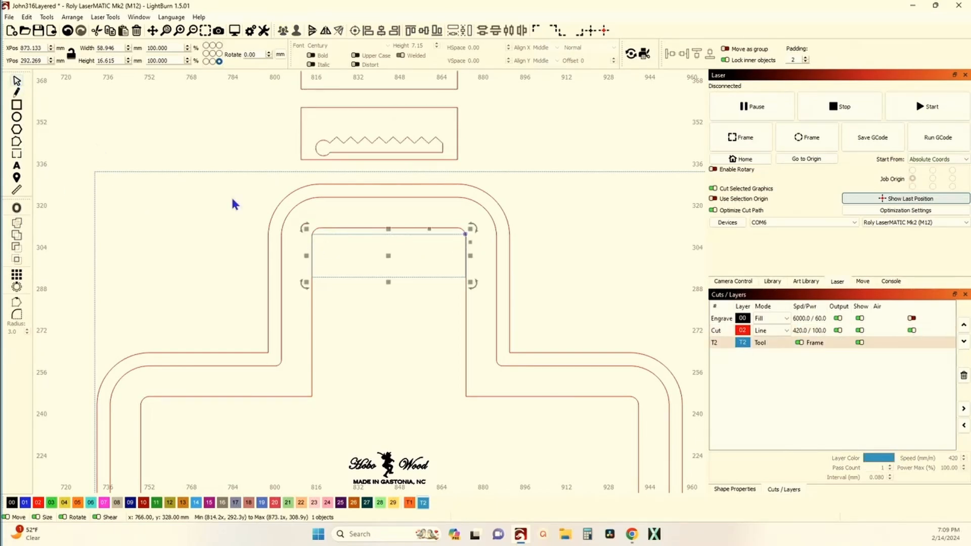
Move the rectangle up until its upper edge meets the innermost outline's upper edge, and clear the selection.
scroll(401, 250, up, 4)
scroll(373, 294, up, 2)
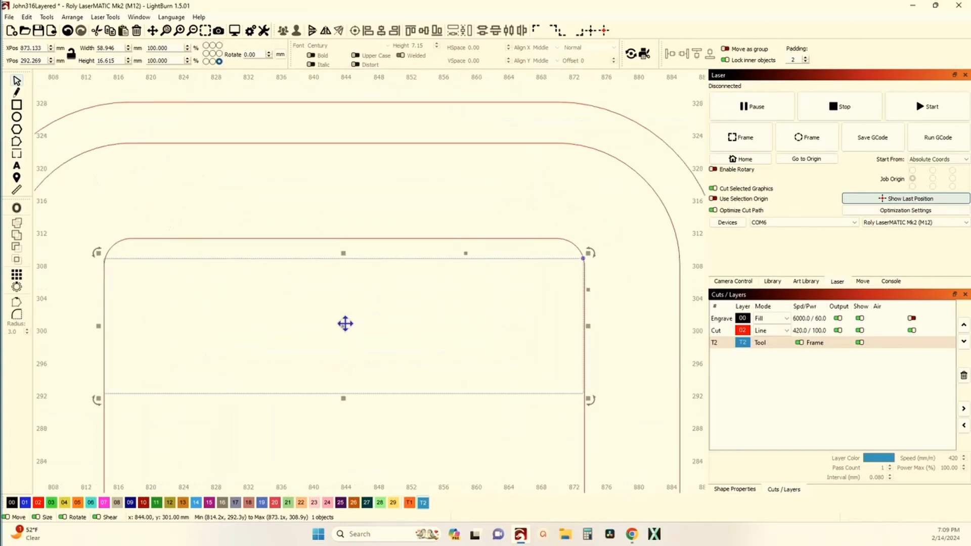
scroll(343, 259, up, 2)
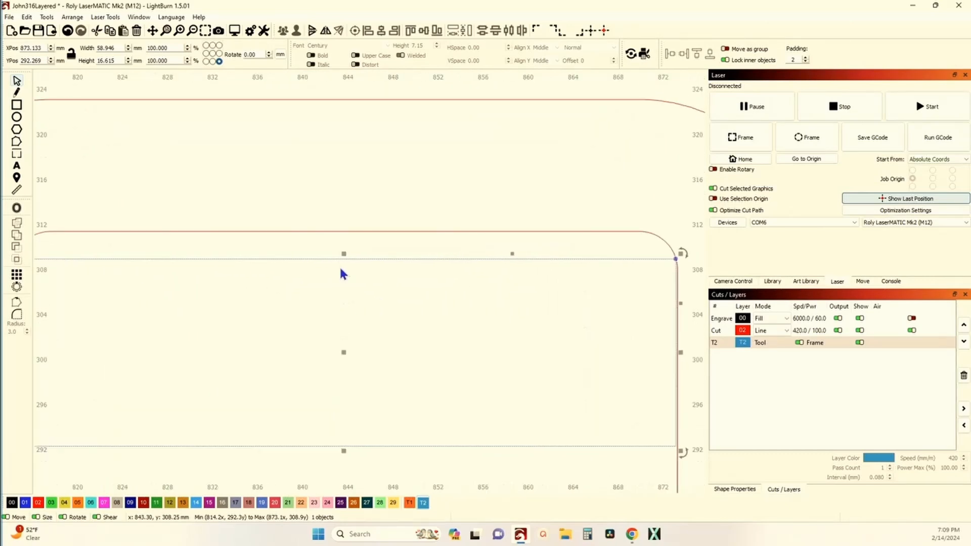
drag(332, 260, 333, 233)
scroll(334, 233, down, 3)
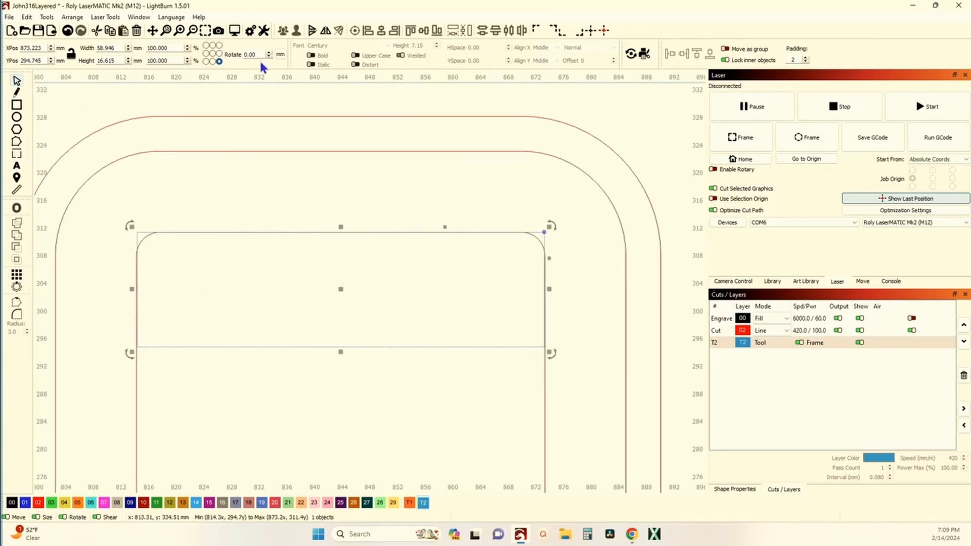
click(213, 177)
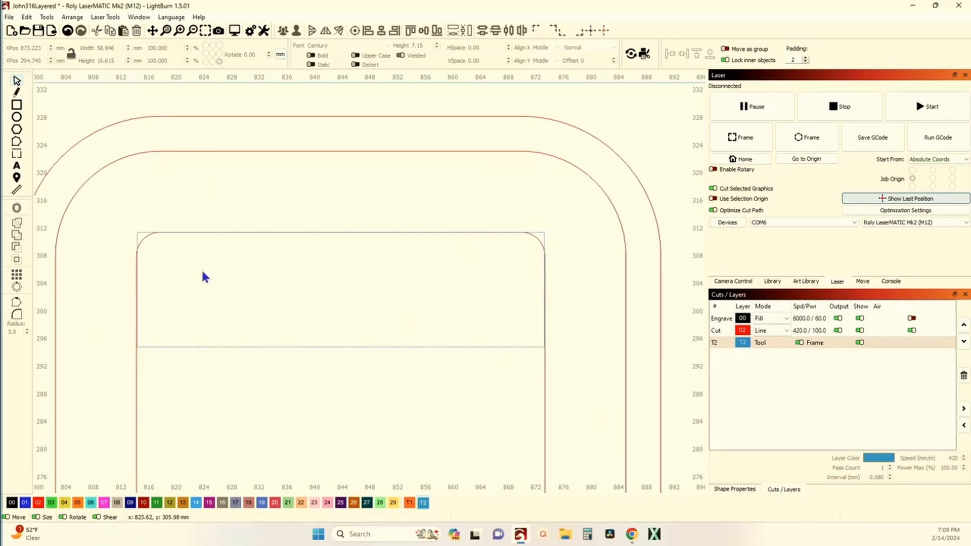
Set the rectangle's height to 20 mm, keeping its upper edge fixed.
click(203, 347)
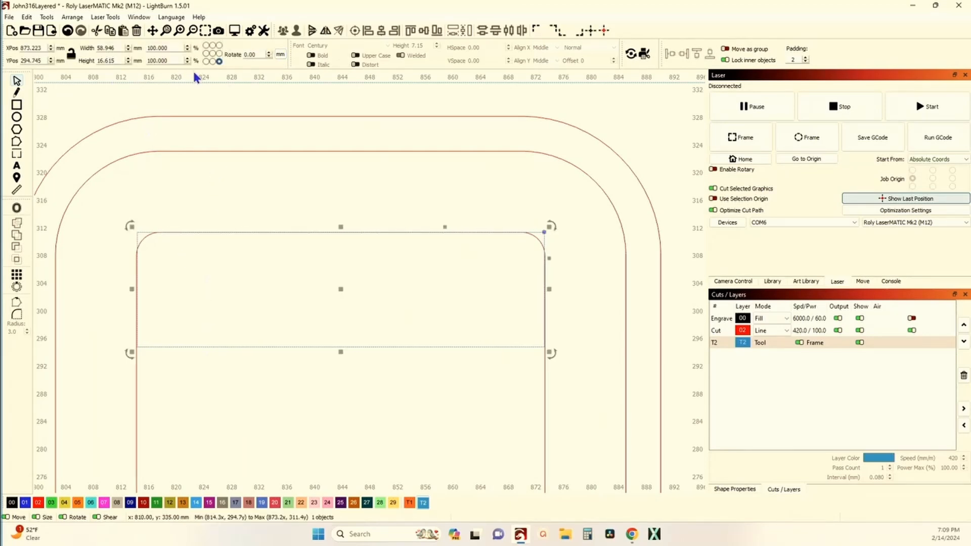
click(212, 46)
triple_click(119, 59)
text(20)
key(Return)
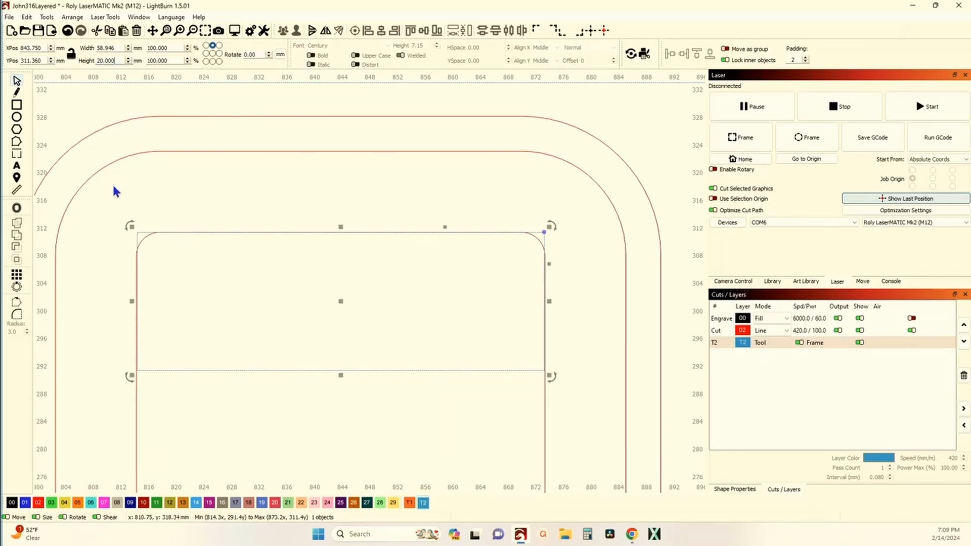
Examine how closely the rectangle's sides and corners line up with the innermost cross outline.
scroll(129, 324, up, 2)
scroll(132, 330, up, 3)
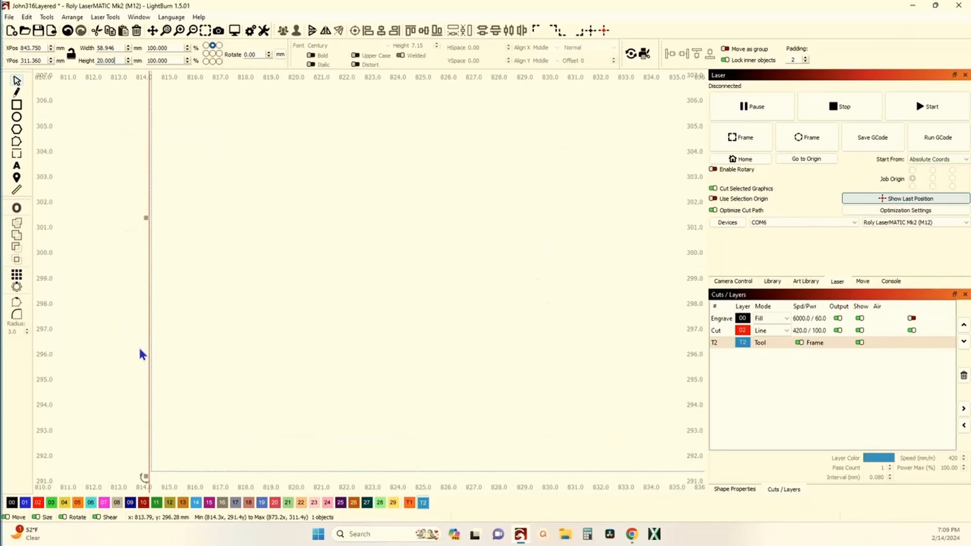
scroll(155, 265, down, 5)
scroll(593, 255, up, 3)
scroll(556, 263, up, 10)
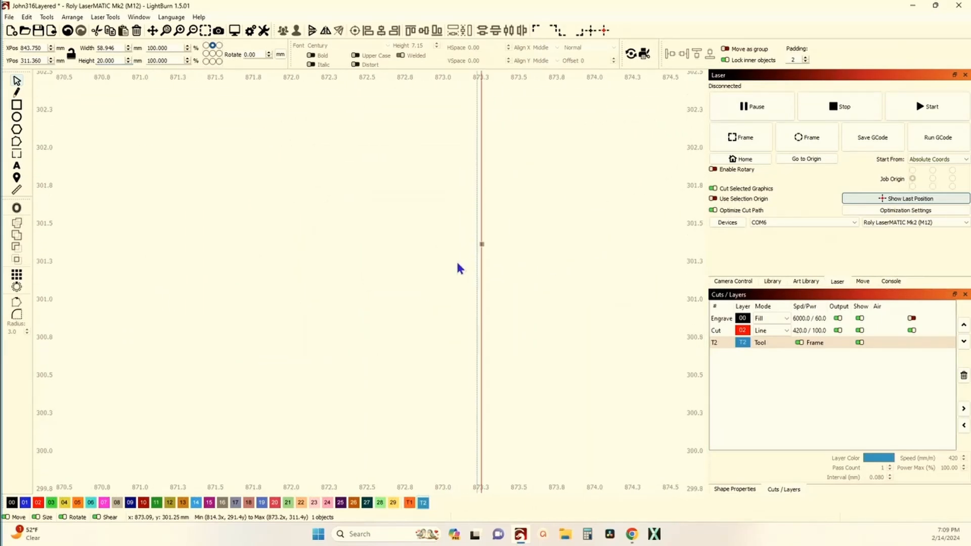
scroll(385, 245, down, 6)
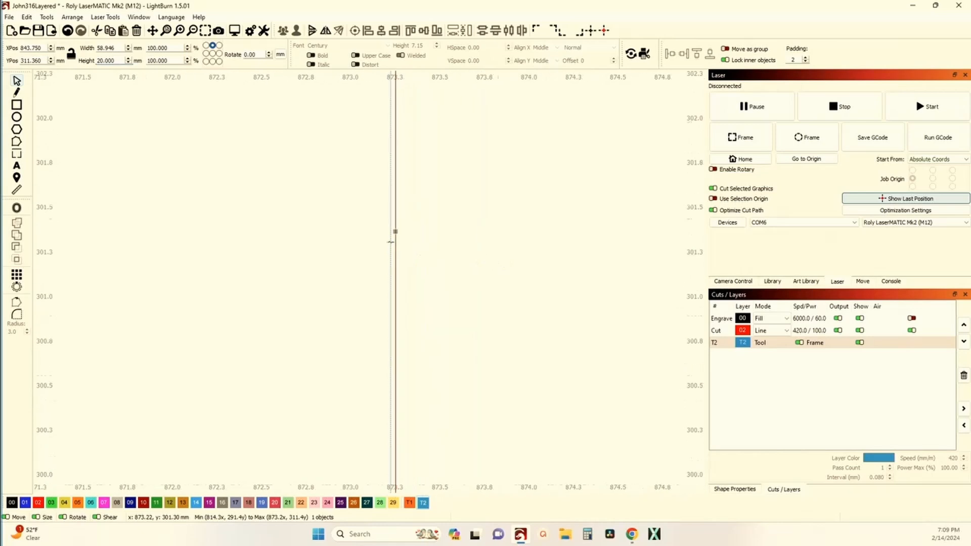
scroll(383, 336, down, 4)
scroll(375, 478, up, 10)
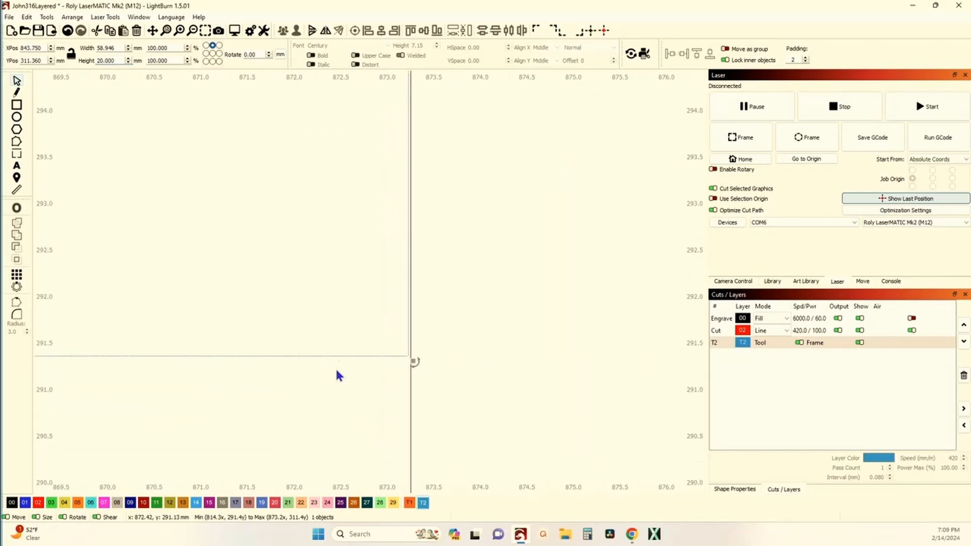
scroll(401, 358, down, 12)
scroll(283, 324, up, 4)
scroll(281, 344, up, 6)
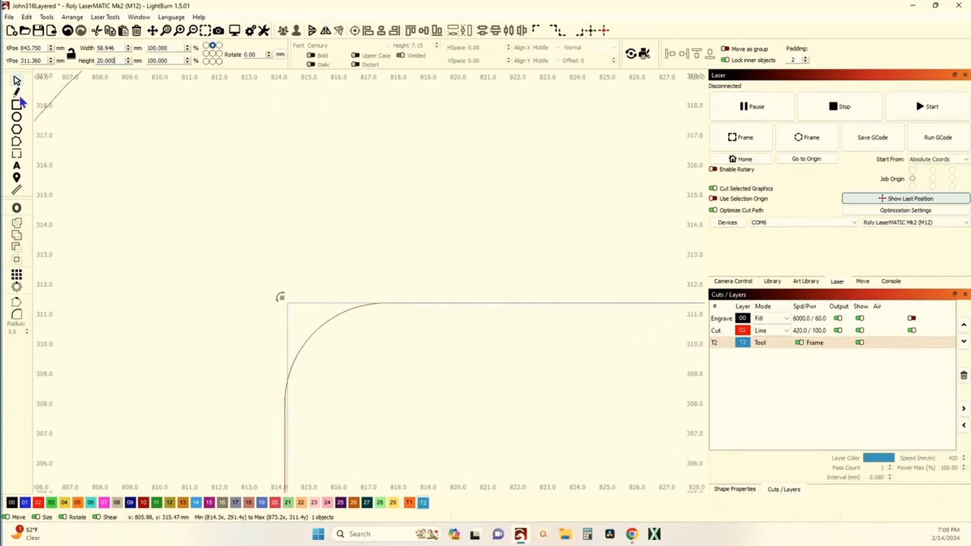
scroll(106, 190, down, 7)
scroll(429, 209, up, 10)
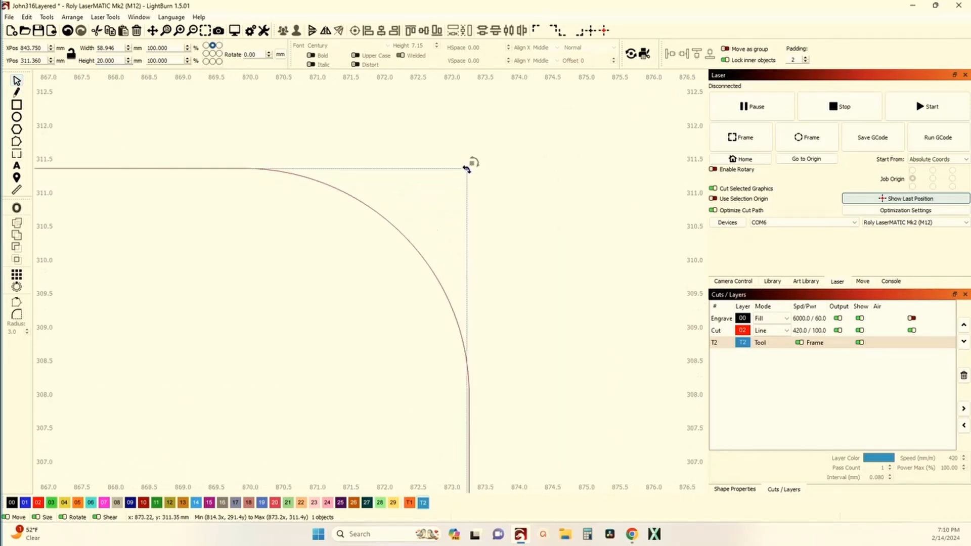
Round the 20 mm high rectangle's corners to follow the innermost outline's upper corner curve.
drag(465, 169, 238, 166)
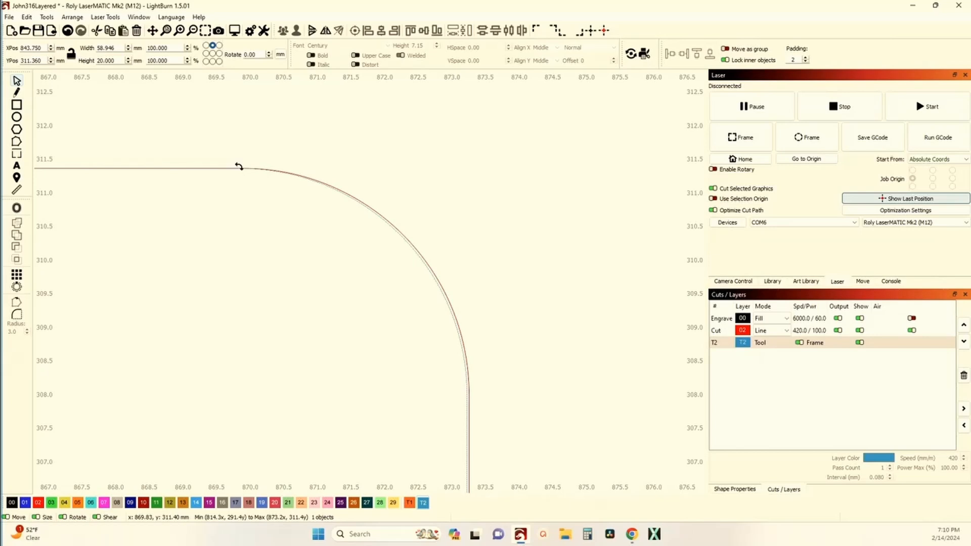
drag(239, 166, 238, 167)
scroll(383, 221, up, 3)
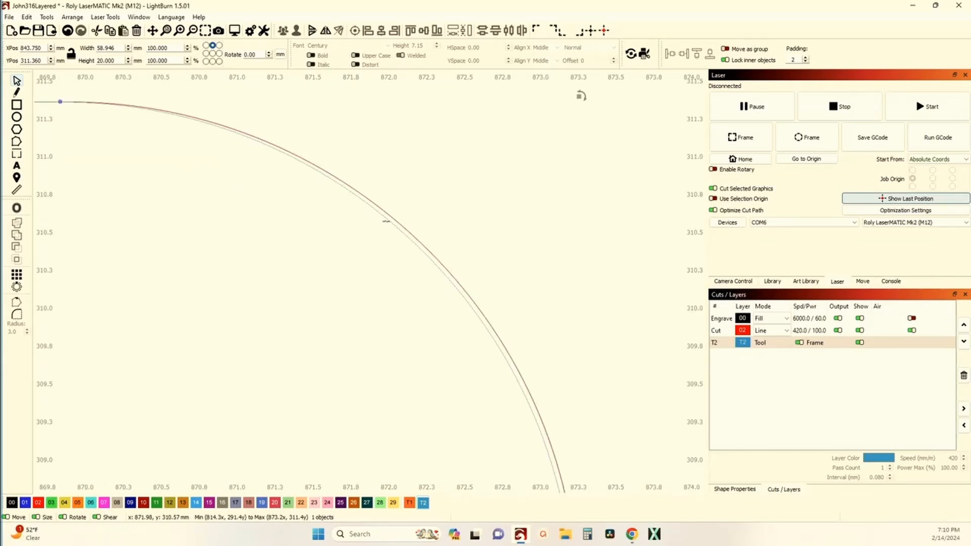
scroll(387, 233, down, 4)
scroll(388, 233, down, 6)
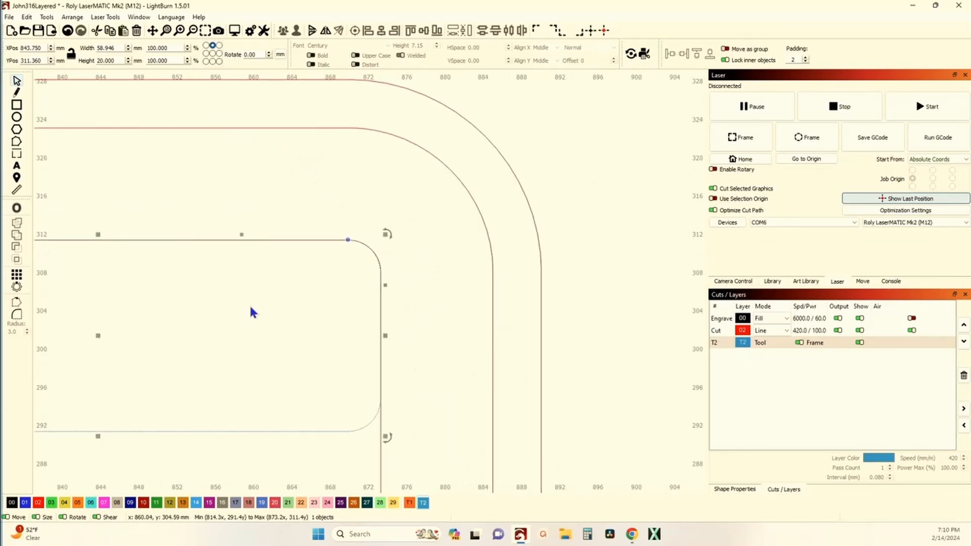
scroll(357, 300, down, 3)
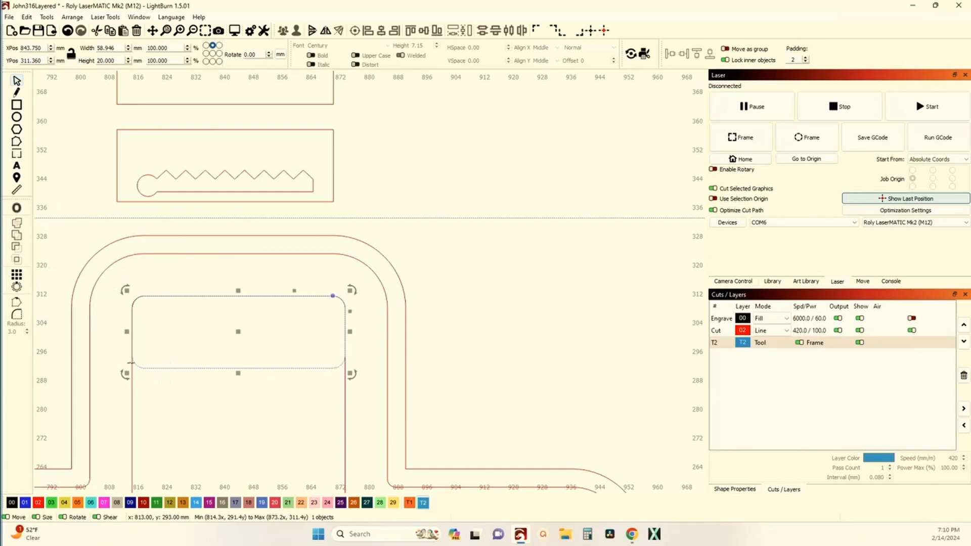
Try to square off the rectangle's lower corner using the radius tool with a radius of 0.
click(20, 316)
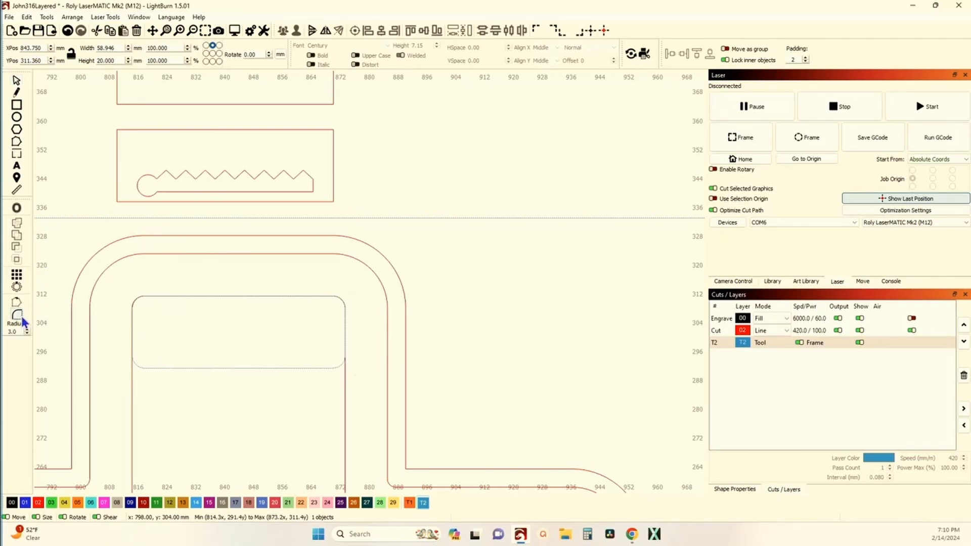
double_click(12, 331)
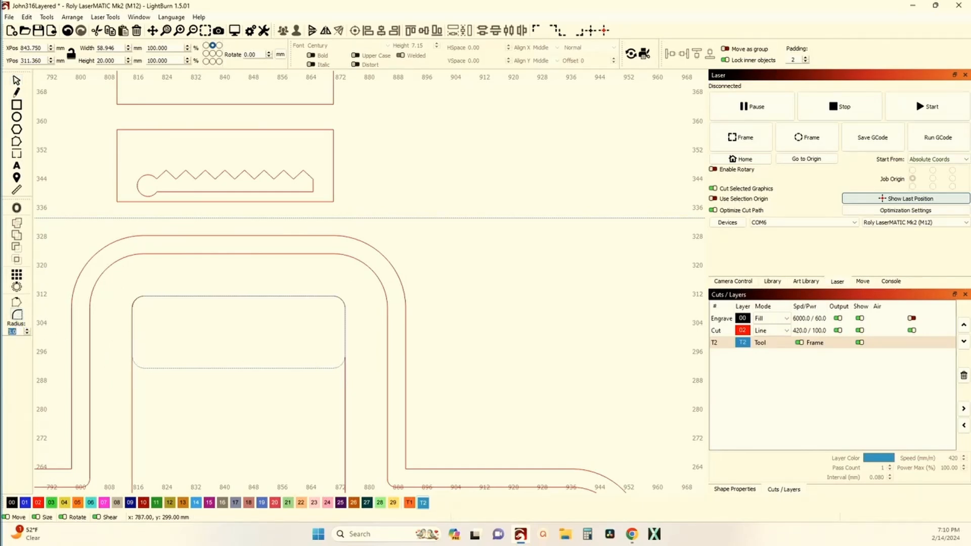
click(137, 363)
click(16, 81)
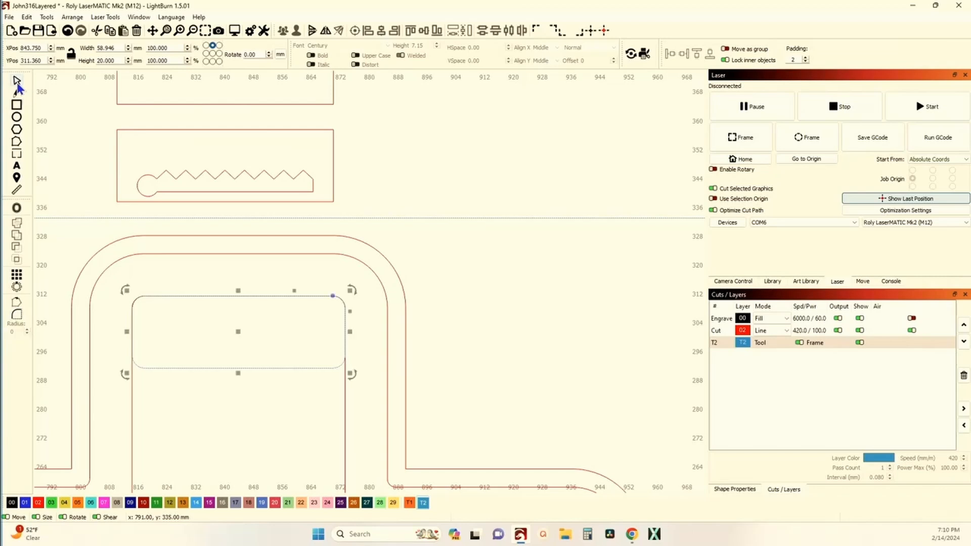
click(18, 315)
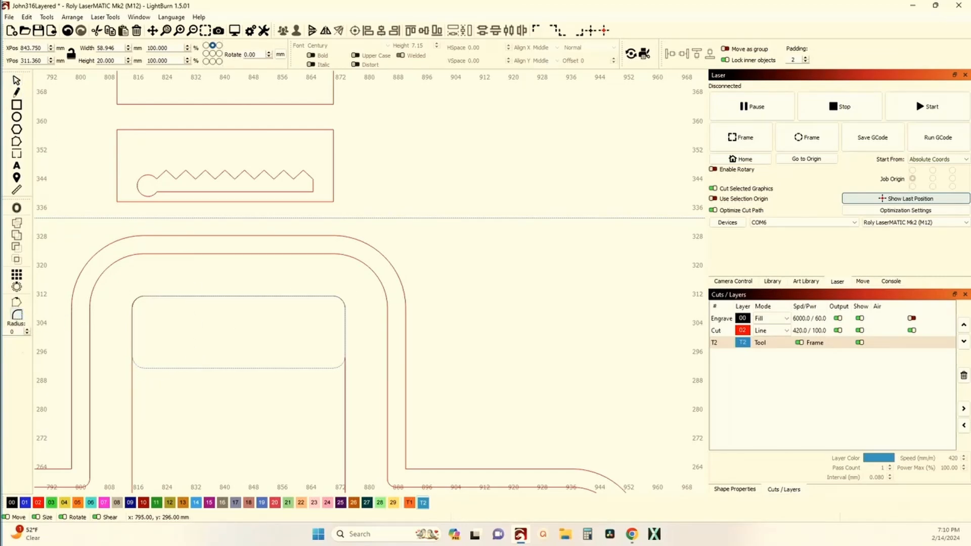
Undo the rectangle's corner rounding and its height change.
key(ctrl+z)
key(ctrl+z)
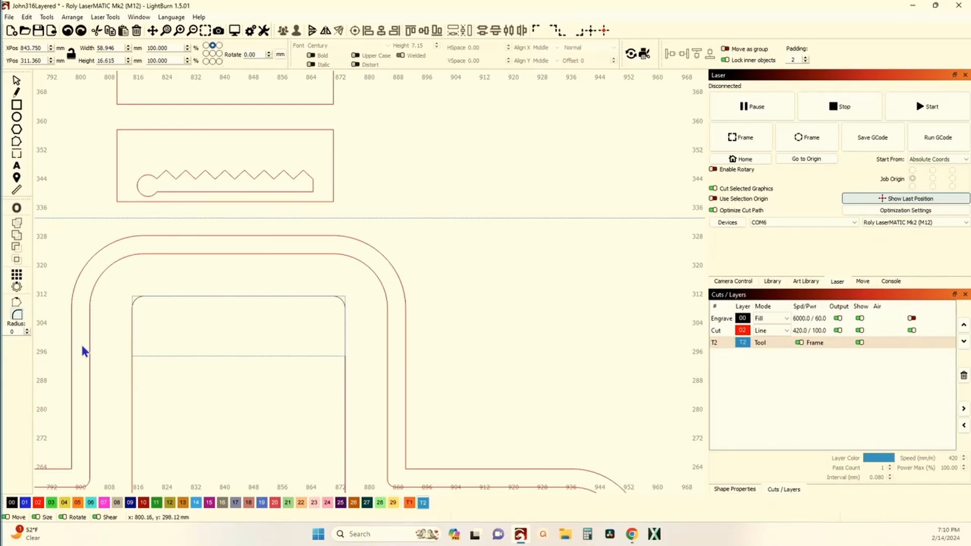
Round the rectangle's corners so its upper corners match the innermost outline on the backer cross.
scroll(138, 309, up, 3)
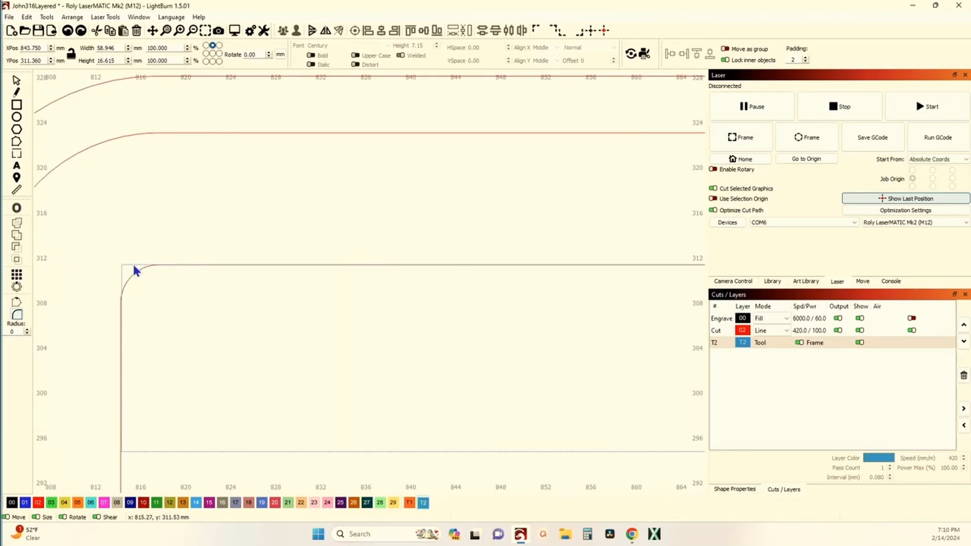
scroll(112, 234, down, 3)
scroll(400, 248, up, 2)
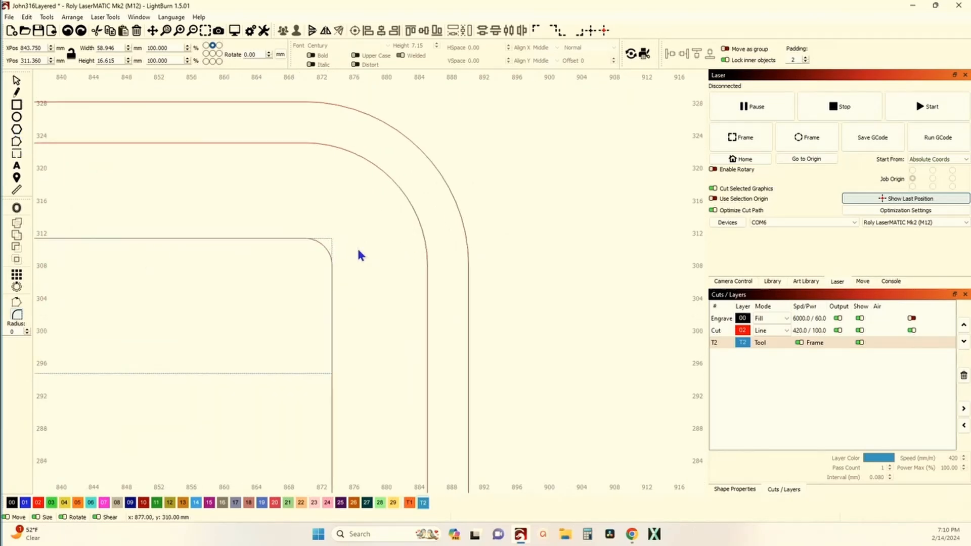
click(17, 82)
scroll(348, 273, up, 2)
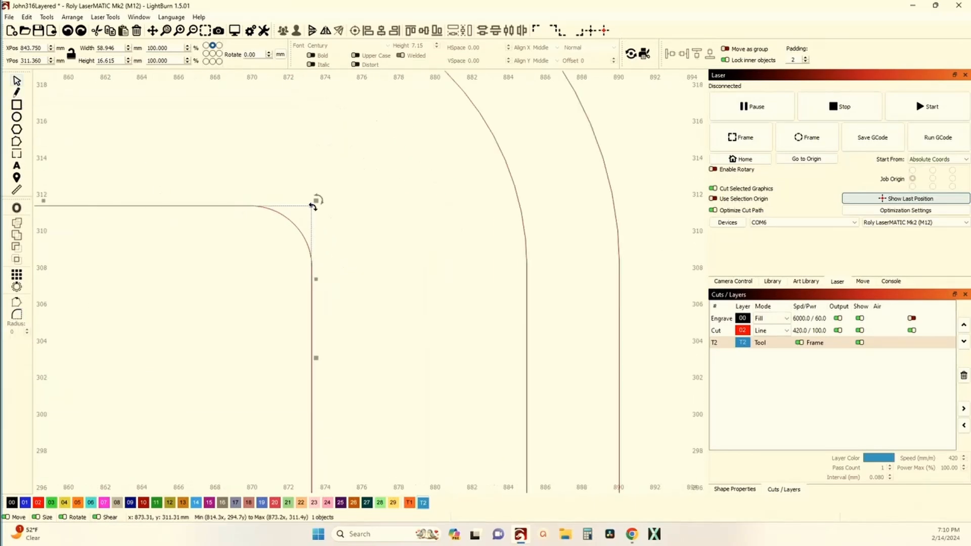
drag(312, 206, 248, 206)
scroll(248, 206, down, 2)
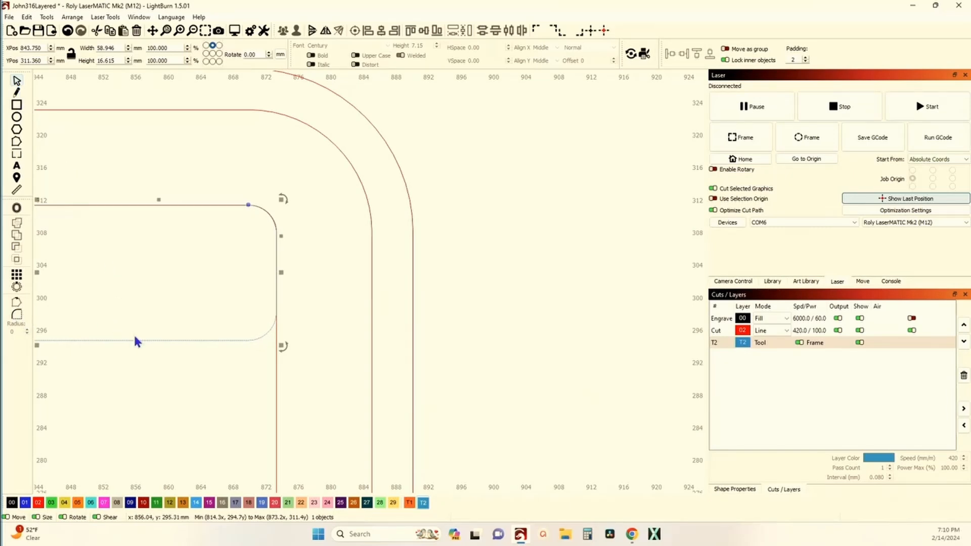
Undo the rounding of the blue rectangle's corners on the backer cross.
click(17, 315)
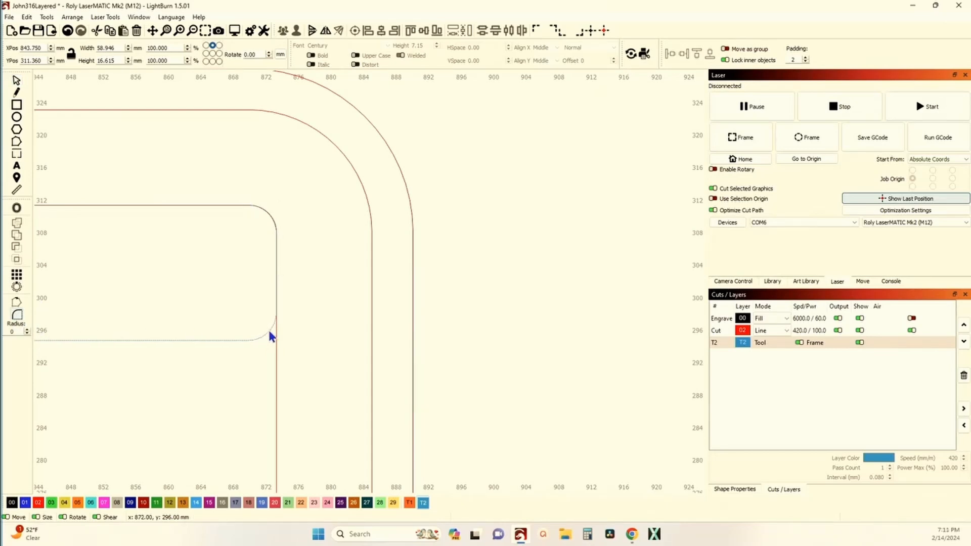
scroll(270, 332, down, 3)
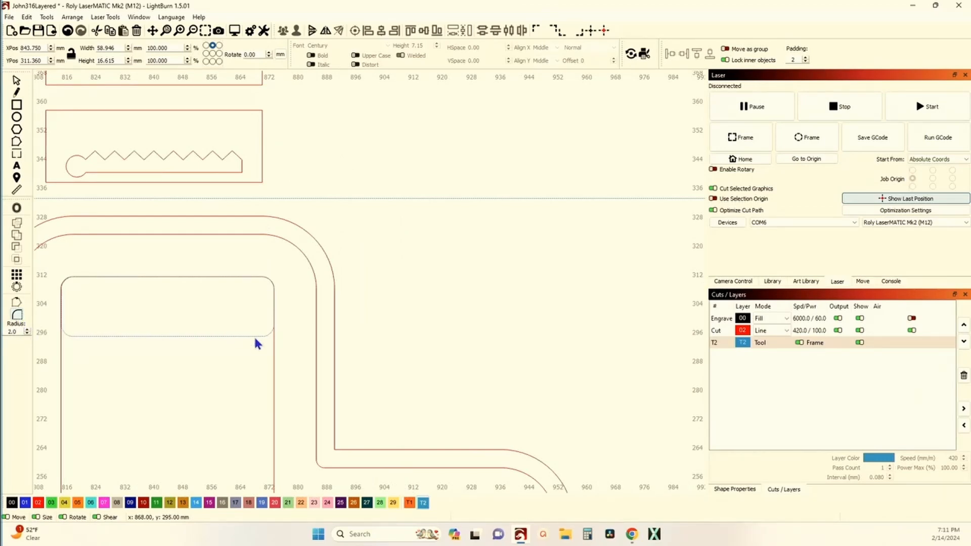
scroll(272, 332, up, 4)
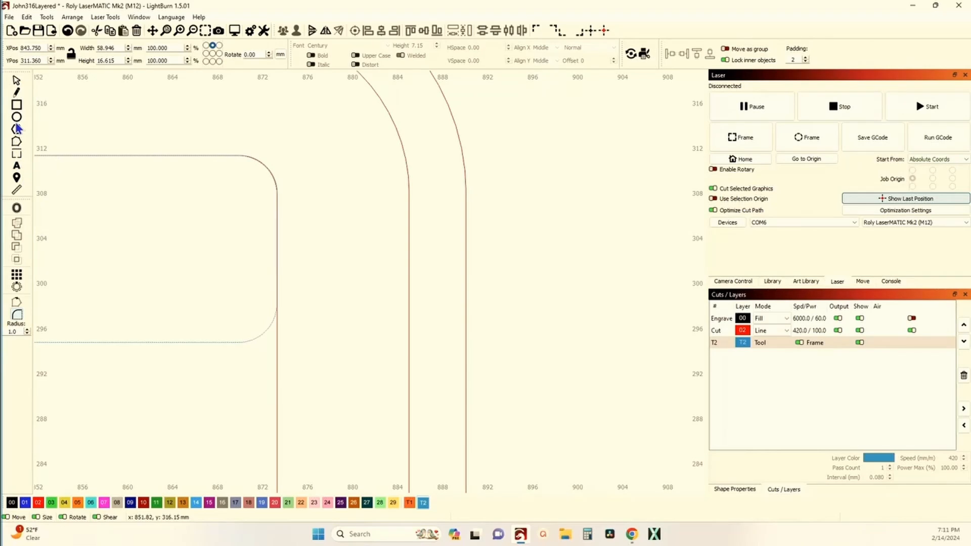
click(69, 33)
click(69, 33)
click(69, 33)
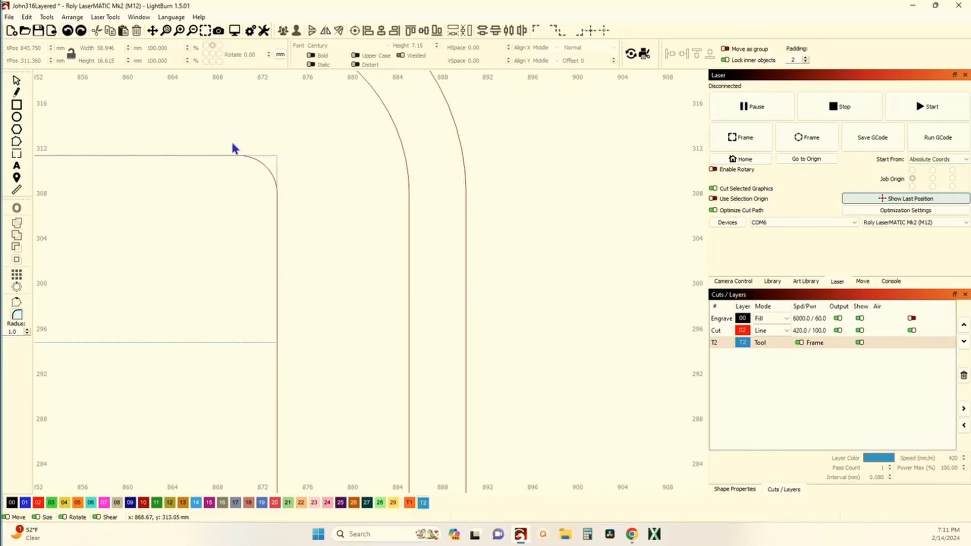
Try rounding the rectangle's upper corner with a 3 mm and a 4 mm radius, undoing each attempt.
click(25, 331)
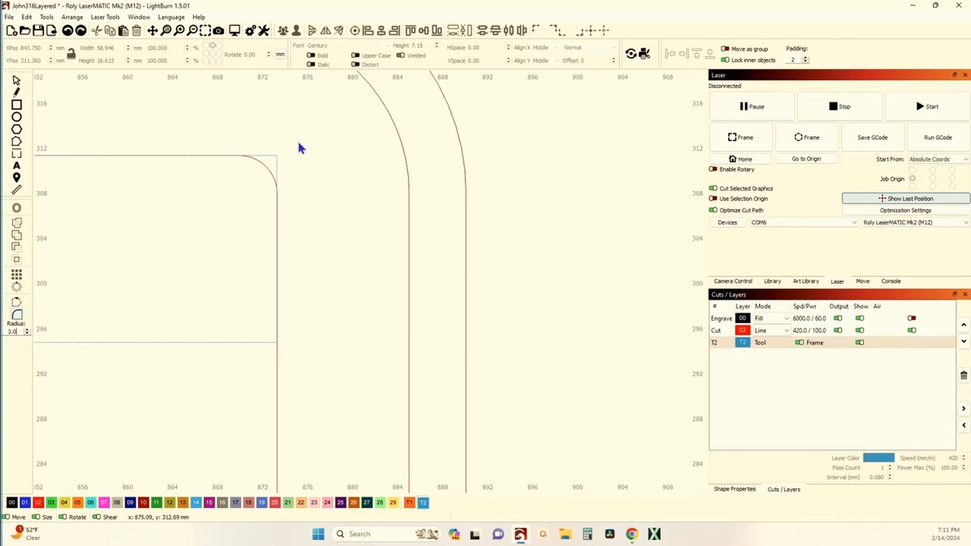
click(278, 159)
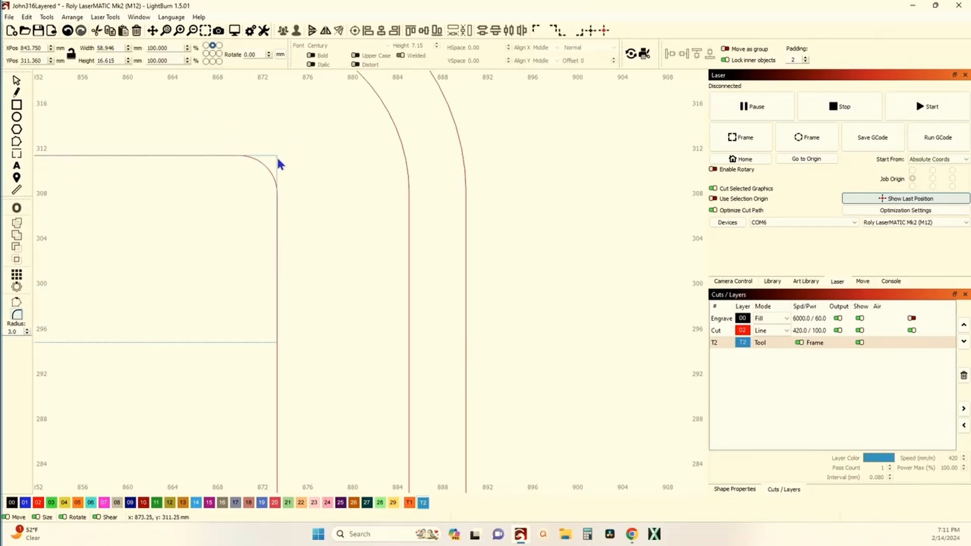
scroll(250, 171, up, 4)
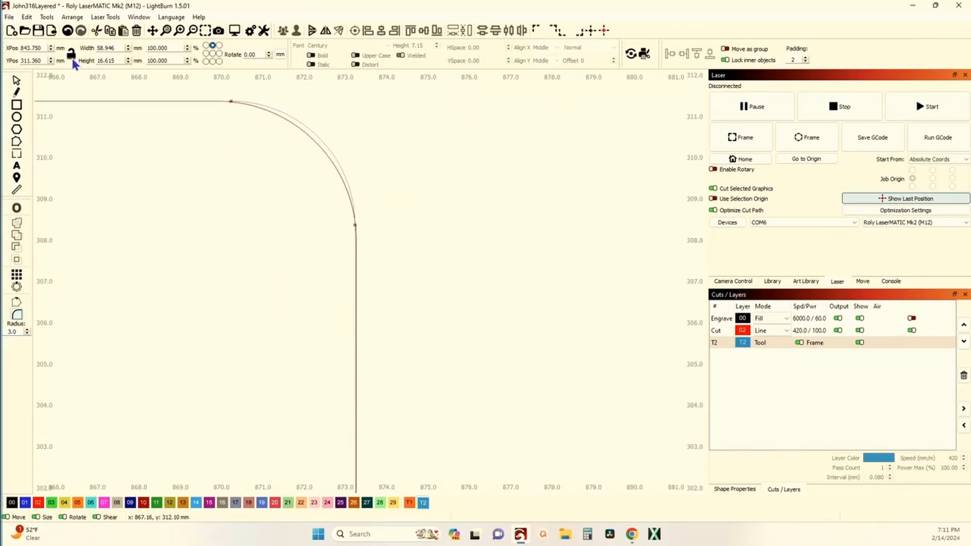
click(68, 35)
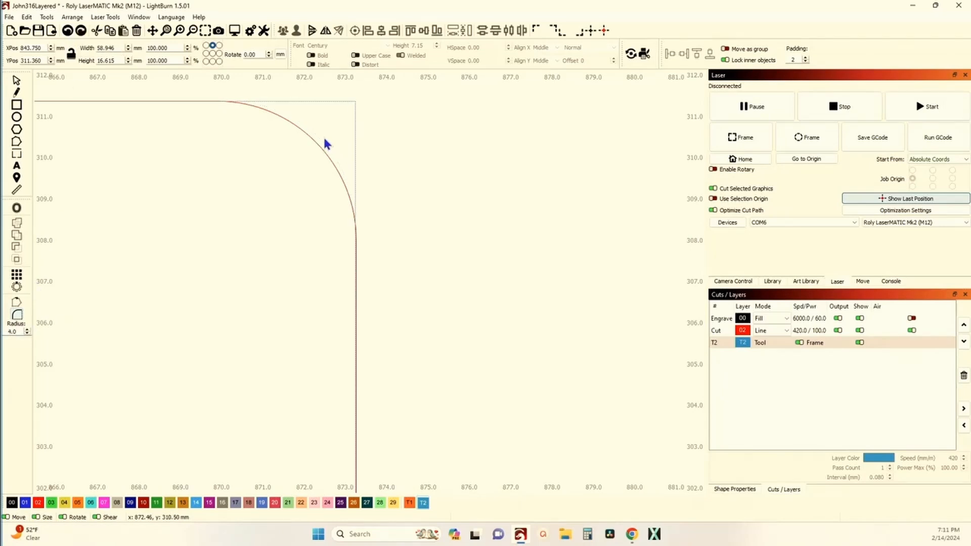
click(354, 102)
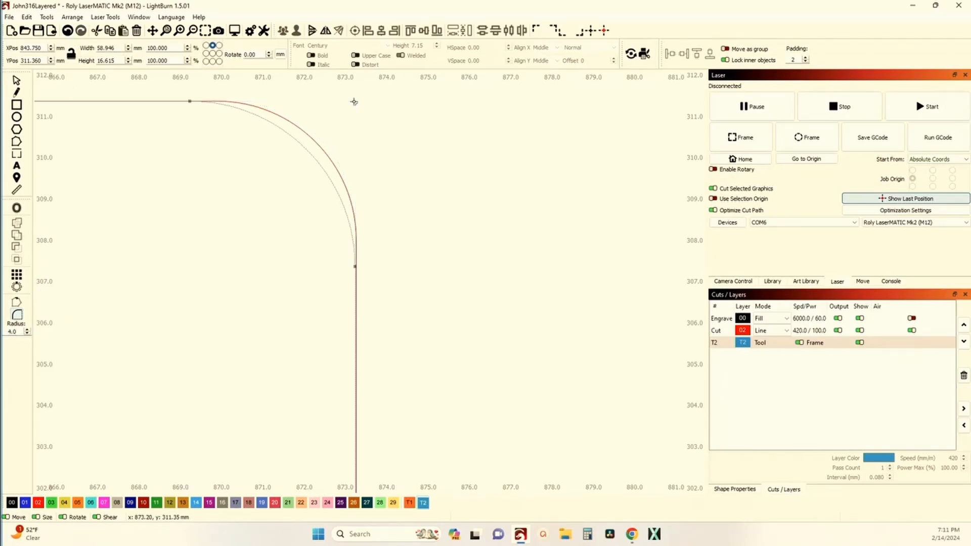
click(67, 31)
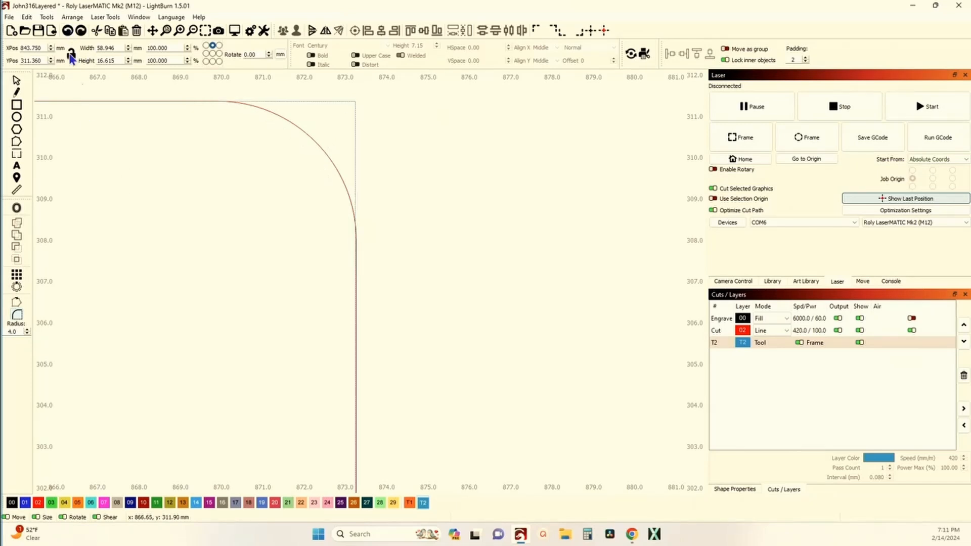
Round both upper corners of the rectangle with a 3.5 mm radius.
double_click(12, 331)
click(353, 103)
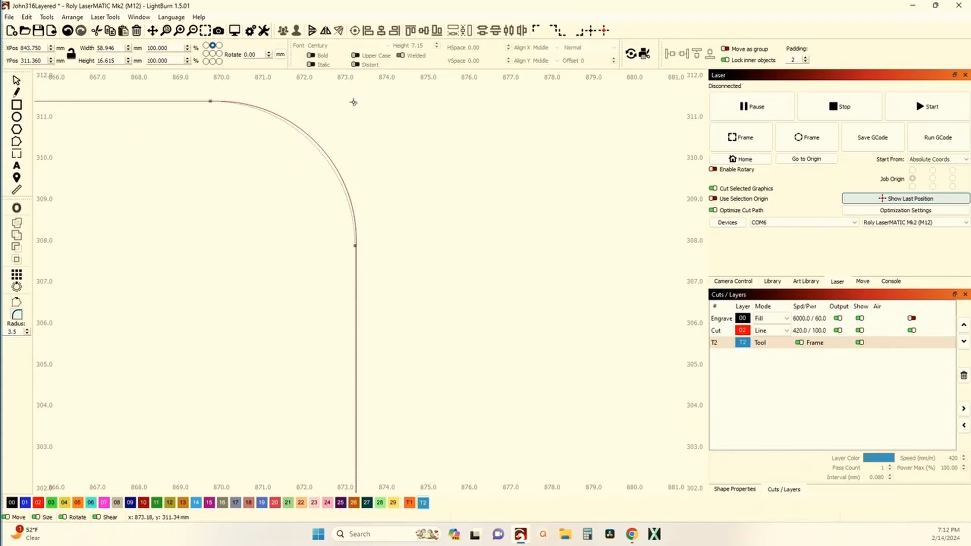
scroll(353, 102, down, 3)
scroll(429, 203, down, 3)
drag(132, 222, 368, 200)
click(211, 141)
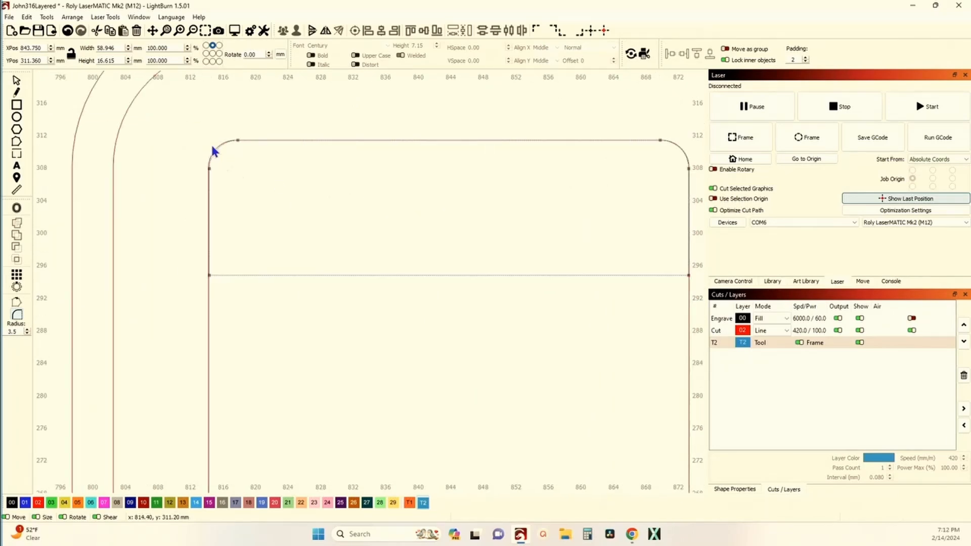
Round the two upper corners of the 10 mm high strip above the cross with the 3.5 mm radius.
scroll(241, 163, down, 3)
scroll(334, 213, up, 3)
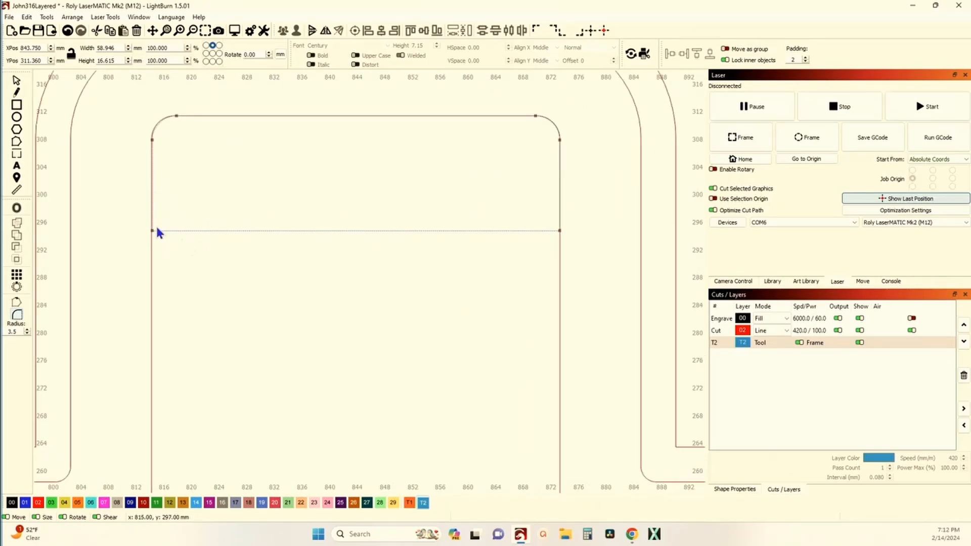
scroll(182, 227, down, 3)
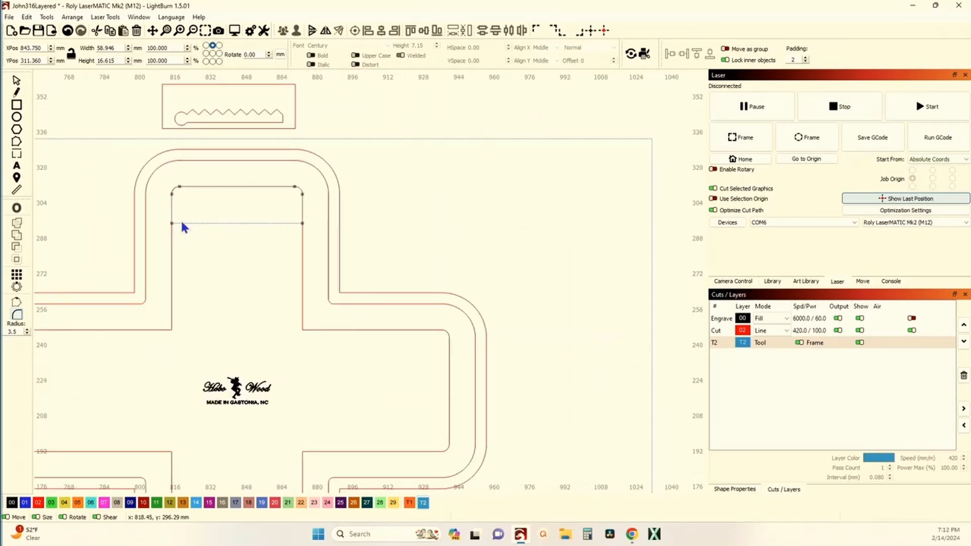
drag(233, 155, 260, 190)
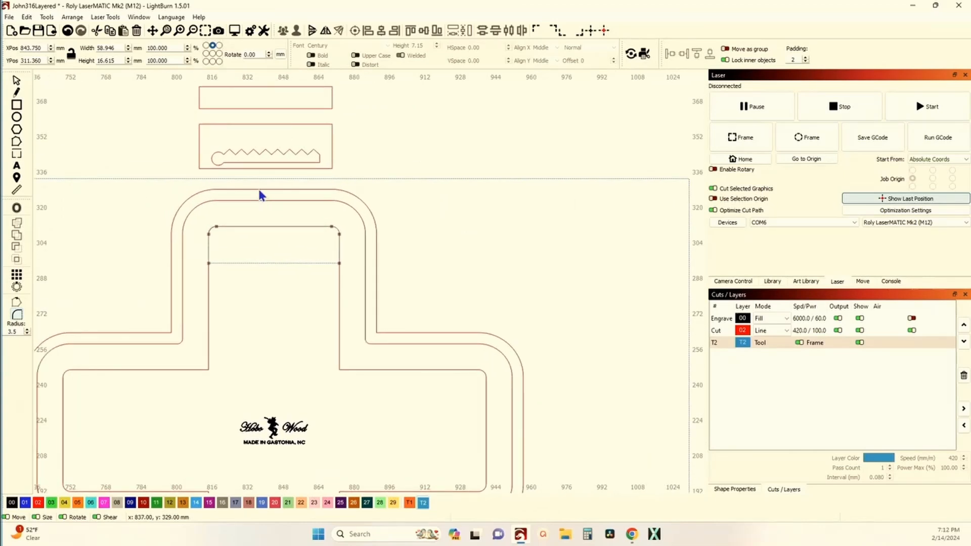
click(226, 110)
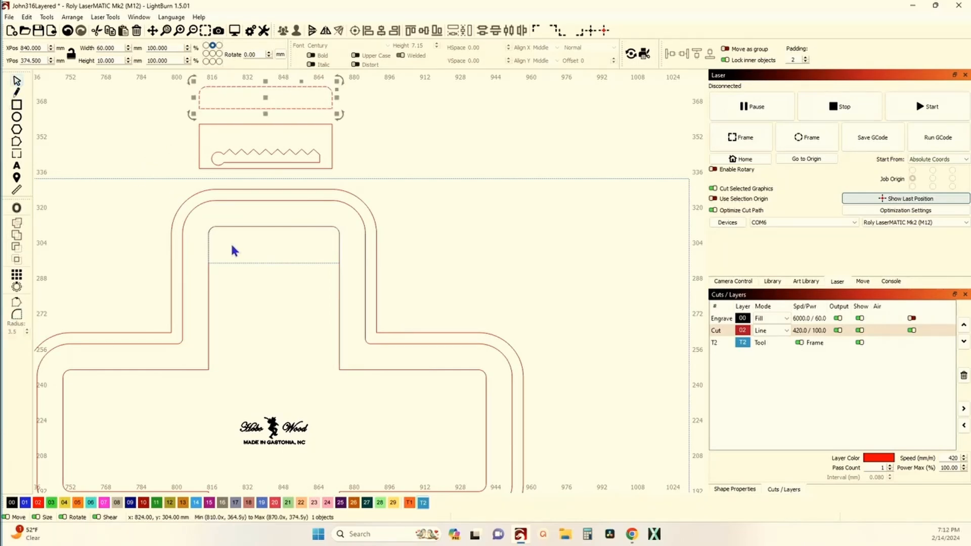
Assign the rounded rectangle to the red Cut layer and align the 10 mm high strip to its top edge and horizontal center.
click(235, 264)
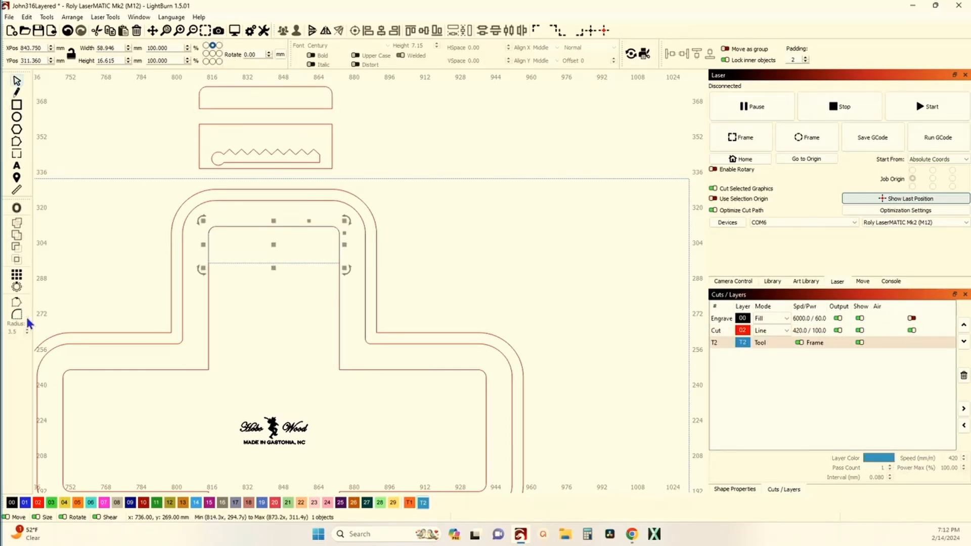
click(37, 503)
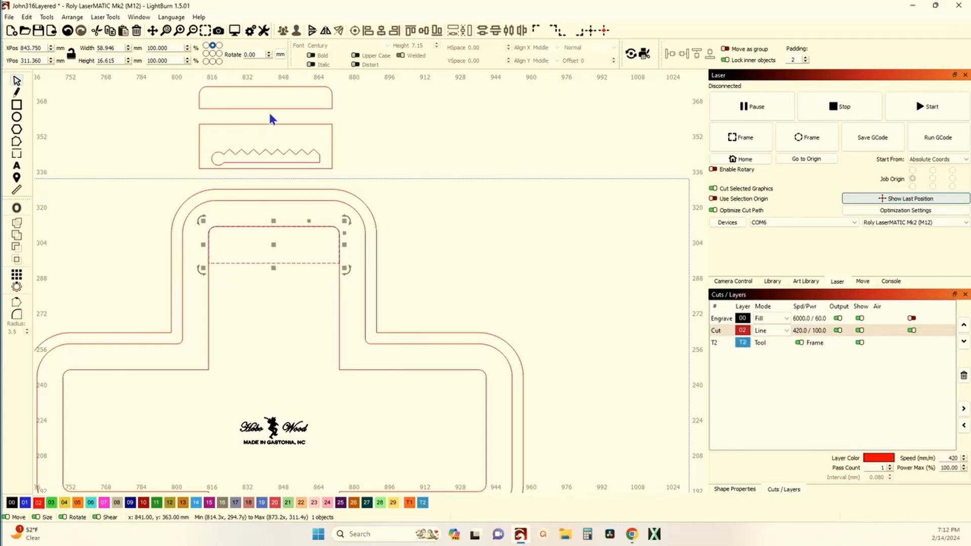
click(256, 105)
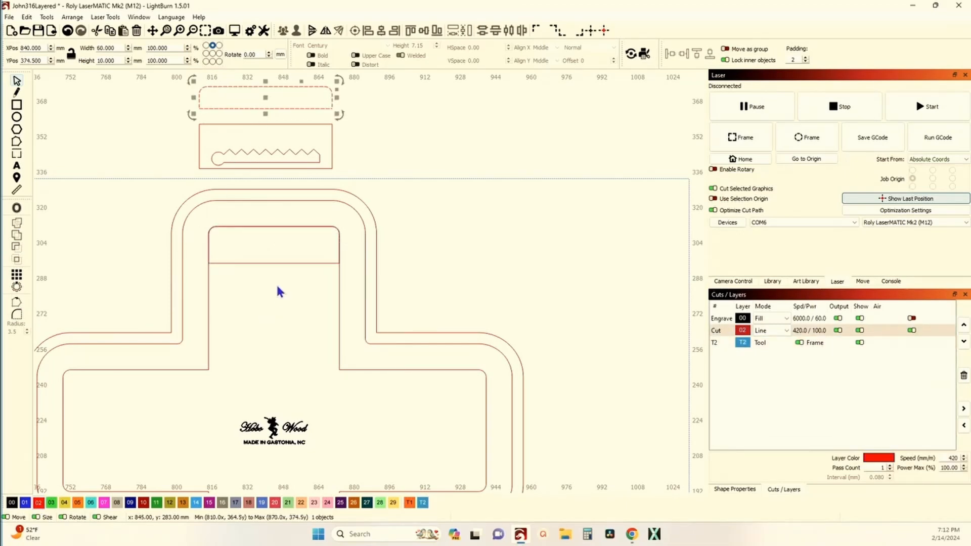
shift+click(248, 263)
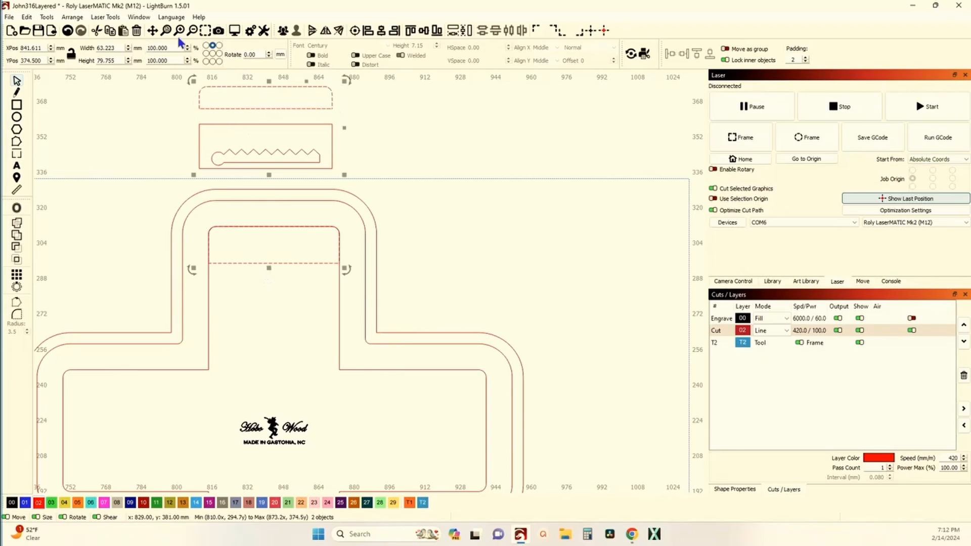
click(381, 31)
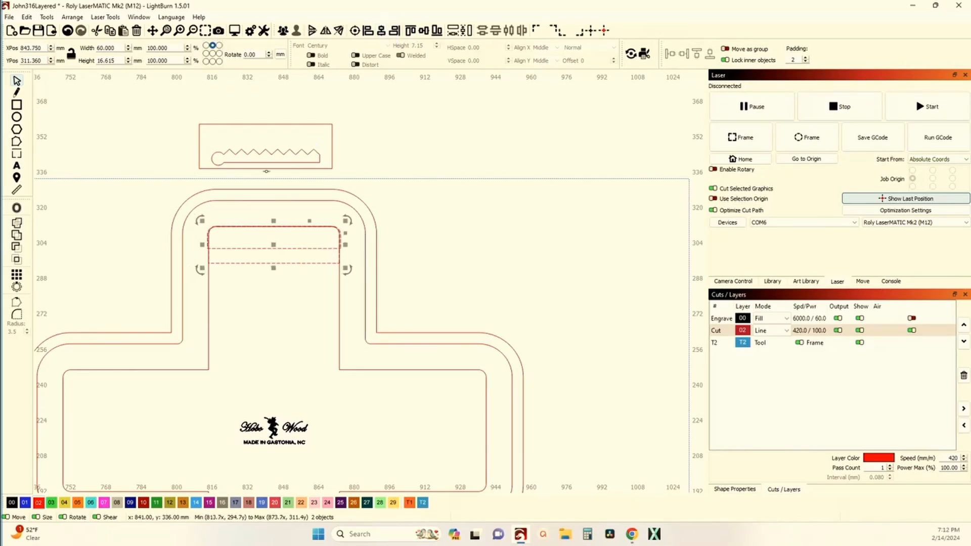
Ungroup the sawtooth hanger from its surrounding box and move it into the rounded rectangle on the cross.
click(285, 151)
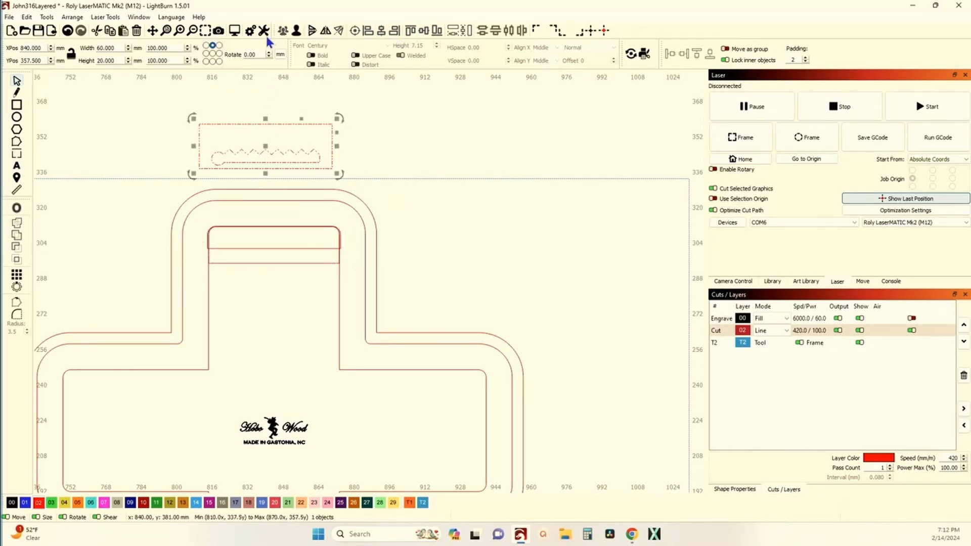
click(272, 148)
click(267, 152)
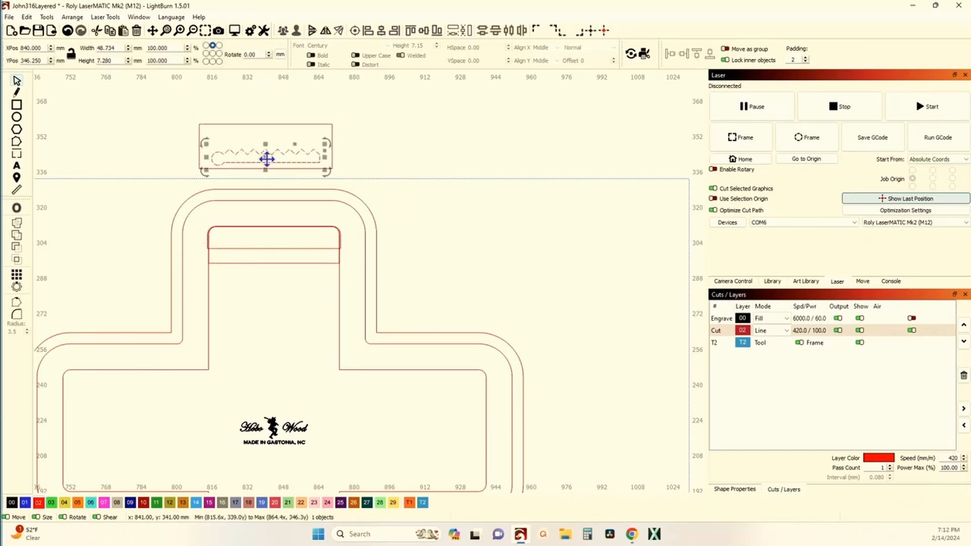
drag(265, 158, 279, 263)
scroll(260, 259, up, 5)
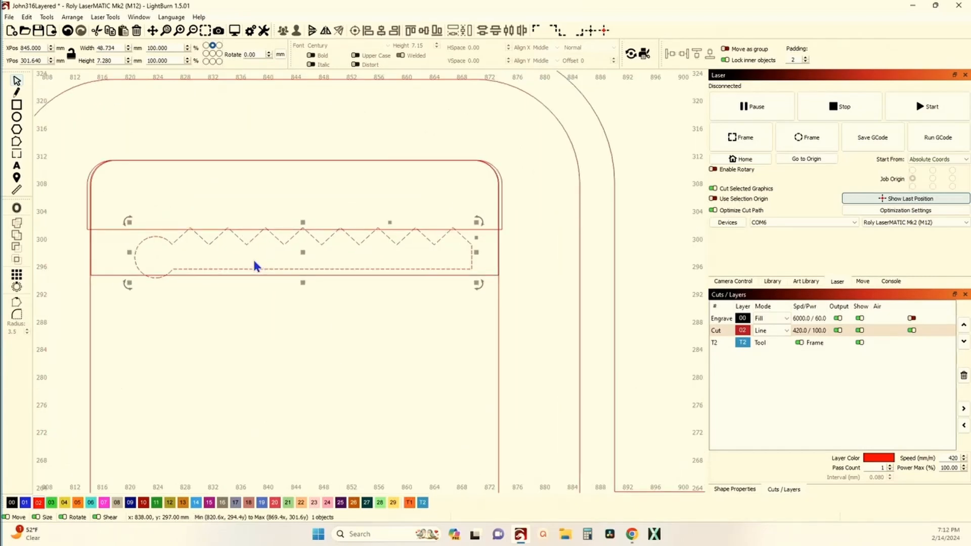
Set the 10 mm high strip's width to 58.946 mm to match the rounded rectangle.
click(502, 204)
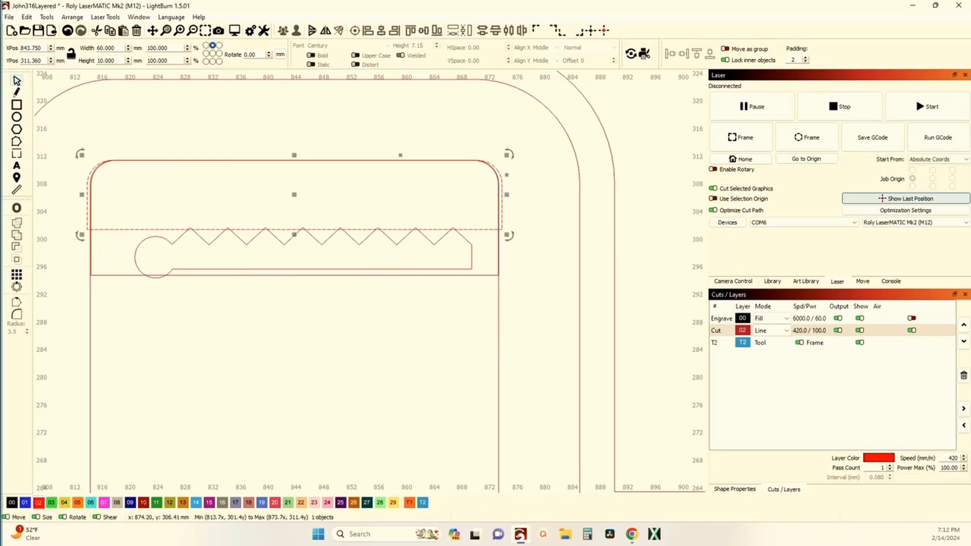
click(122, 275)
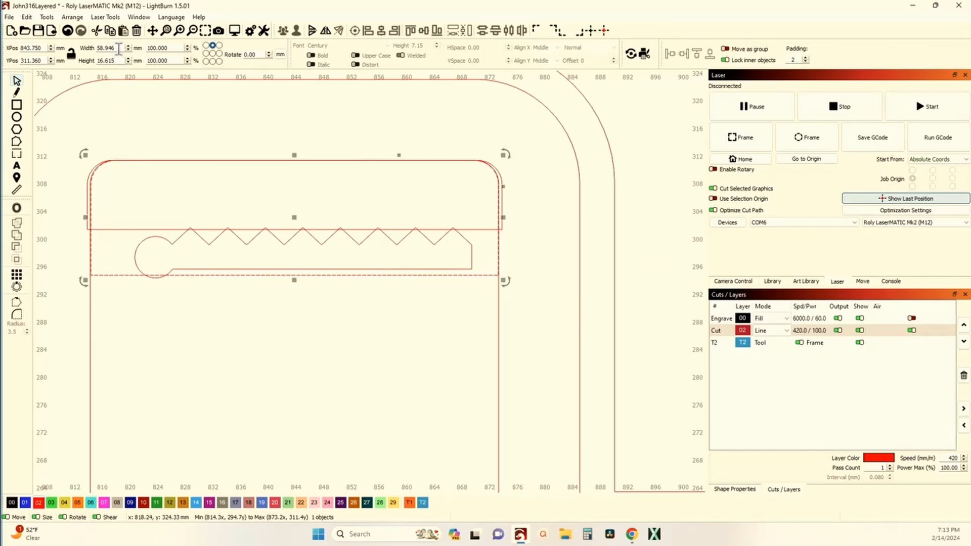
click(101, 230)
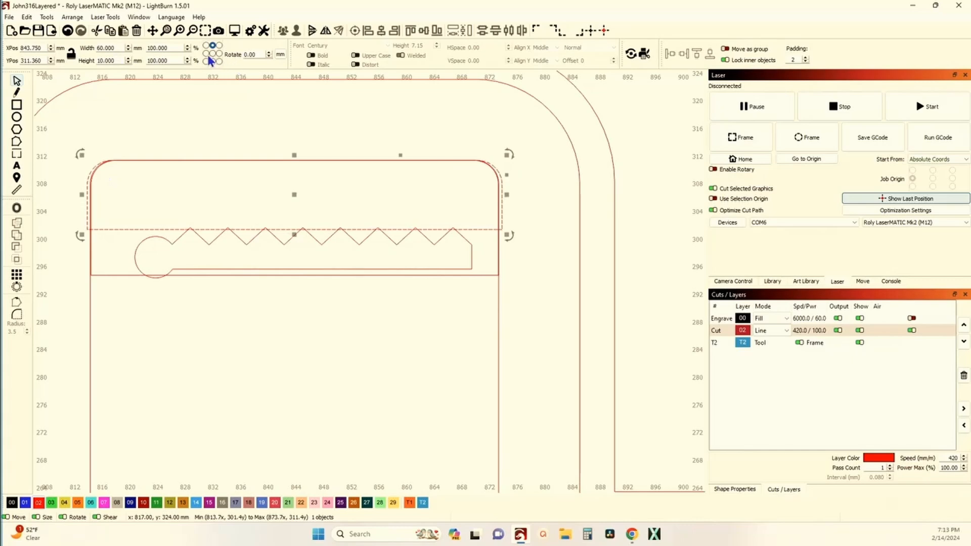
double_click(109, 48)
text(58.946)
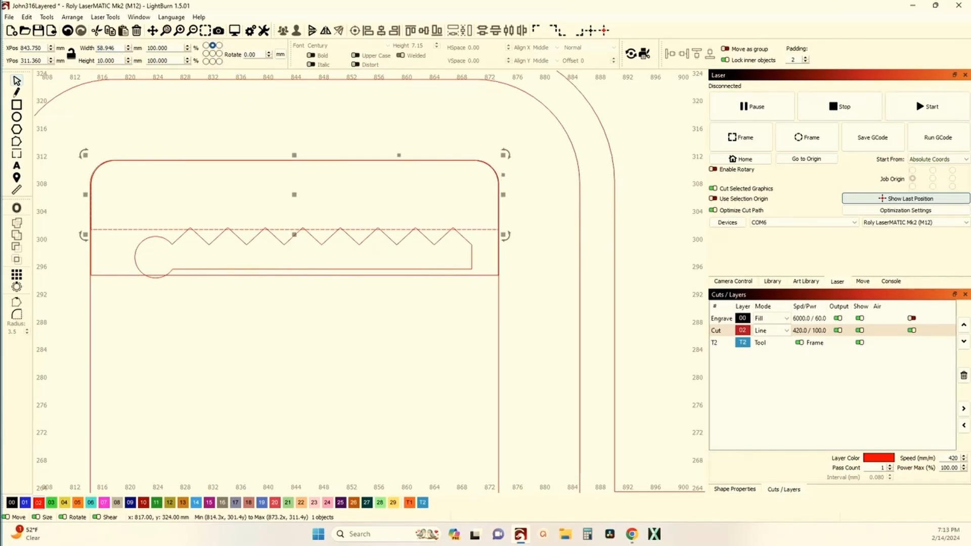
scroll(96, 178, up, 8)
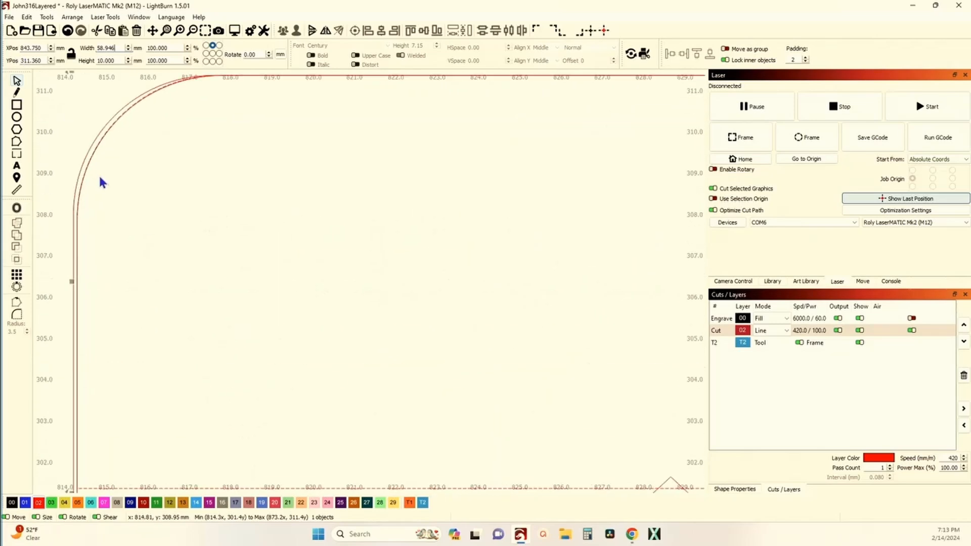
scroll(101, 180, down, 6)
scroll(282, 227, up, 2)
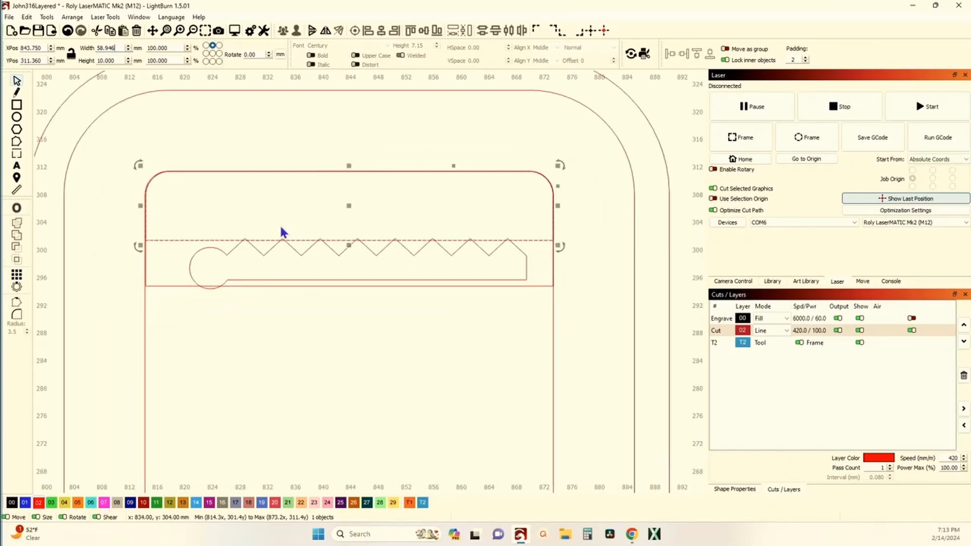
scroll(205, 238, up, 3)
scroll(319, 244, down, 2)
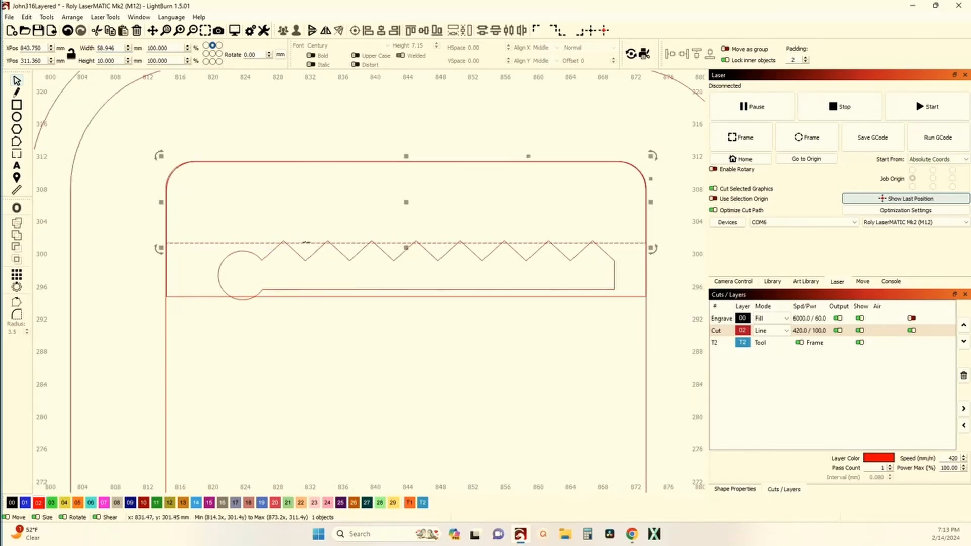
Set the larger rounded rectangle's height to 20 mm.
key(Escape)
click(201, 297)
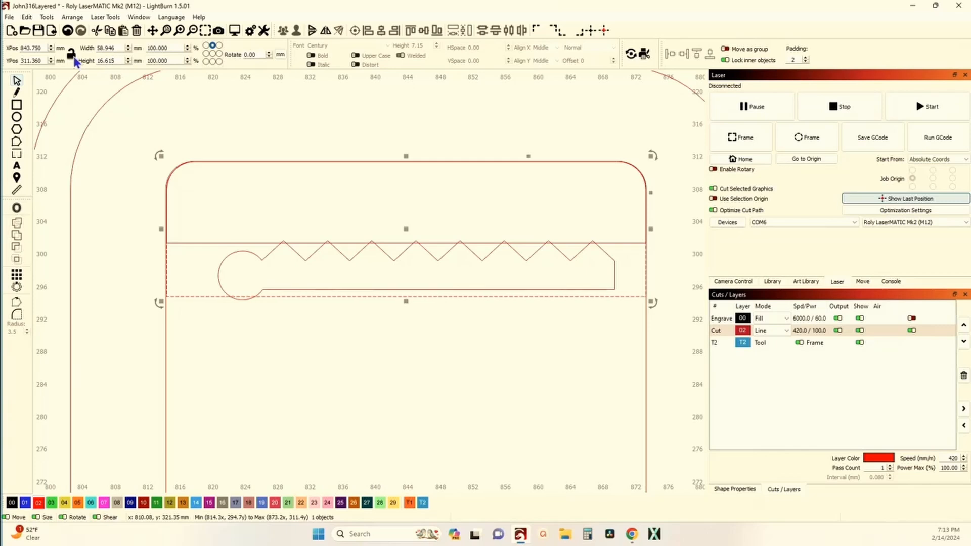
click(121, 61)
text(20)
key(Return)
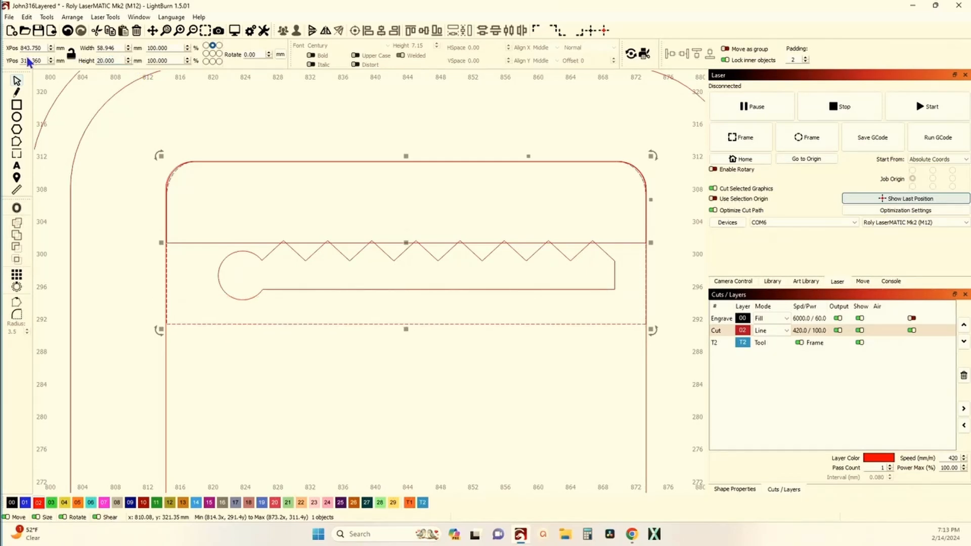
Move the sawtooth hanger lower into the exposed part of the 20 mm high rounded rectangle and centre it horizontally on that rectangle.
click(317, 289)
drag(414, 267, 414, 275)
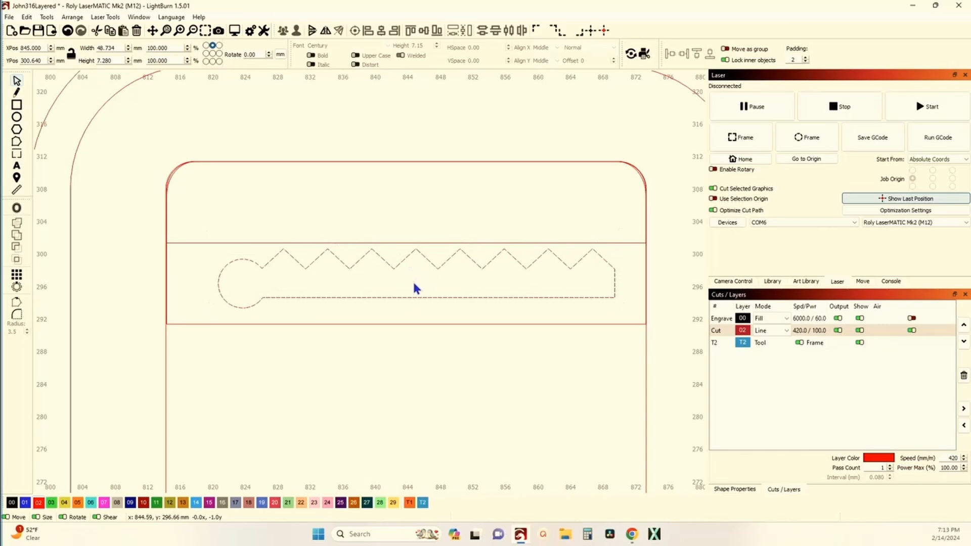
drag(414, 289, 412, 283)
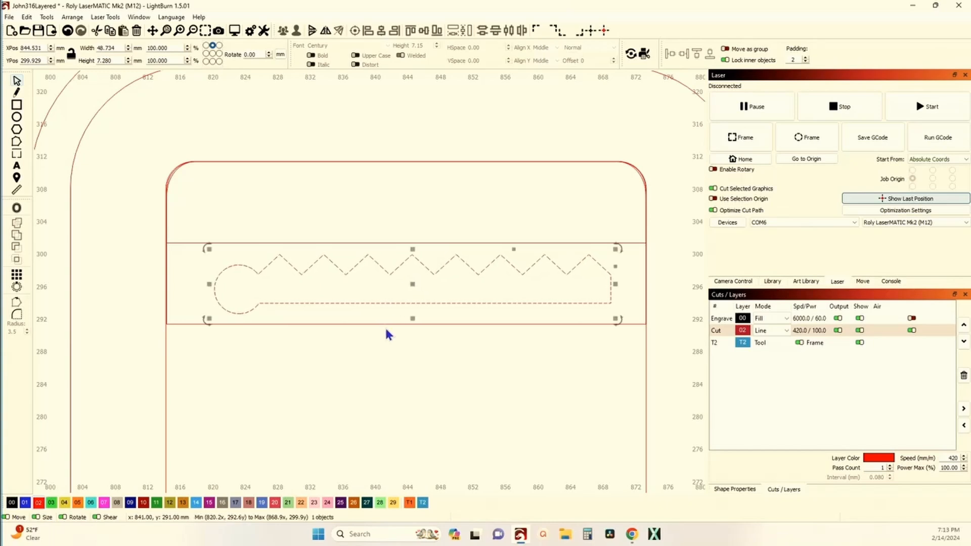
shift+click(384, 325)
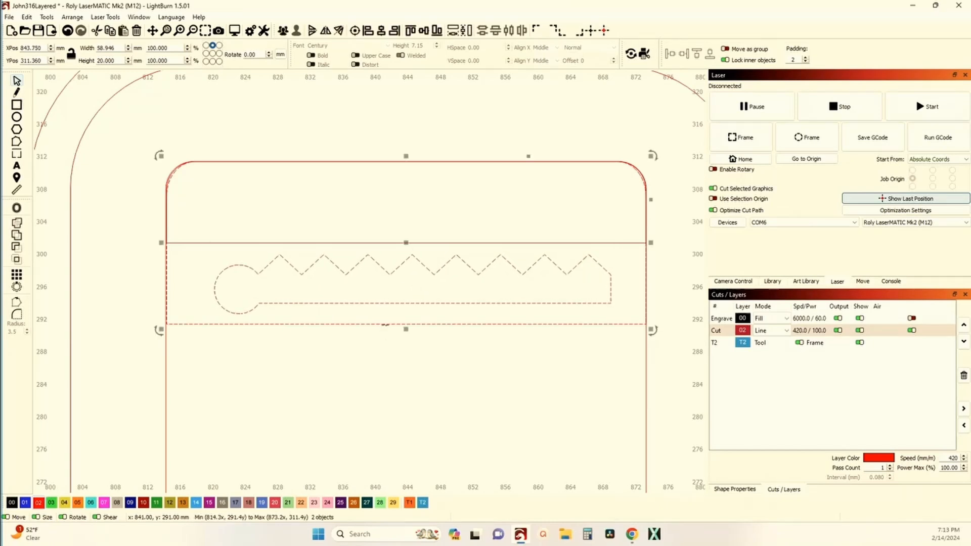
click(380, 31)
Move both rounded hanger strips together with the sawtooth out of the backer cross into the empty space above it.
click(299, 178)
scroll(299, 178, down, 2)
scroll(284, 282, down, 3)
drag(331, 307, 134, 134)
Delete the leftover 60 × 20 mm rectangle above the backer cross.
click(353, 135)
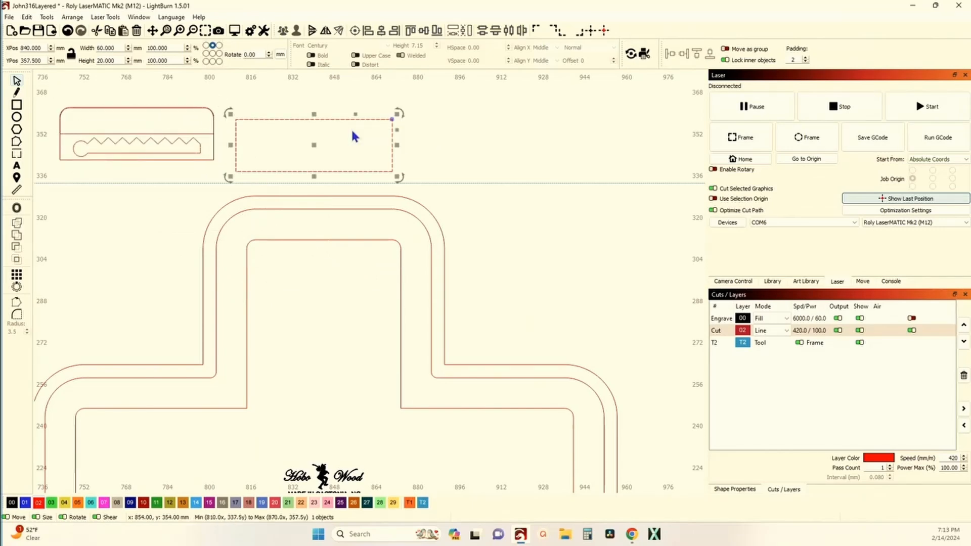
scroll(382, 172, down, 4)
scroll(378, 166, up, 3)
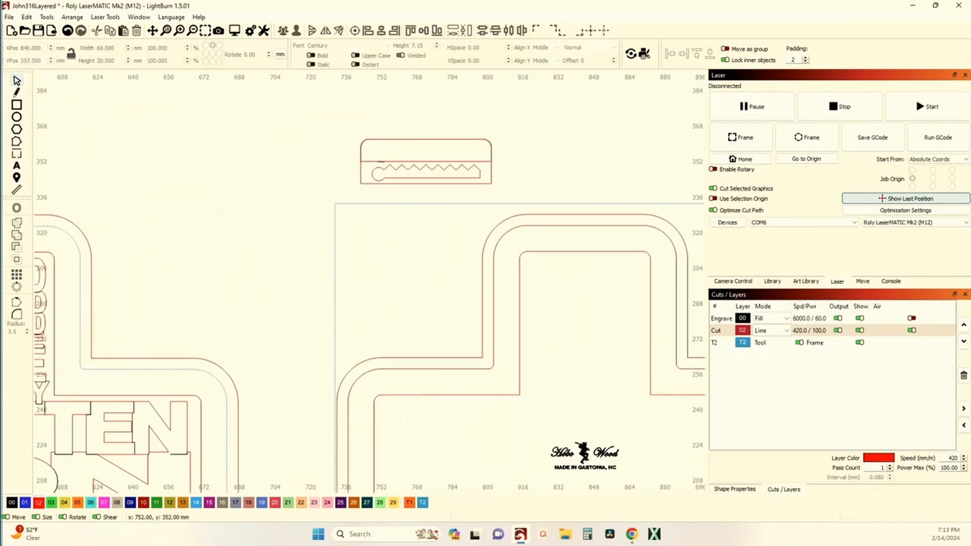
Move the 10 mm high rounded strip into the empty space below the text cross's arm and rotate it 90 degrees.
click(377, 161)
scroll(377, 161, down, 6)
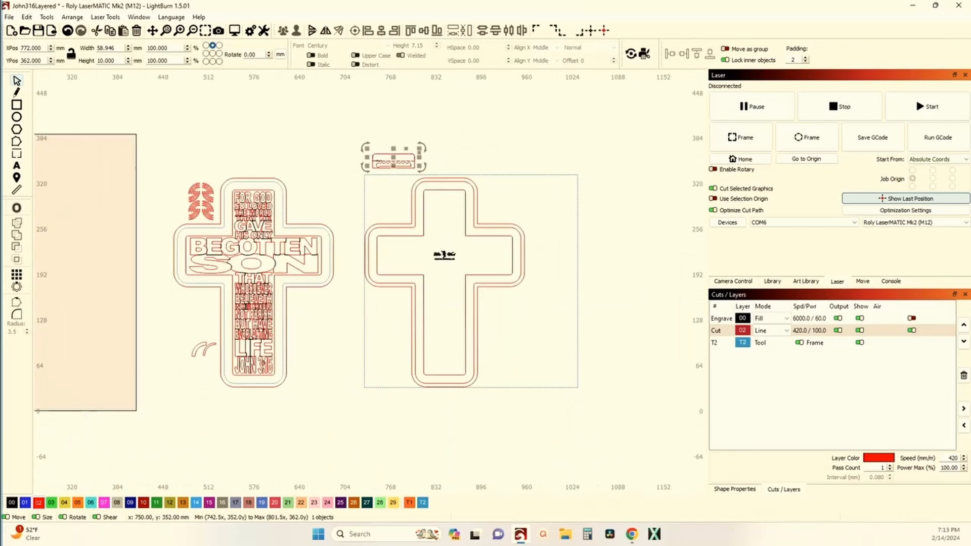
drag(386, 161, 286, 257)
key(.)
scroll(262, 250, up, 3)
Group the 20 mm strip with its sawtooth, rotate it 90 degrees counterclockwise and place it beside the upright 10 mm strip.
click(496, 268)
scroll(455, 273, down, 5)
scroll(477, 206, up, 8)
drag(545, 183, 462, 138)
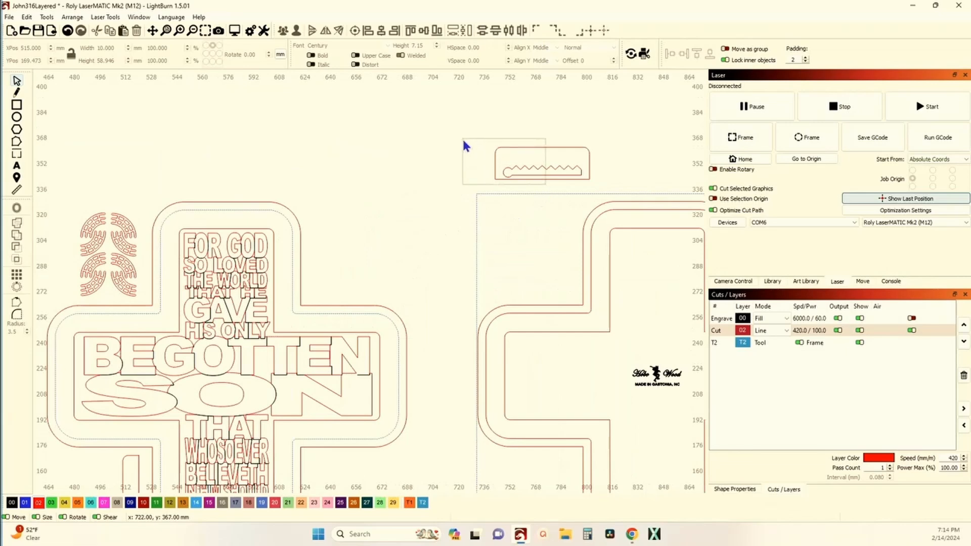
click(282, 32)
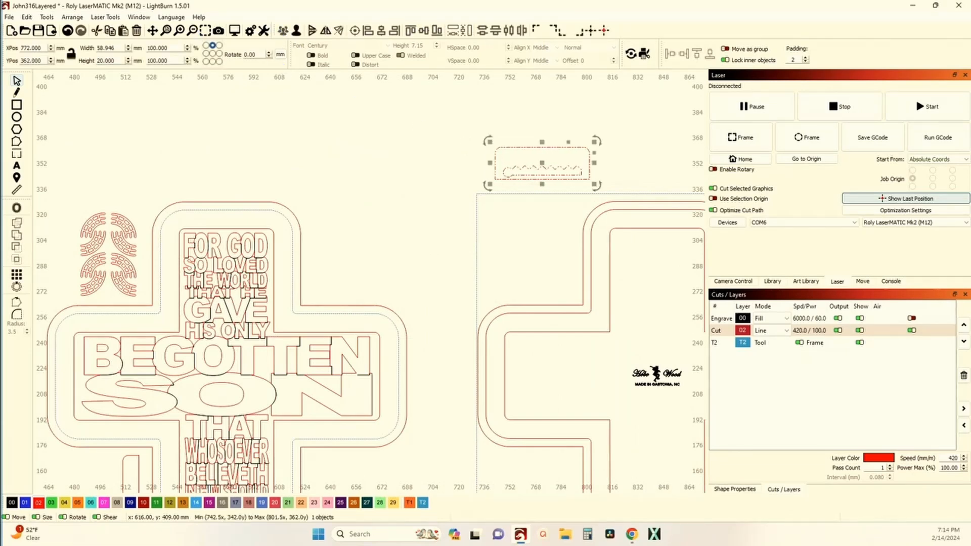
key(comma)
scroll(510, 143, down, 5)
drag(527, 155, 297, 331)
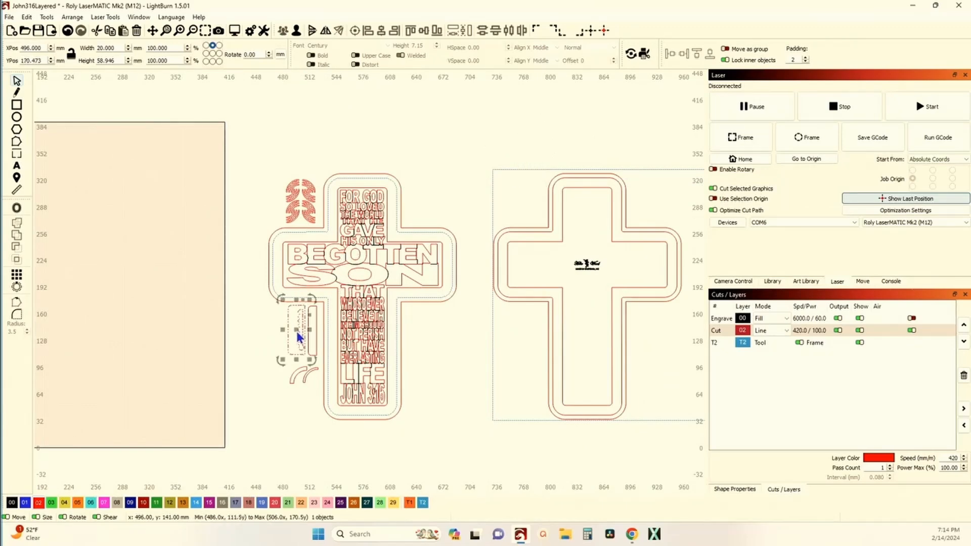
Examine how the two upright hanger strips and the curved pieces fit beside the stem of the text cross.
scroll(296, 331, up, 3)
scroll(271, 358, down, 1)
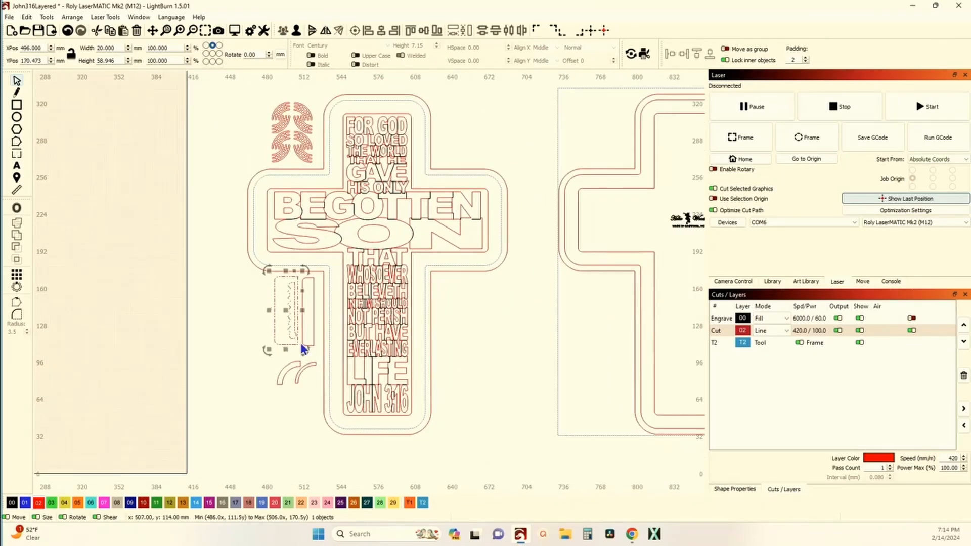
scroll(299, 343, up, 3)
scroll(298, 354, down, 3)
scroll(299, 402, up, 2)
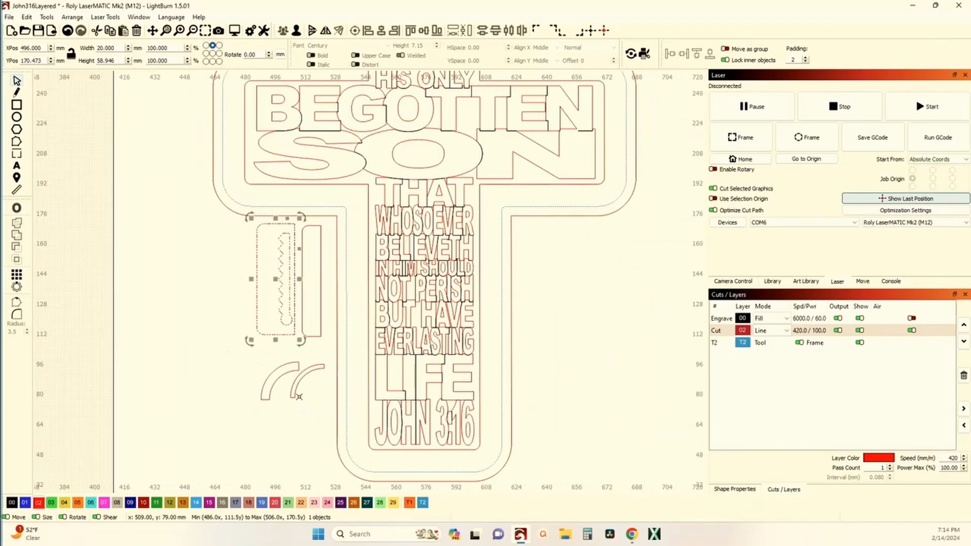
scroll(299, 396, up, 2)
scroll(274, 395, down, 2)
scroll(298, 391, down, 3)
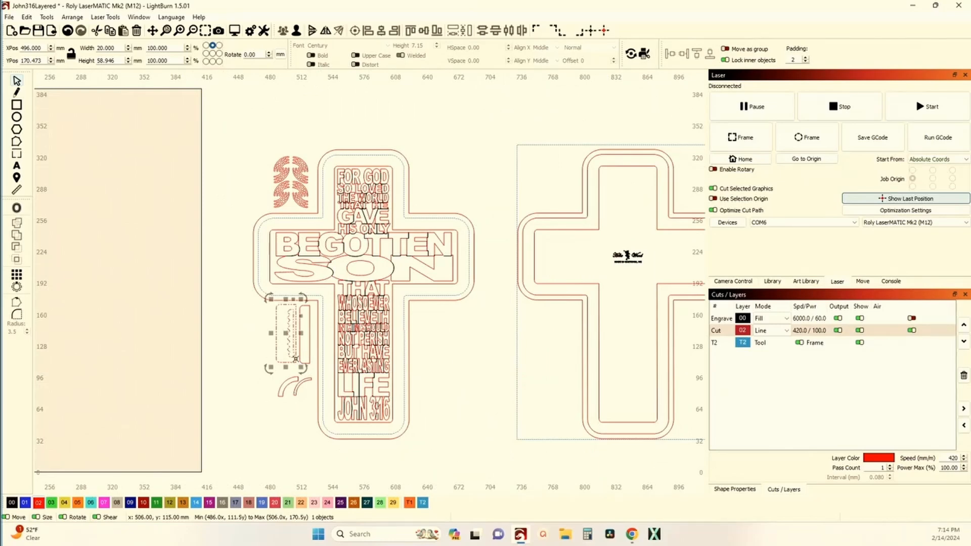
Move both crosses, the small parts and the square tool frame together into the empty space above the work area.
scroll(296, 368, down, 4)
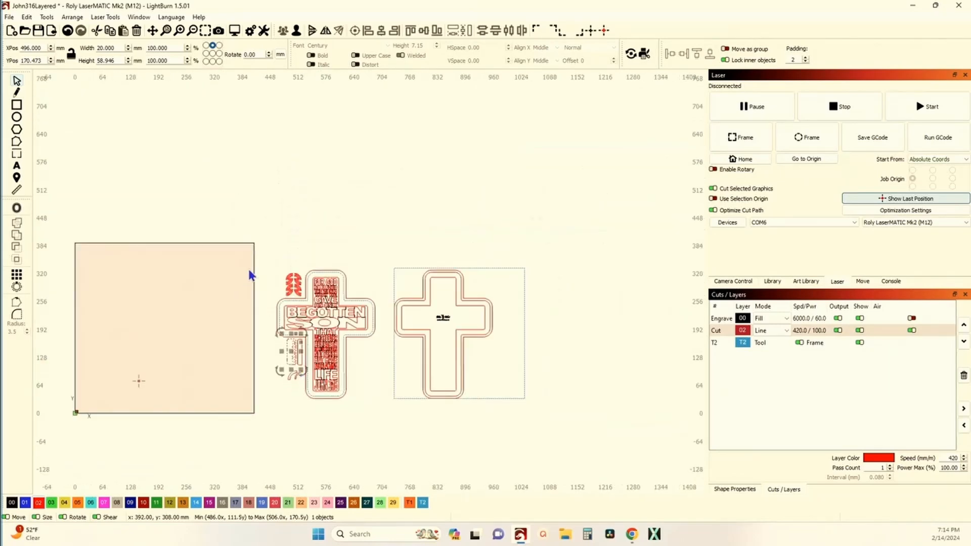
scroll(266, 243, down, 2)
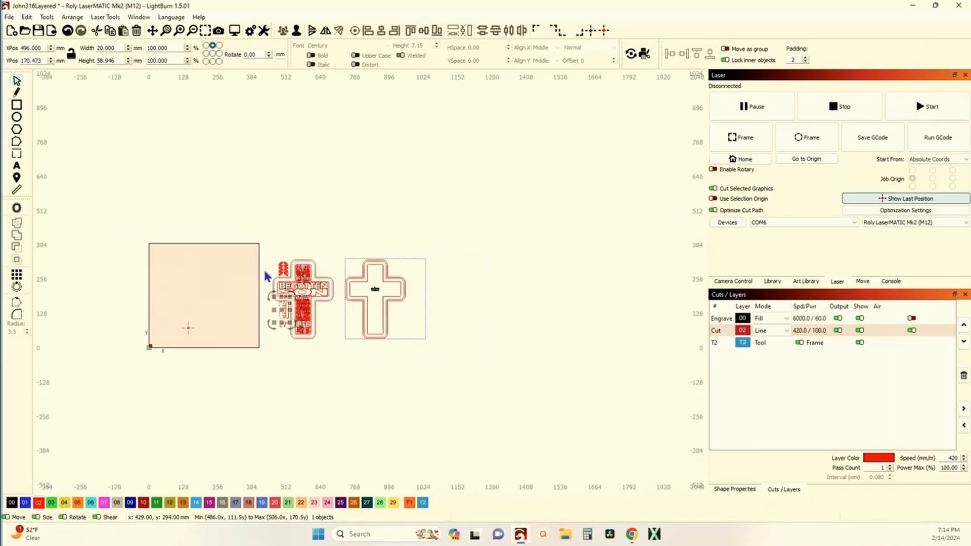
drag(266, 251, 453, 375)
drag(344, 303, 200, 195)
scroll(160, 205, up, 5)
scroll(160, 206, up, 1)
scroll(220, 260, up, 4)
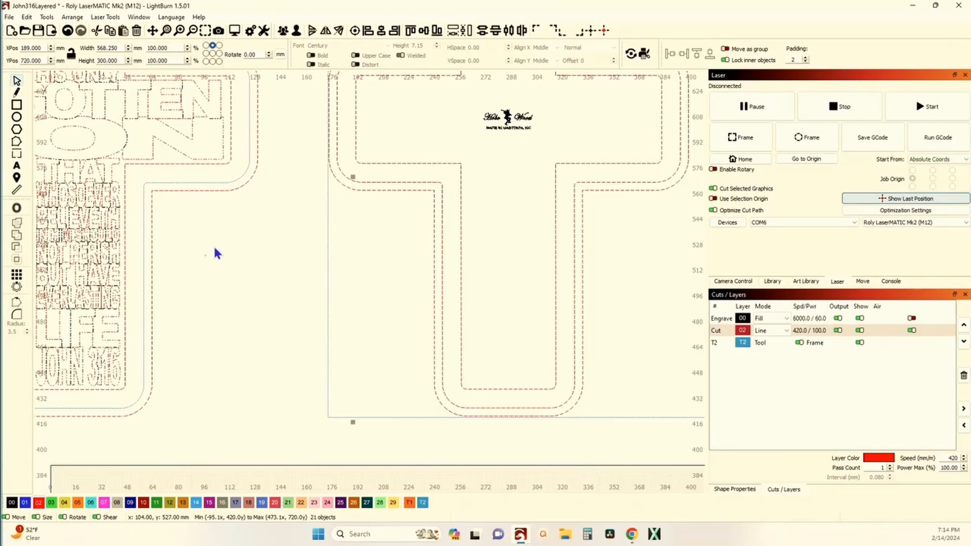
click(219, 254)
Move the 300 mm square tool-layer frame from the backer cross onto the text cross and its small parts.
scroll(101, 214, down, 8)
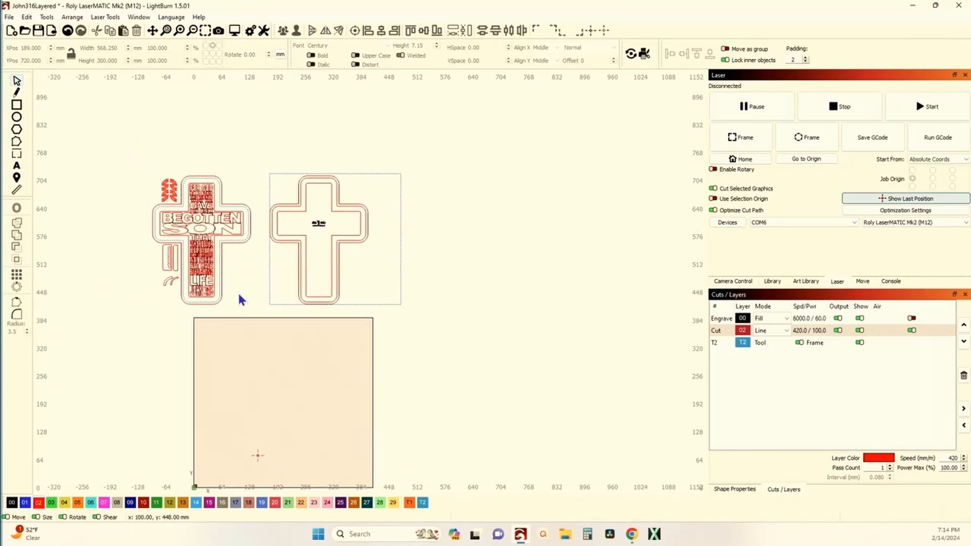
click(271, 298)
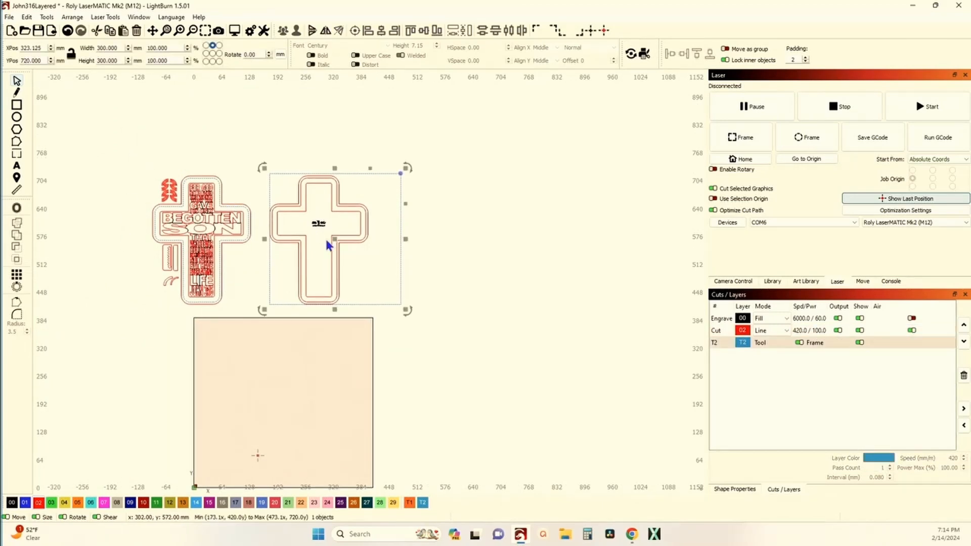
drag(334, 241, 200, 243)
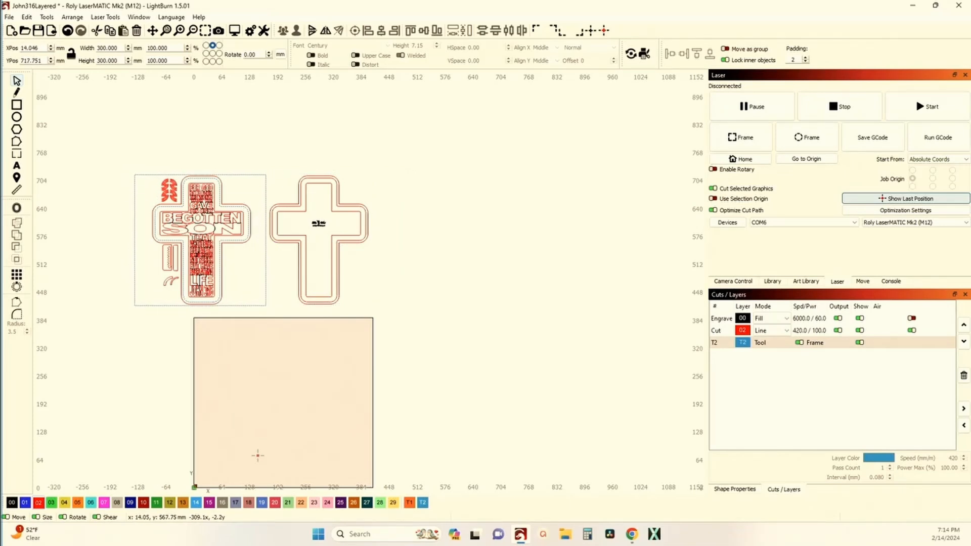
Delete the innermost and outermost outlines of the backer cross, leaving the middle outline and the logo.
scroll(201, 241, up, 3)
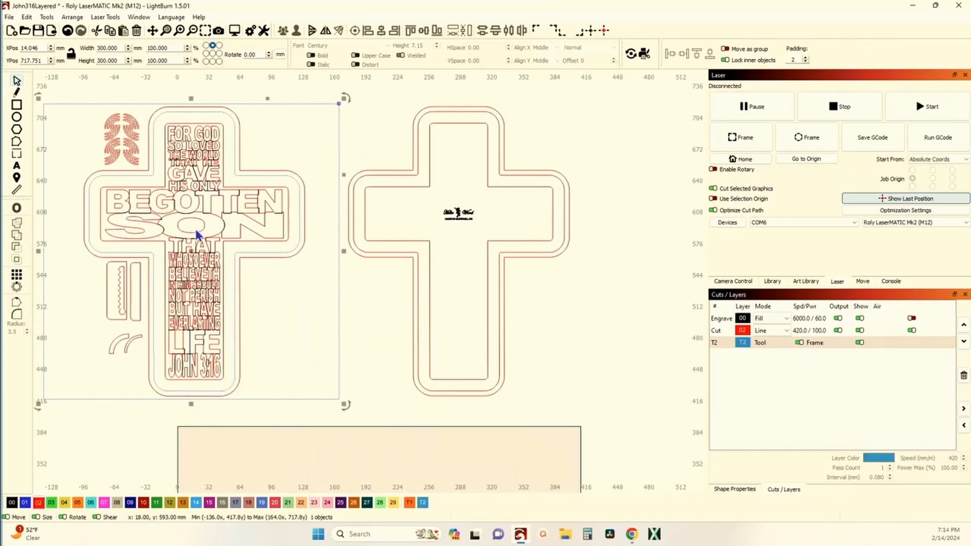
scroll(260, 245, down, 3)
scroll(275, 228, up, 5)
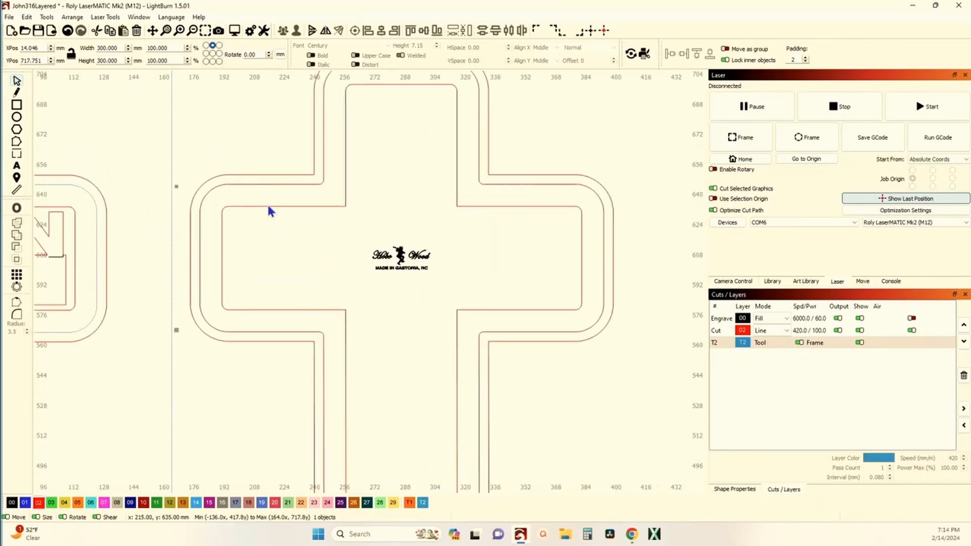
scroll(268, 213, down, 3)
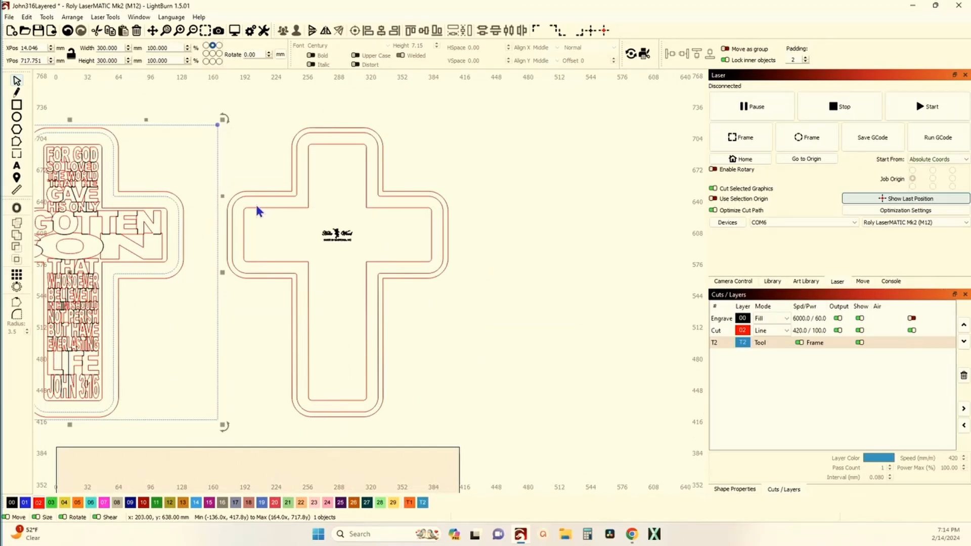
click(253, 207)
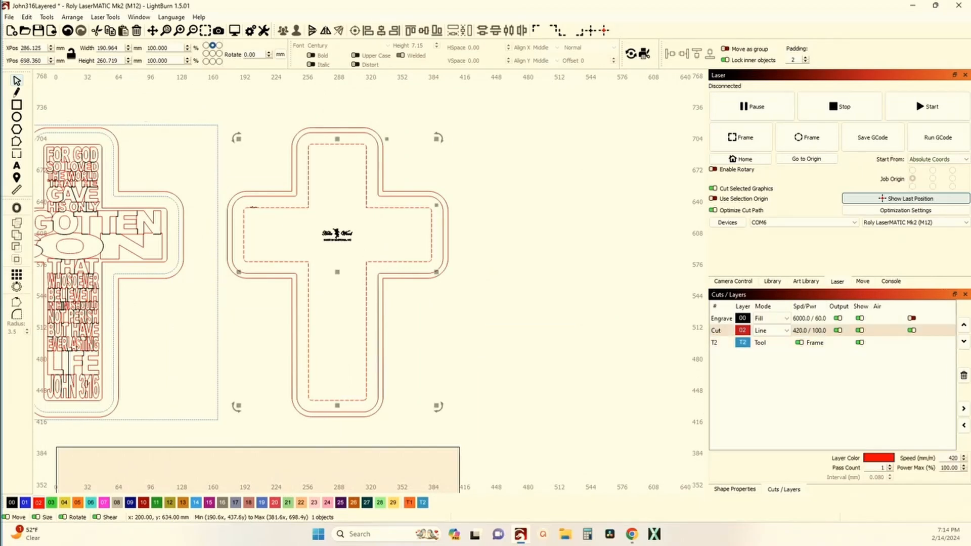
key(Delete)
click(253, 193)
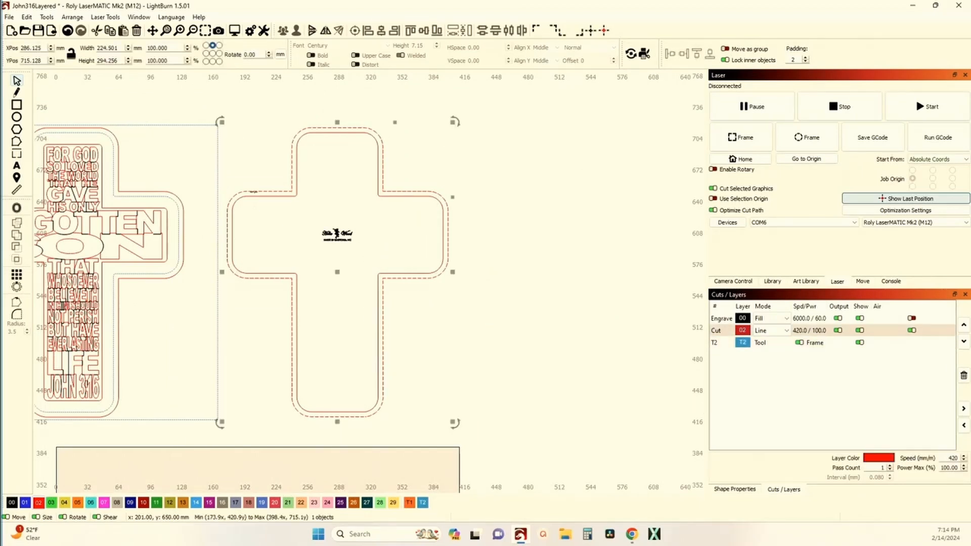
key(Delete)
Group the remaining backer cross outline with its logo and move the group slightly farther from the text cross.
scroll(253, 193, down, 5)
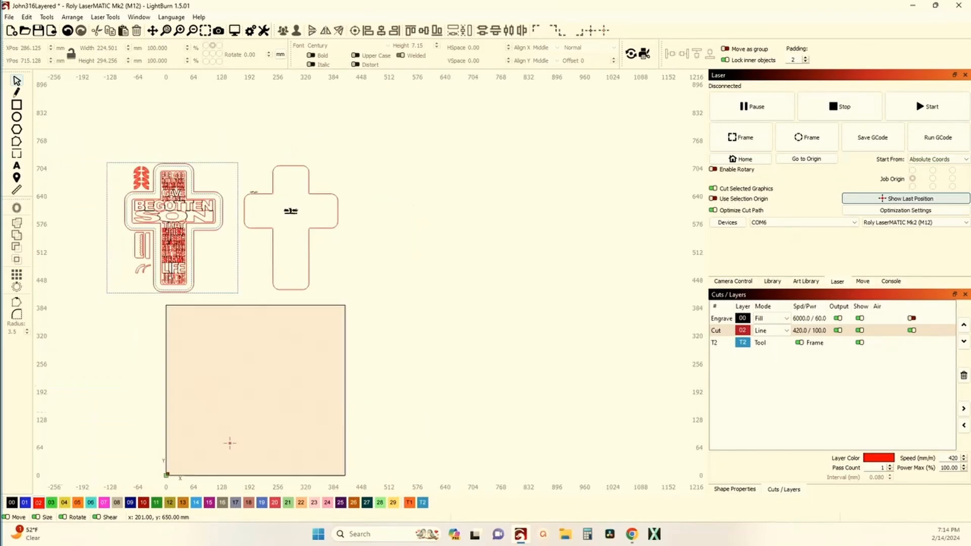
drag(266, 219, 288, 223)
scroll(287, 222, up, 3)
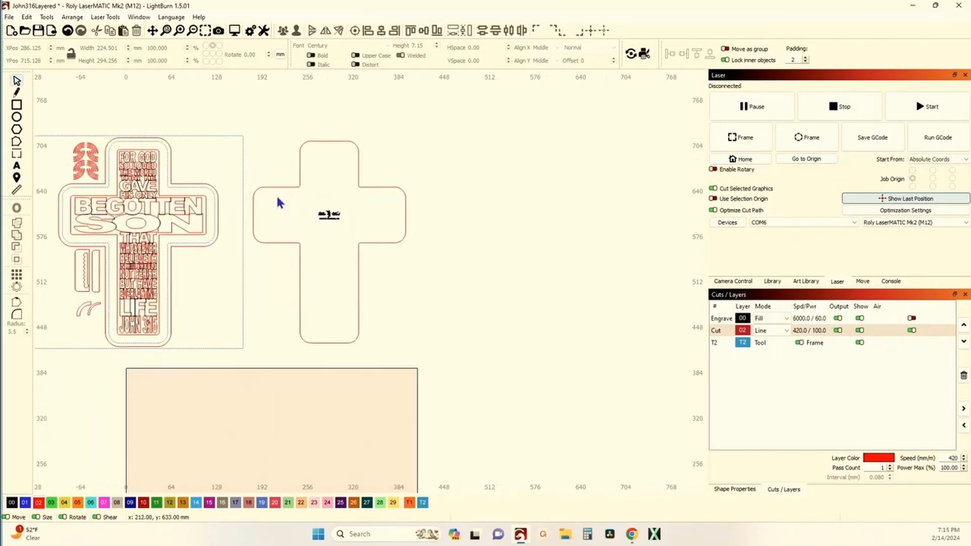
click(264, 189)
drag(290, 202, 274, 171)
scroll(309, 203, up, 2)
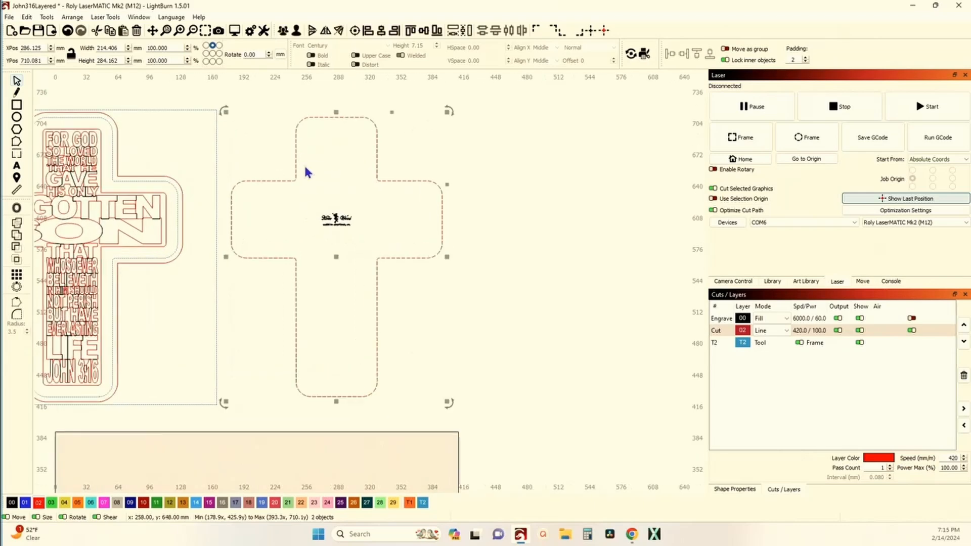
click(283, 30)
scroll(282, 141, down, 3)
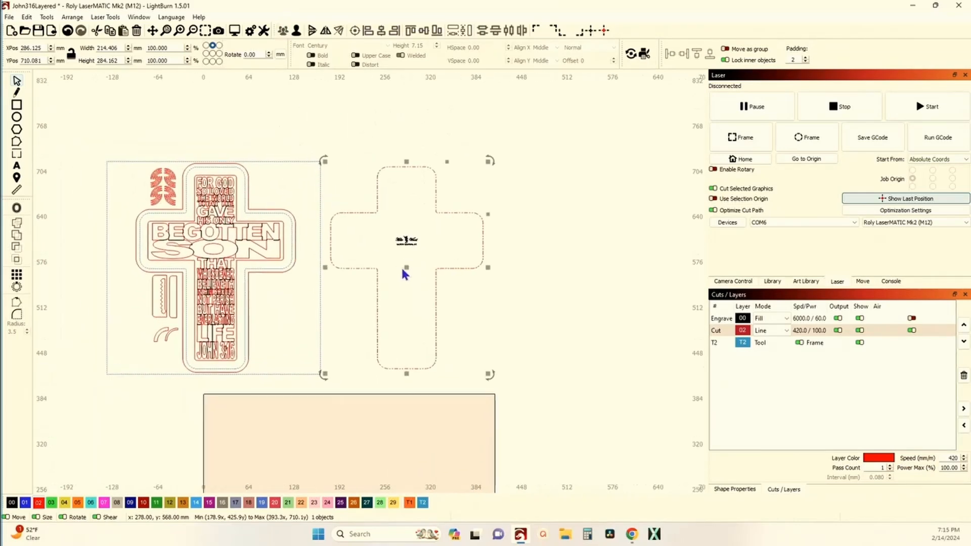
drag(403, 264, 419, 252)
click(333, 103)
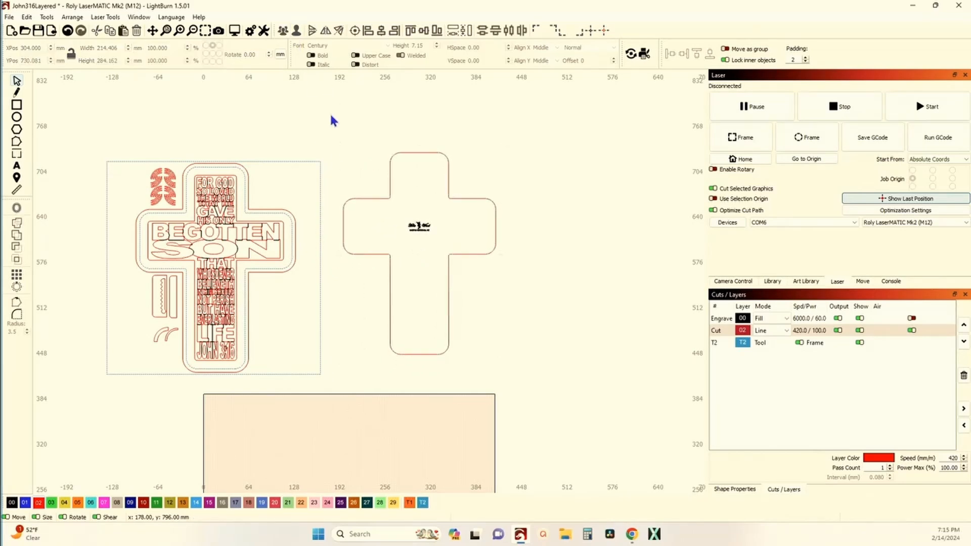
Delete the logo inside the remaining cross outline and move the outline level with the text cross, just outside the square frame.
drag(387, 221, 445, 241)
key(Delete)
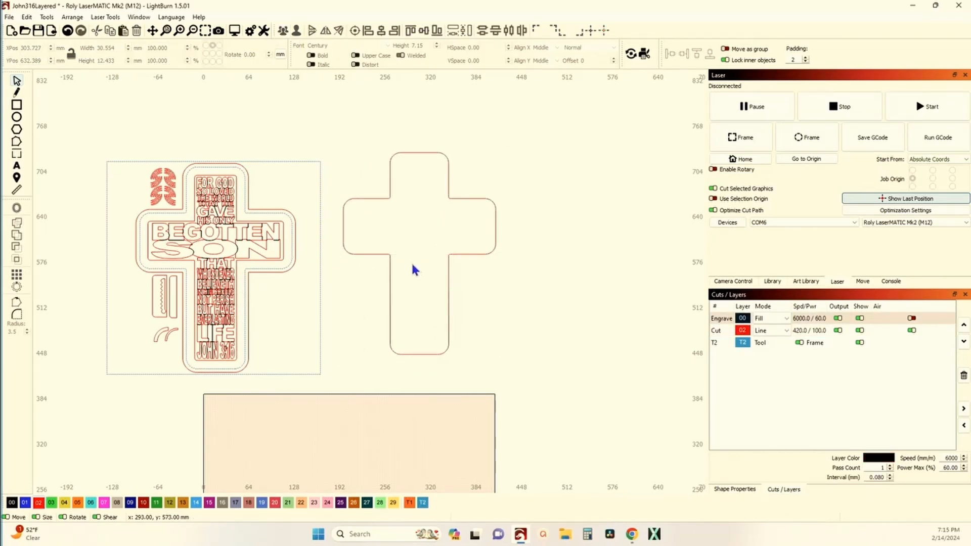
scroll(411, 293, up, 2)
scroll(399, 329, down, 1)
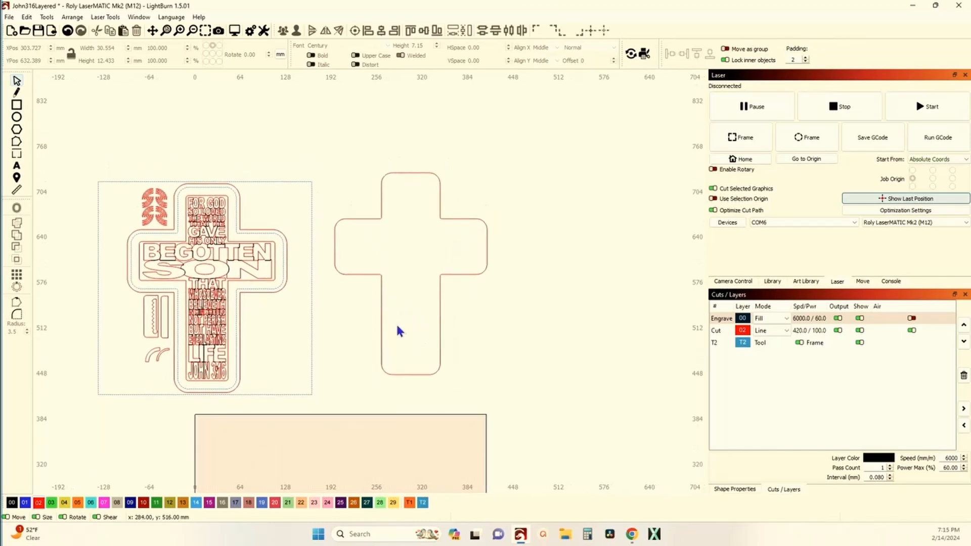
click(380, 314)
drag(412, 274, 402, 292)
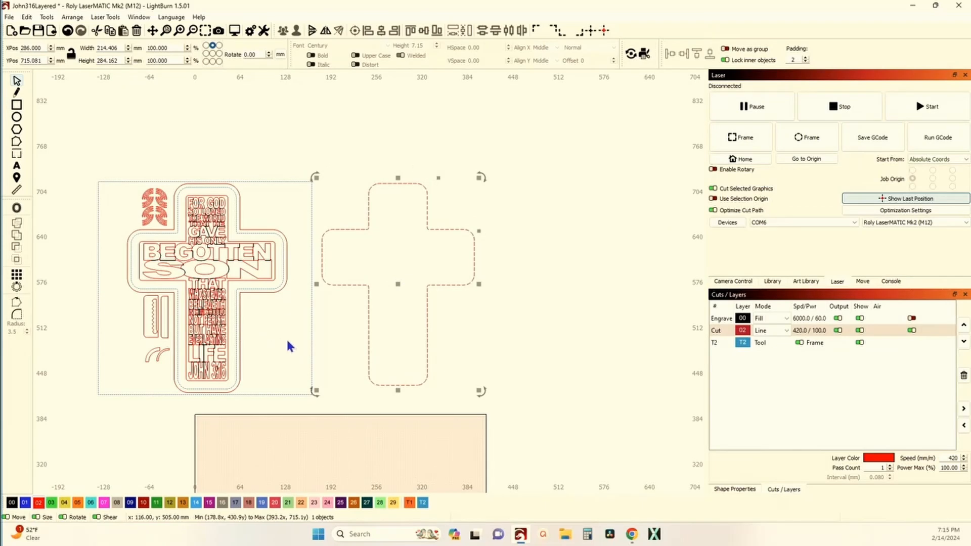
scroll(303, 308, down, 1)
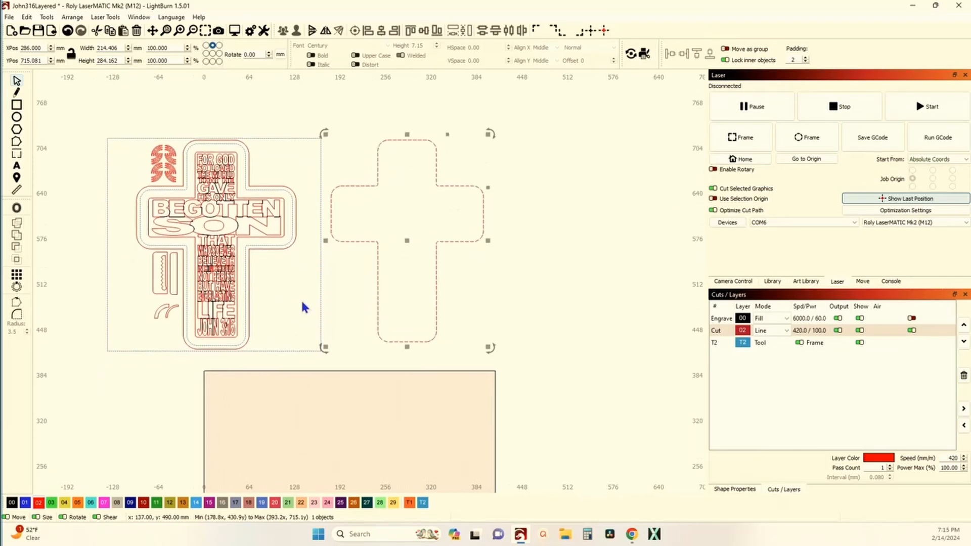